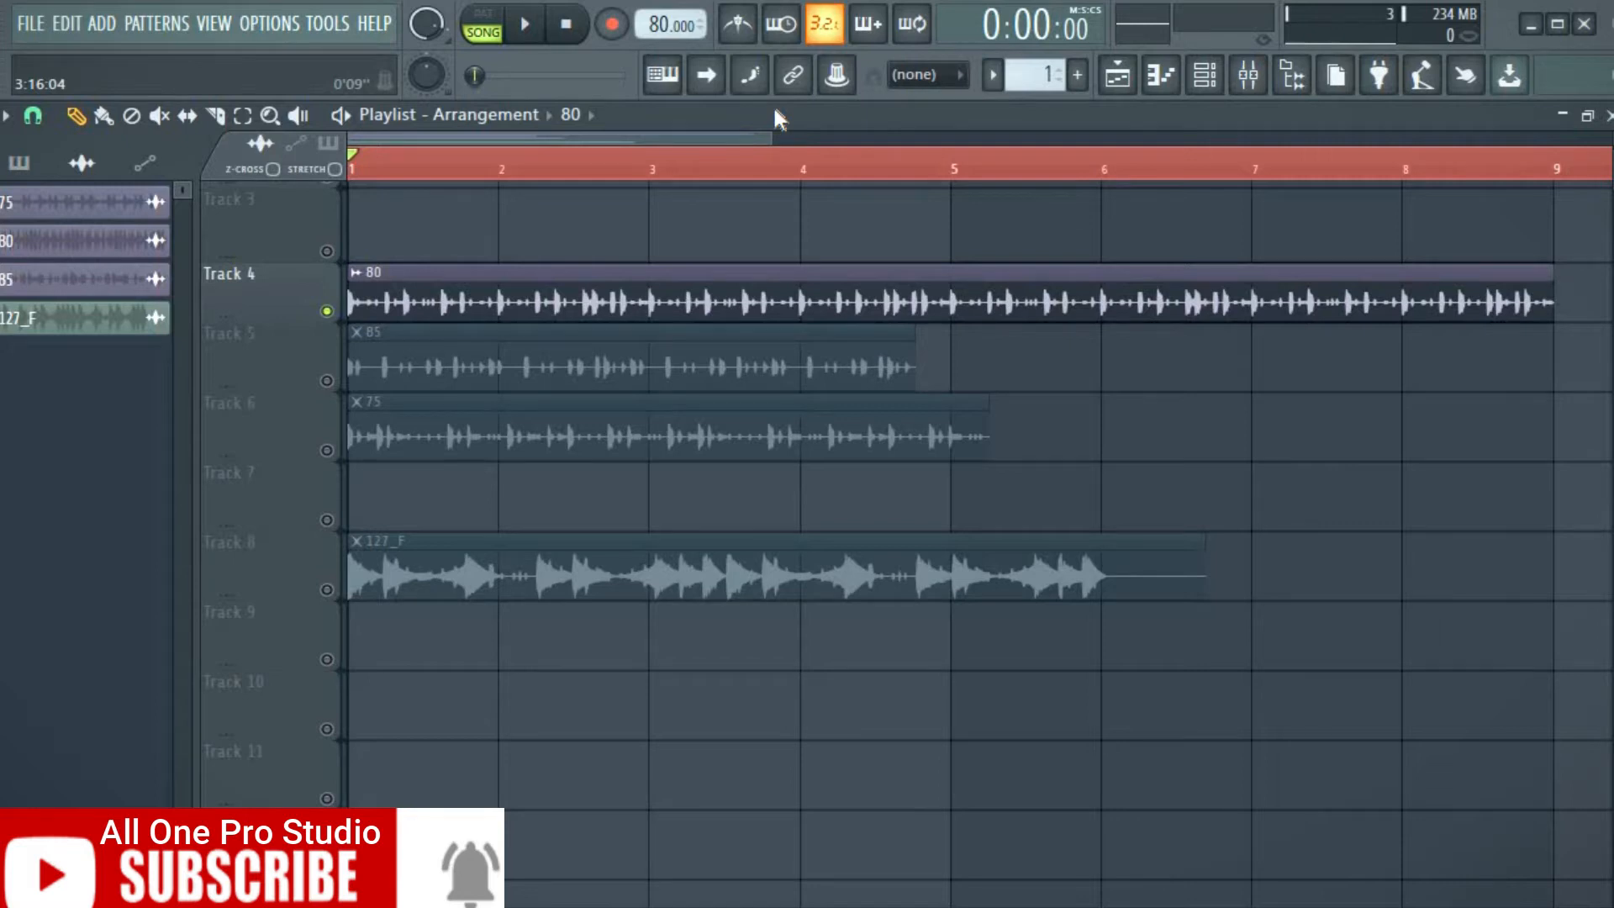
Move the 80 clip from Track 4 up to Track 3, mute Track 5 and unmute Track 3
{"action": "scroll", "coordinate": [961, 244], "scroll_direction": "up", "scroll_amount": 3}
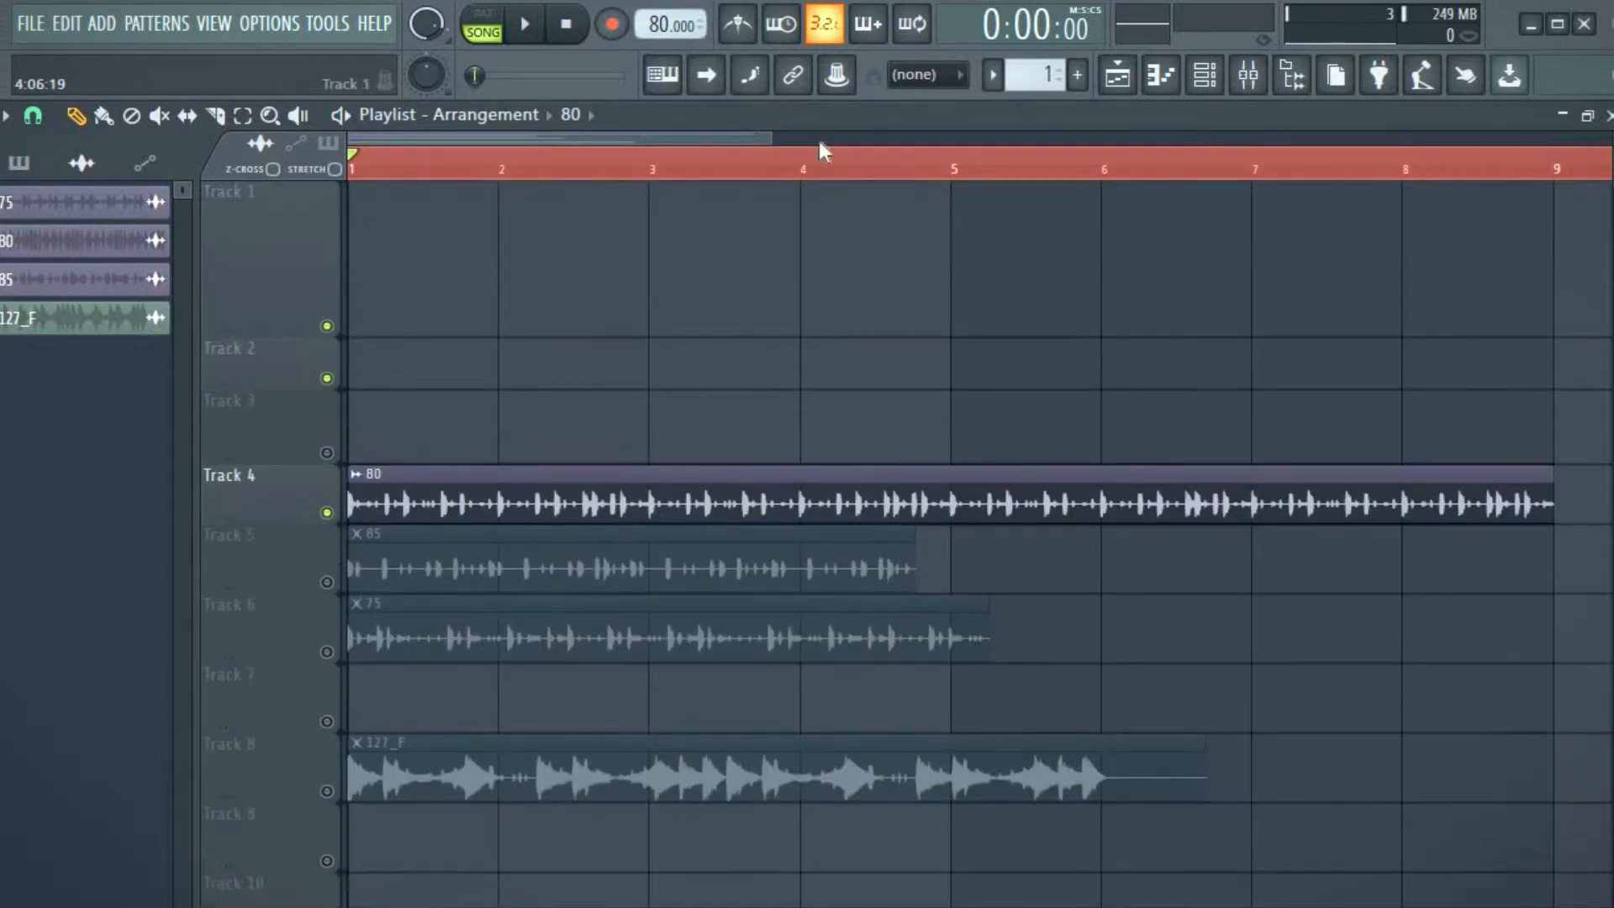
{"action": "mouse_move", "coordinate": [770, 136]}
{"action": "left_mouse_down"}
{"action": "mouse_move", "coordinate": [820, 139]}
{"action": "mouse_move", "coordinate": [763, 151]}
{"action": "mouse_move", "coordinate": [765, 167]}
{"action": "left_mouse_up"}
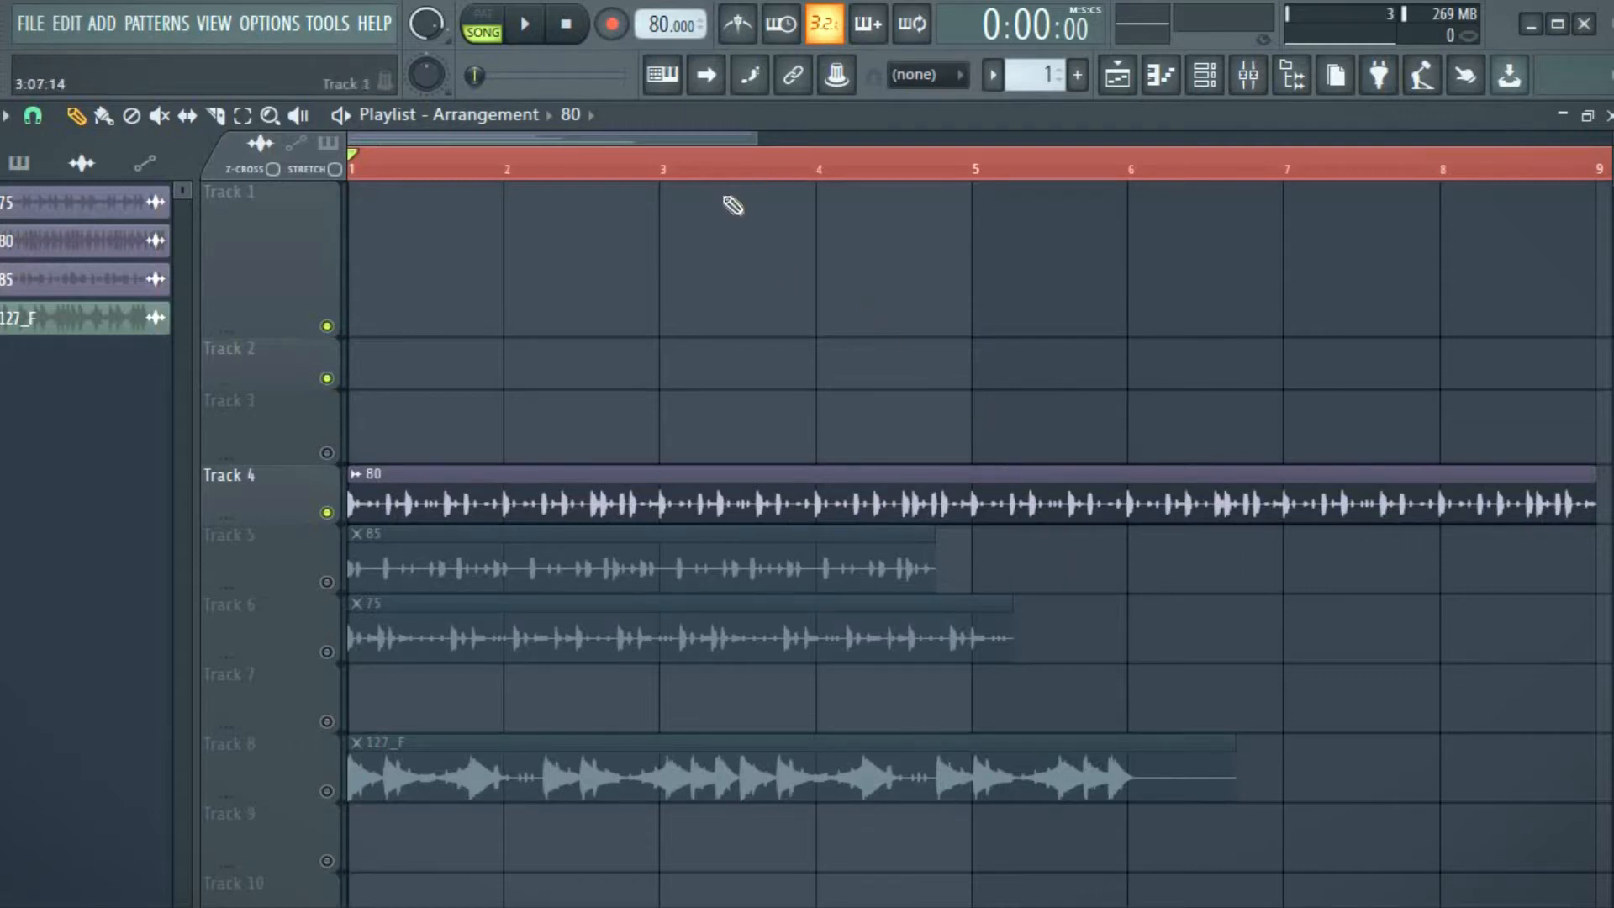
{"action": "left_click_drag", "start_coordinate": [755, 135], "coordinate": [962, 471]}
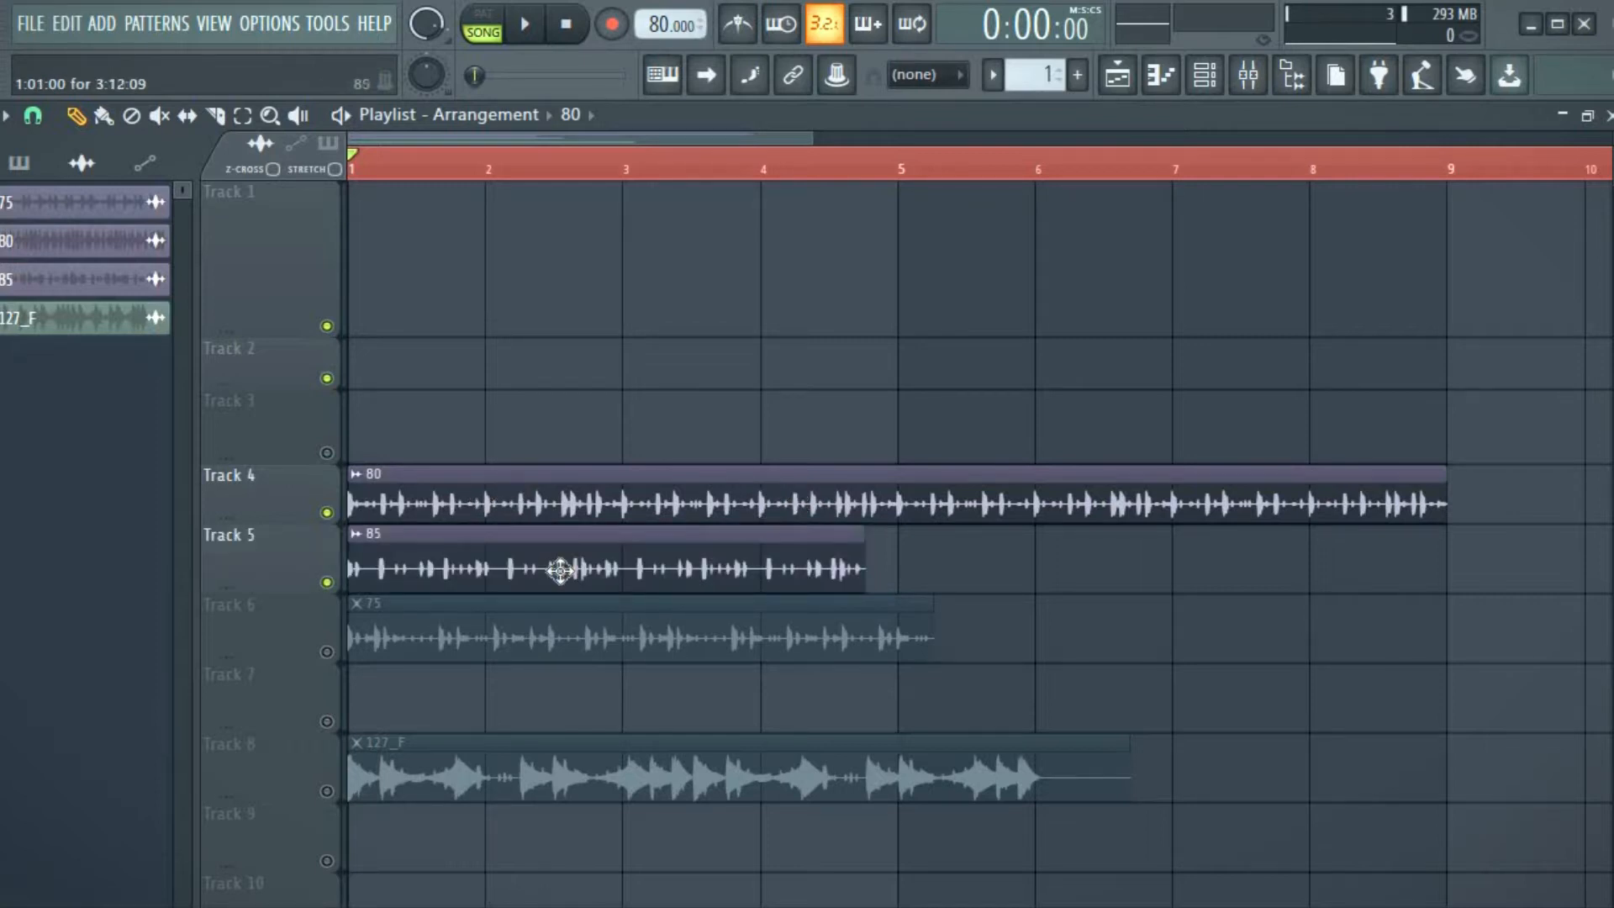
{"action": "left_click_drag", "start_coordinate": [563, 484], "coordinate": [545, 407]}
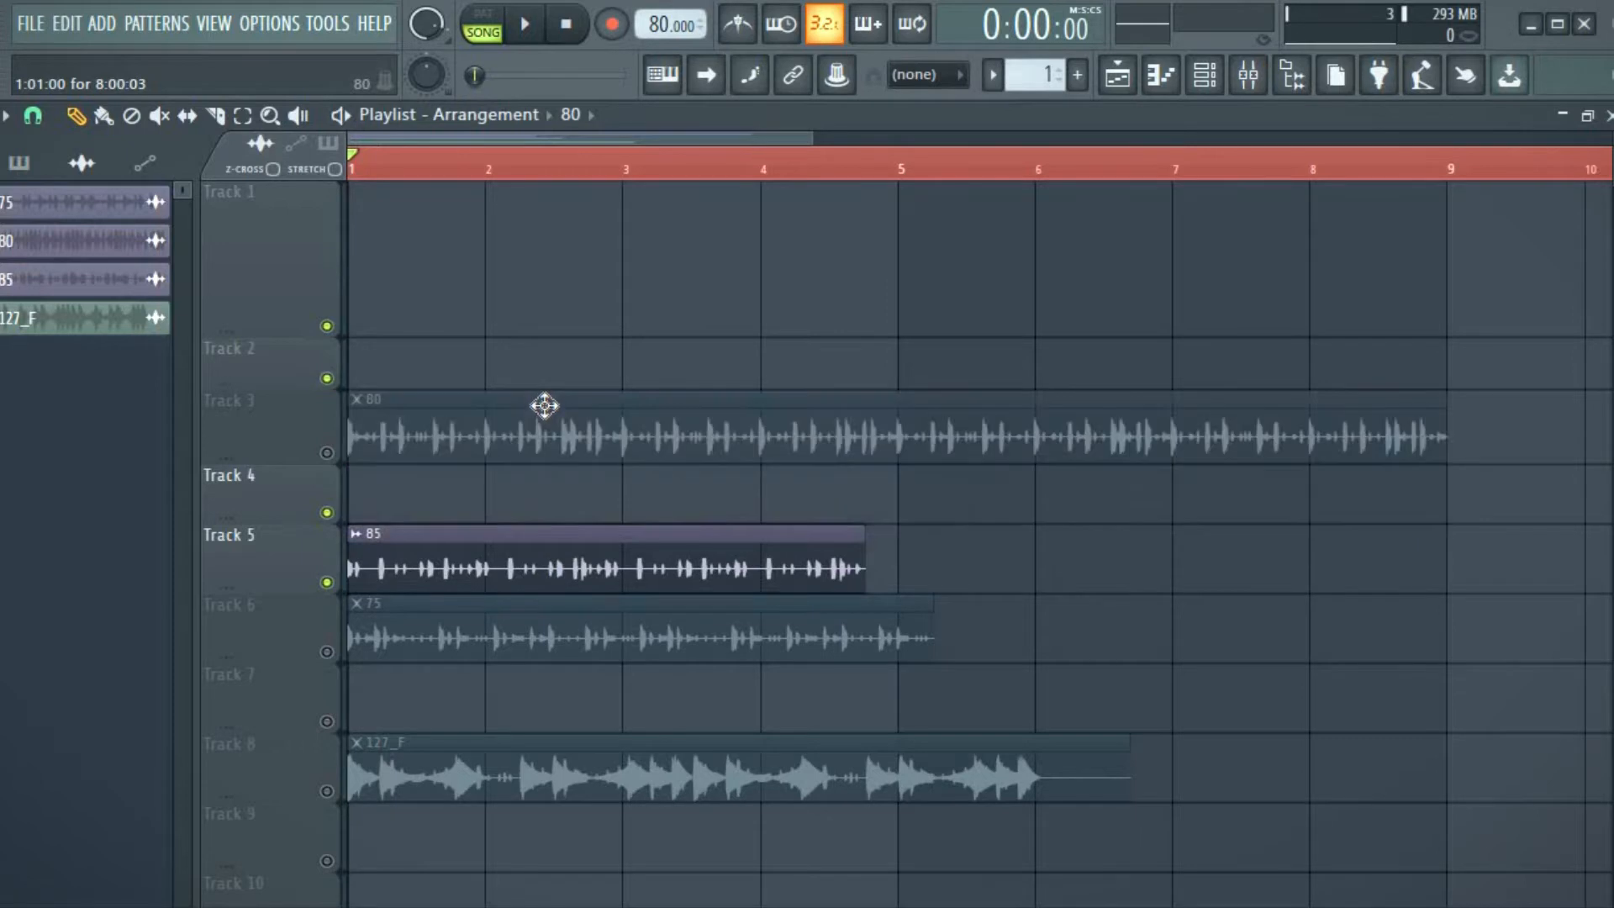
{"action": "left_click", "coordinate": [468, 559]}
{"action": "left_click", "coordinate": [327, 582]}
{"action": "left_click", "coordinate": [327, 452]}
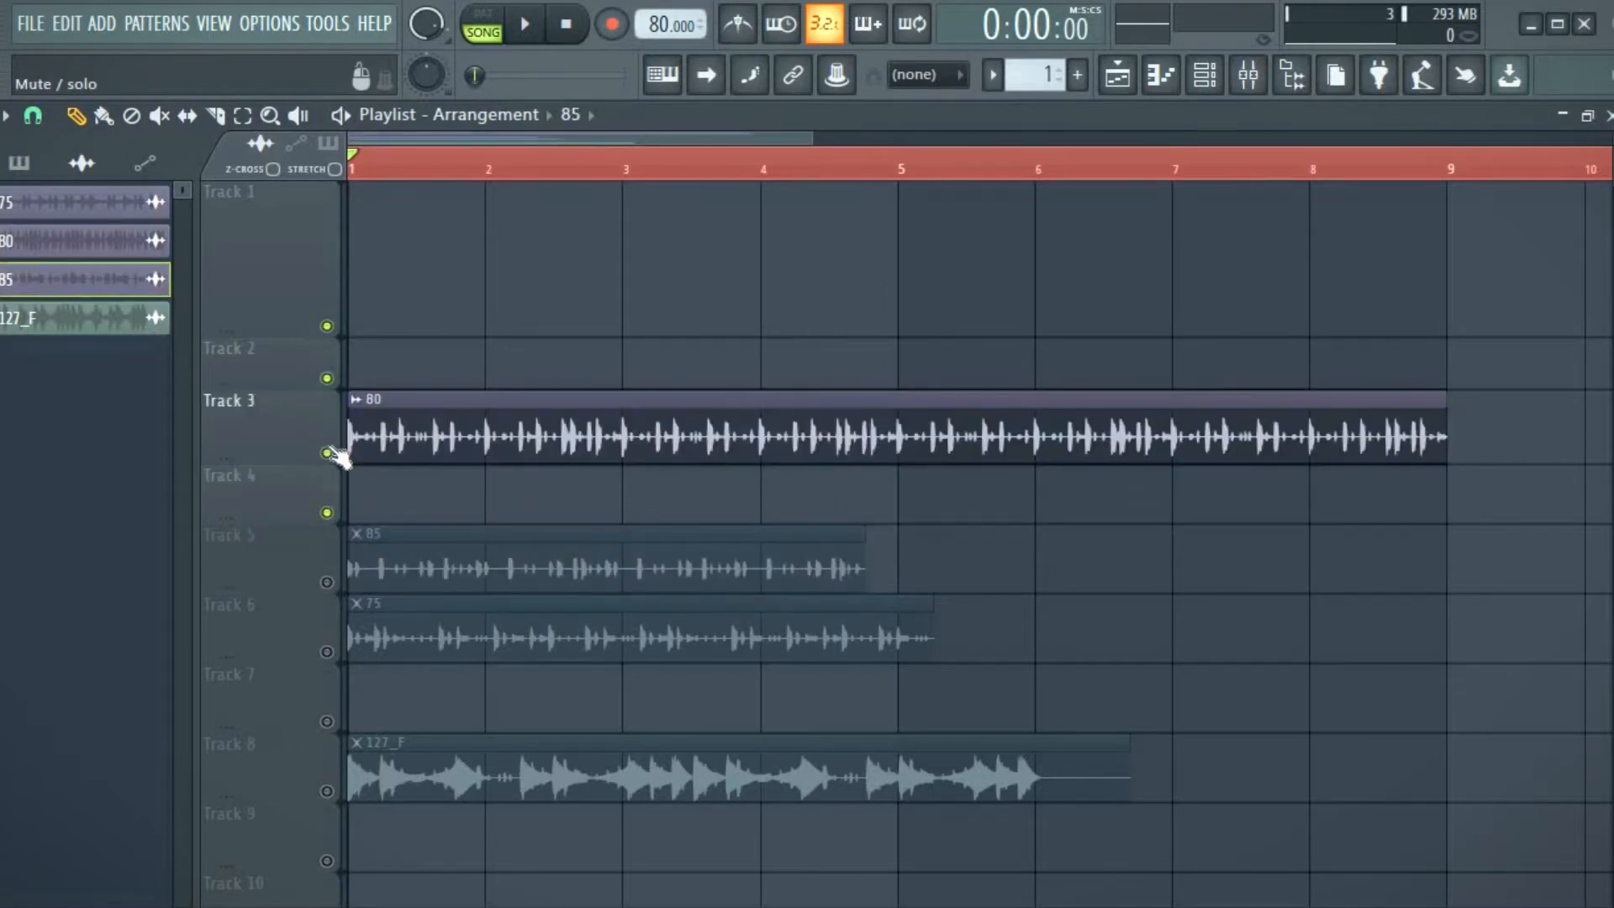
Turn on the metronome and play the 80 loop against it
{"action": "key", "text": "space"}
{"action": "key", "text": "space"}
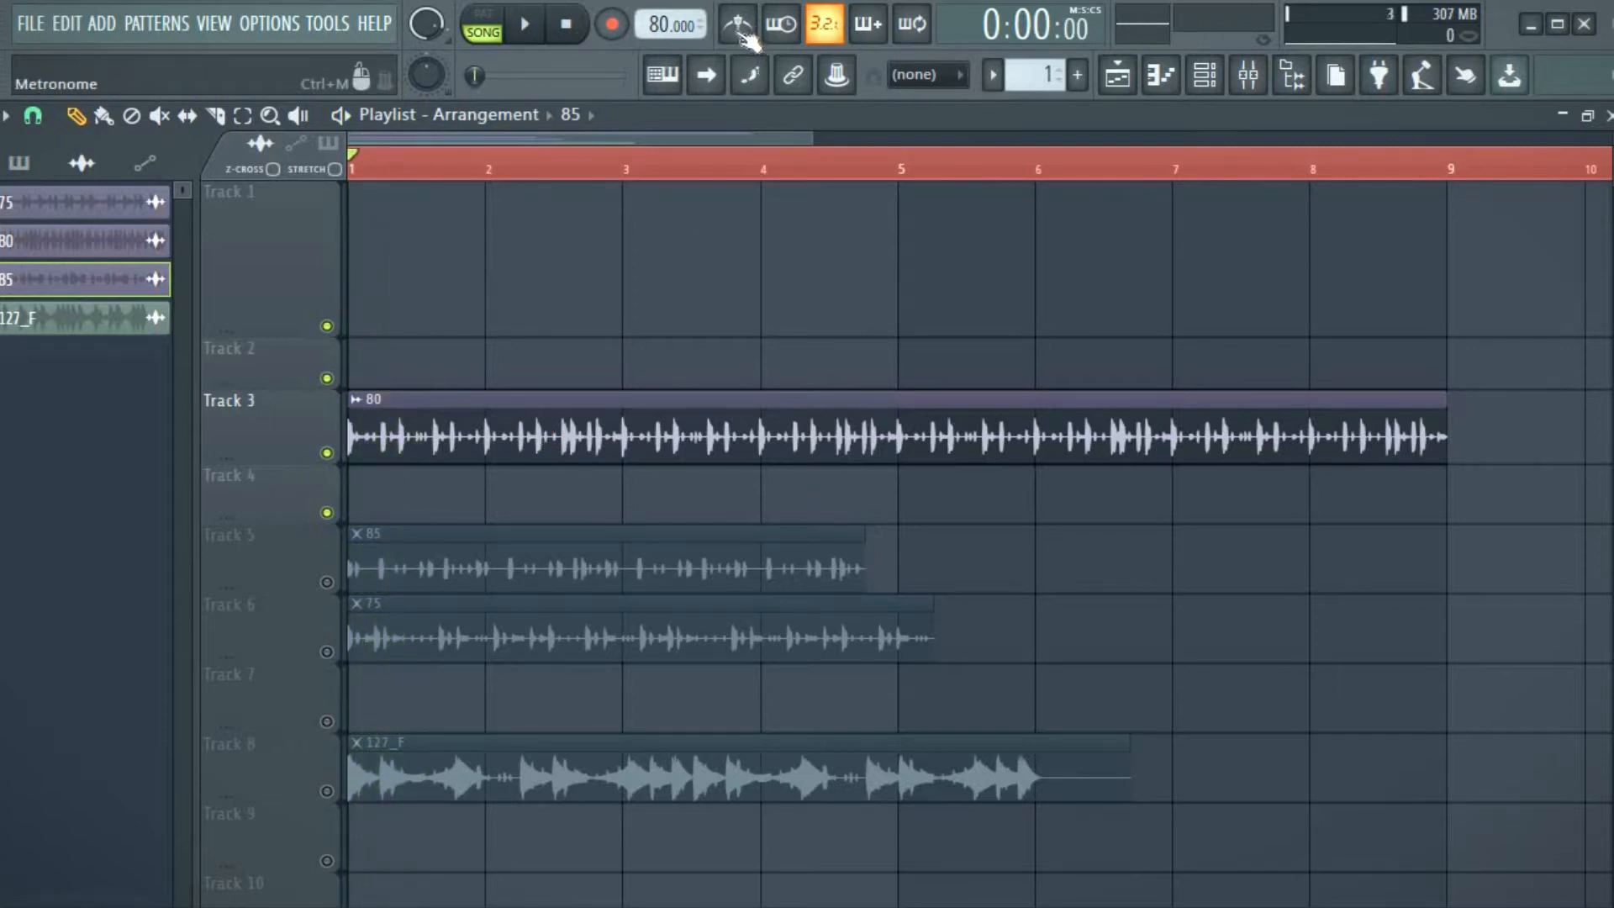
{"action": "left_click", "coordinate": [740, 25]}
{"action": "key", "text": "space"}
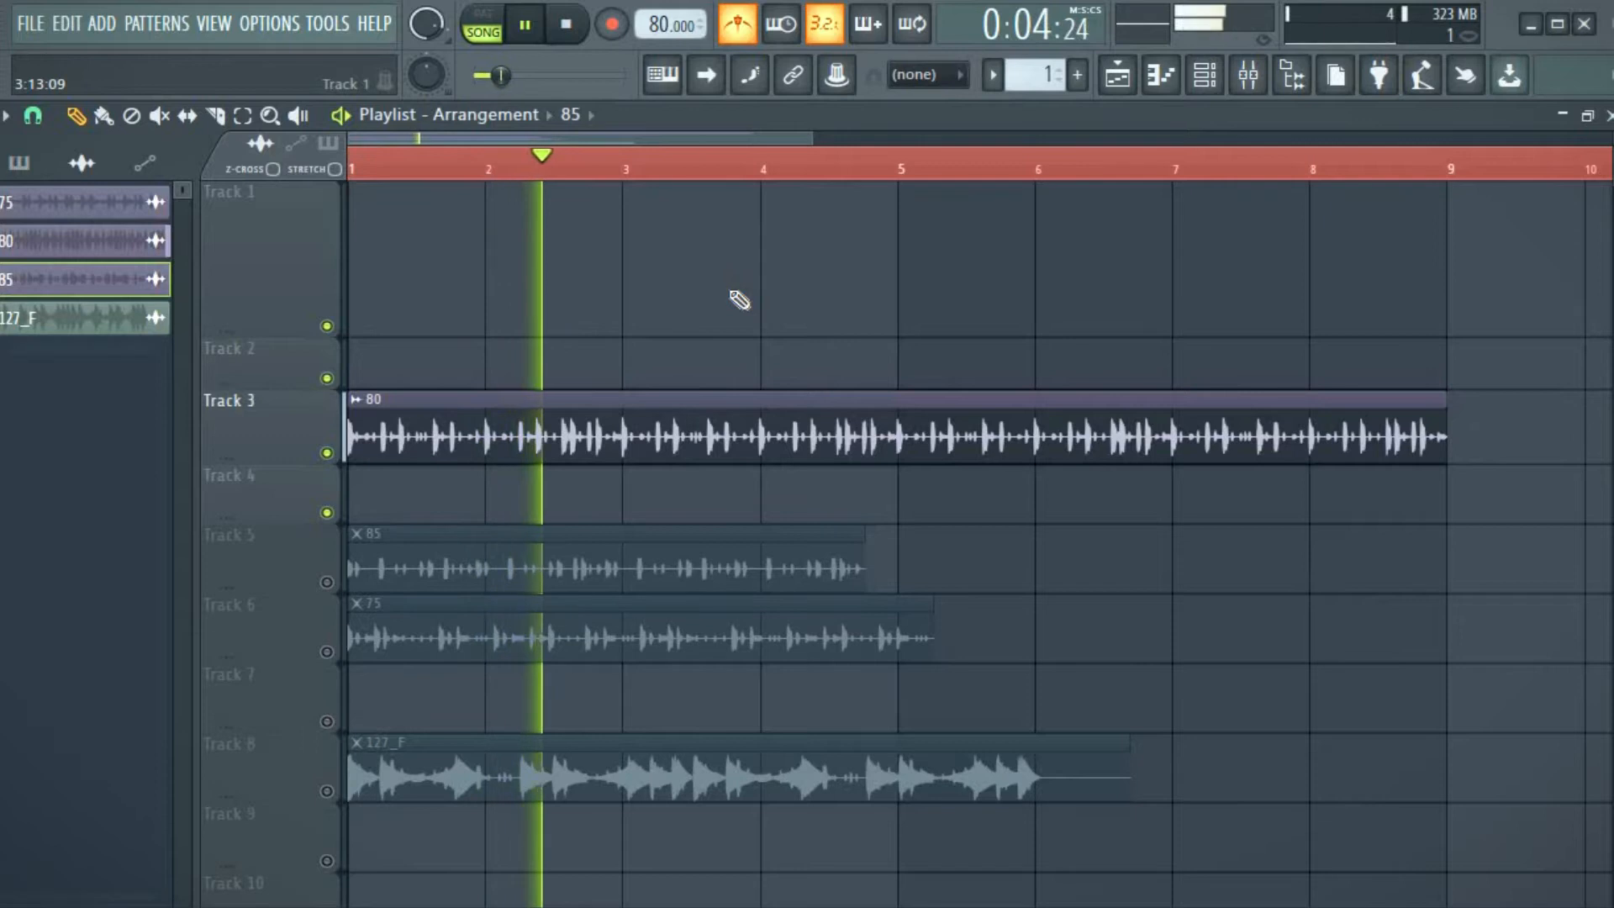
{"action": "key", "text": "space"}
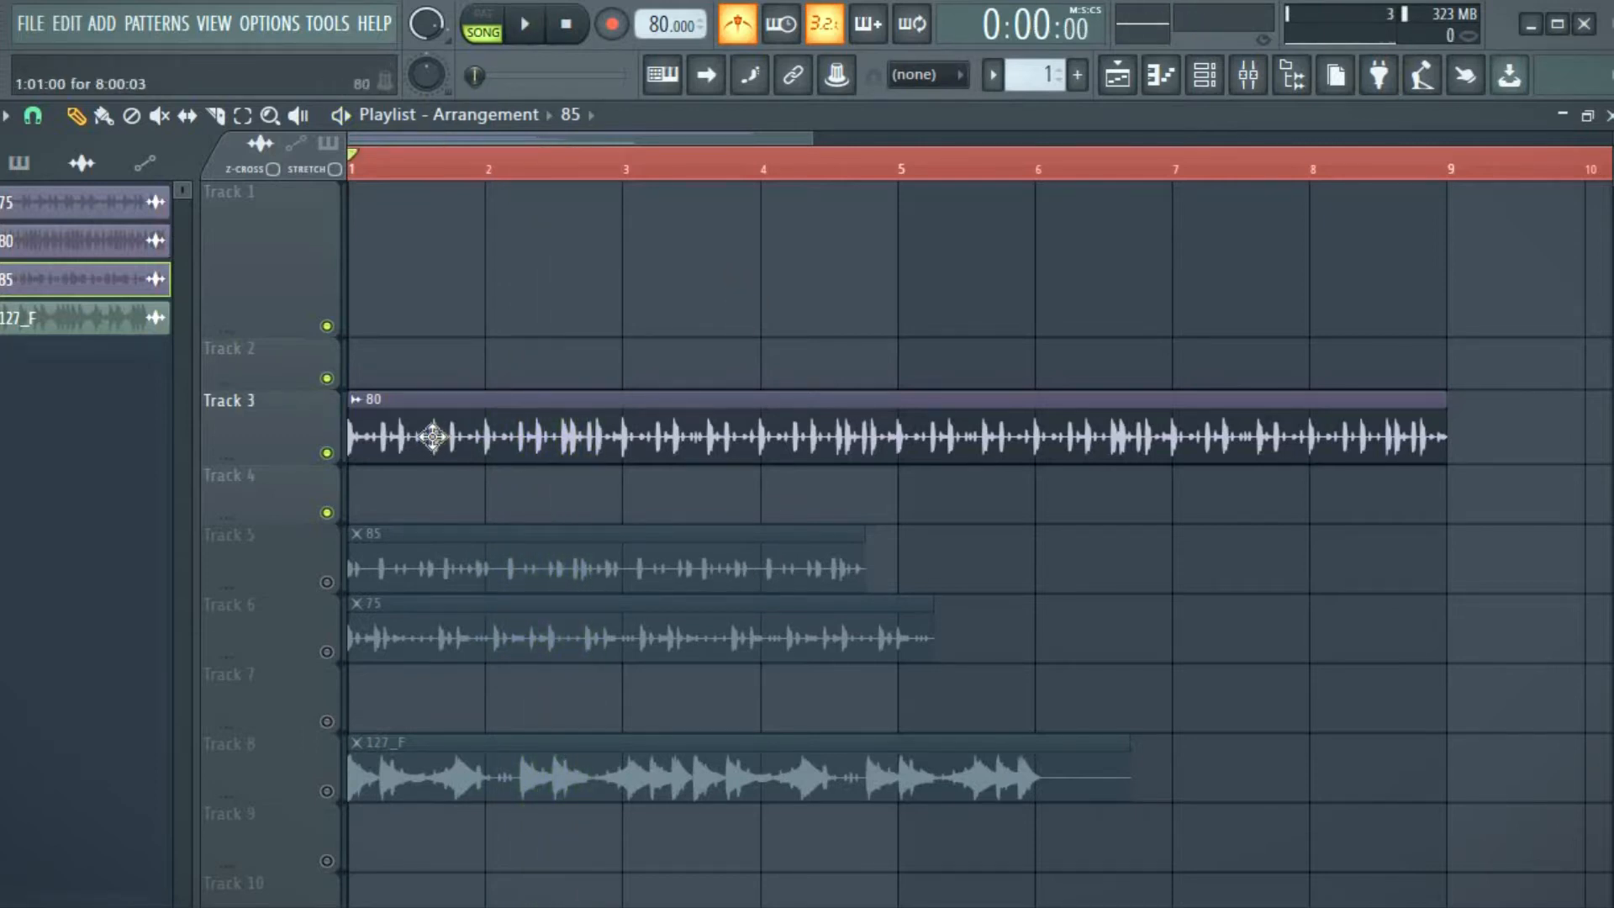
Move the 80 clip to Track 2 and the 85 clip to Track 4, and listen to the 85 loop with the metronome
{"action": "left_click_drag", "start_coordinate": [434, 438], "coordinate": [419, 363]}
{"action": "left_click_drag", "start_coordinate": [406, 565], "coordinate": [408, 499]}
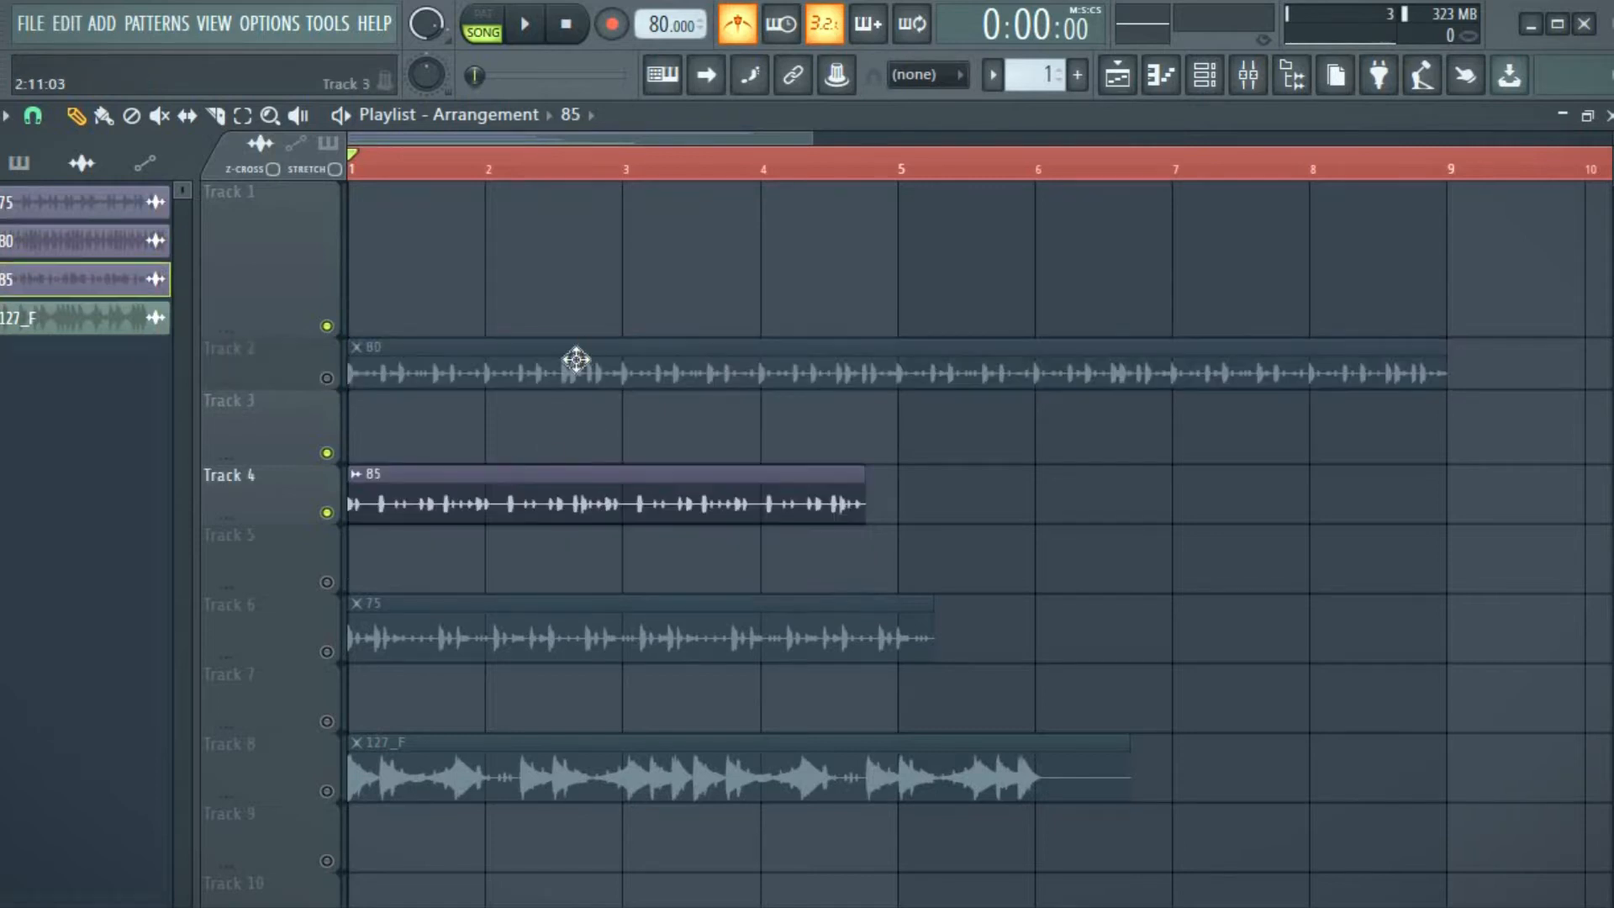
{"action": "key", "text": "space"}
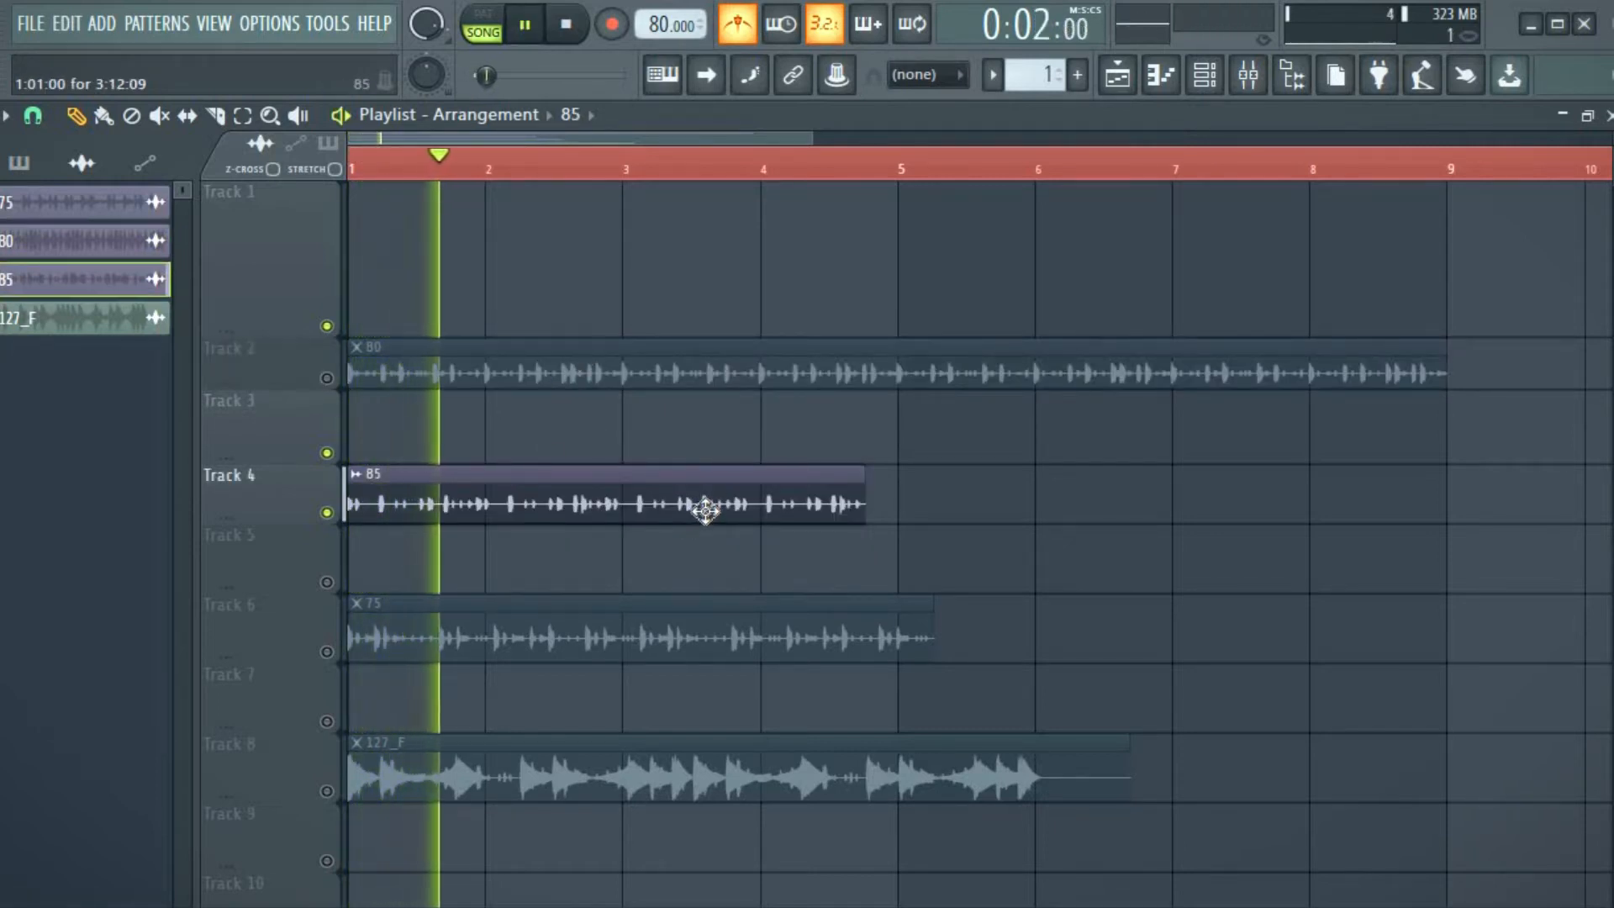
{"action": "key", "text": "space"}
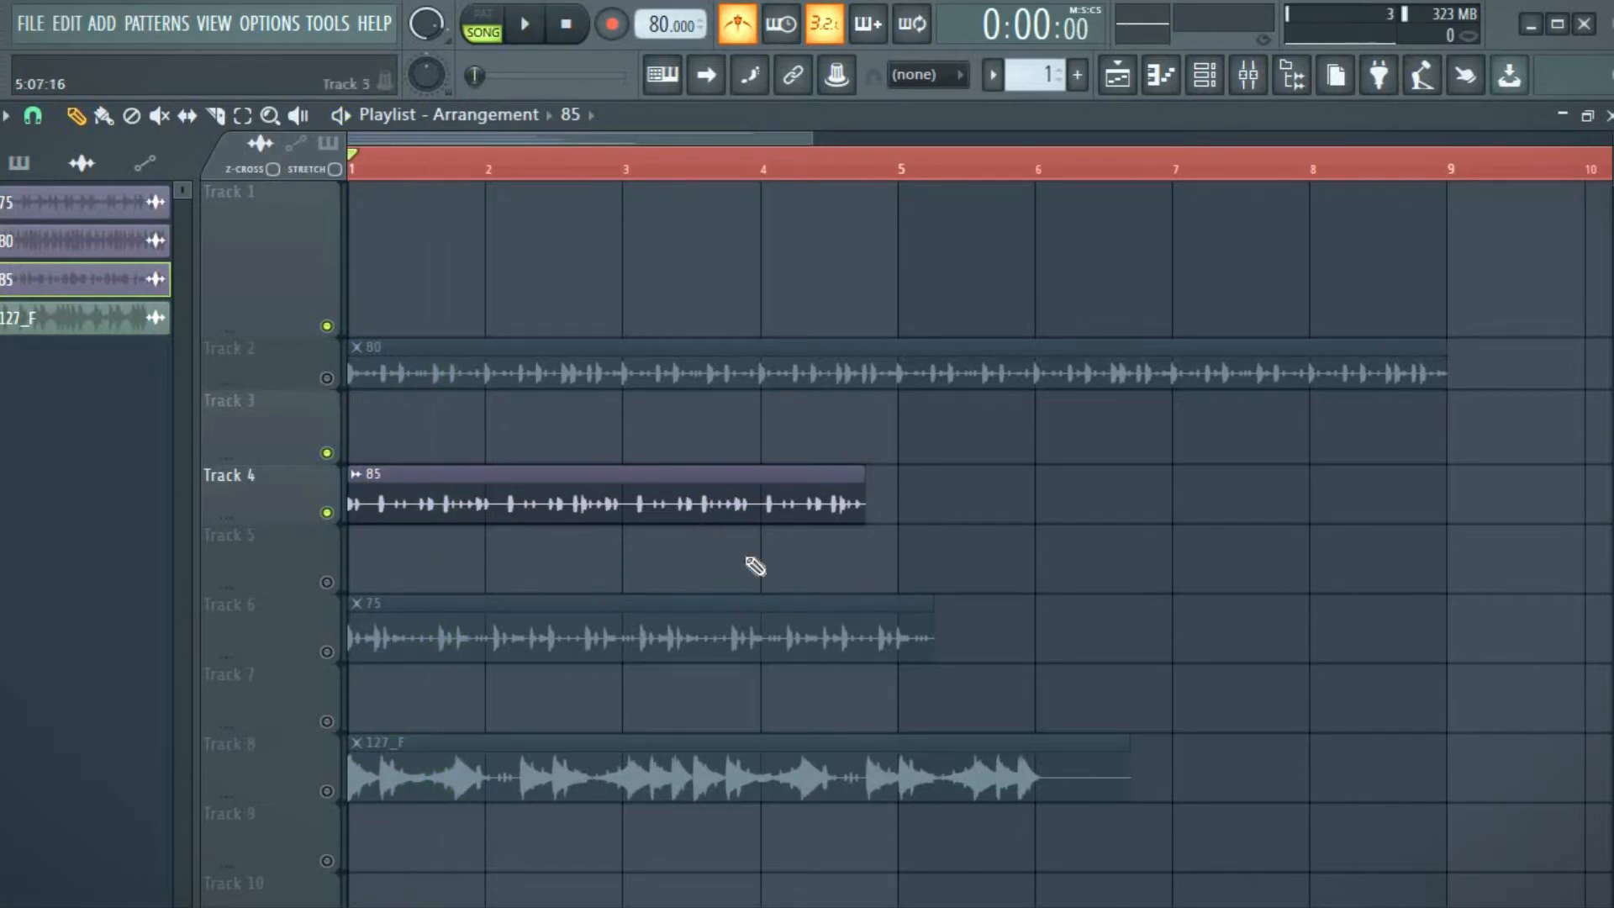
Enable the playlist's Stretch option so that resizing an audio clip stretches its audio
{"action": "left_click_drag", "start_coordinate": [812, 137], "coordinate": [727, 138]}
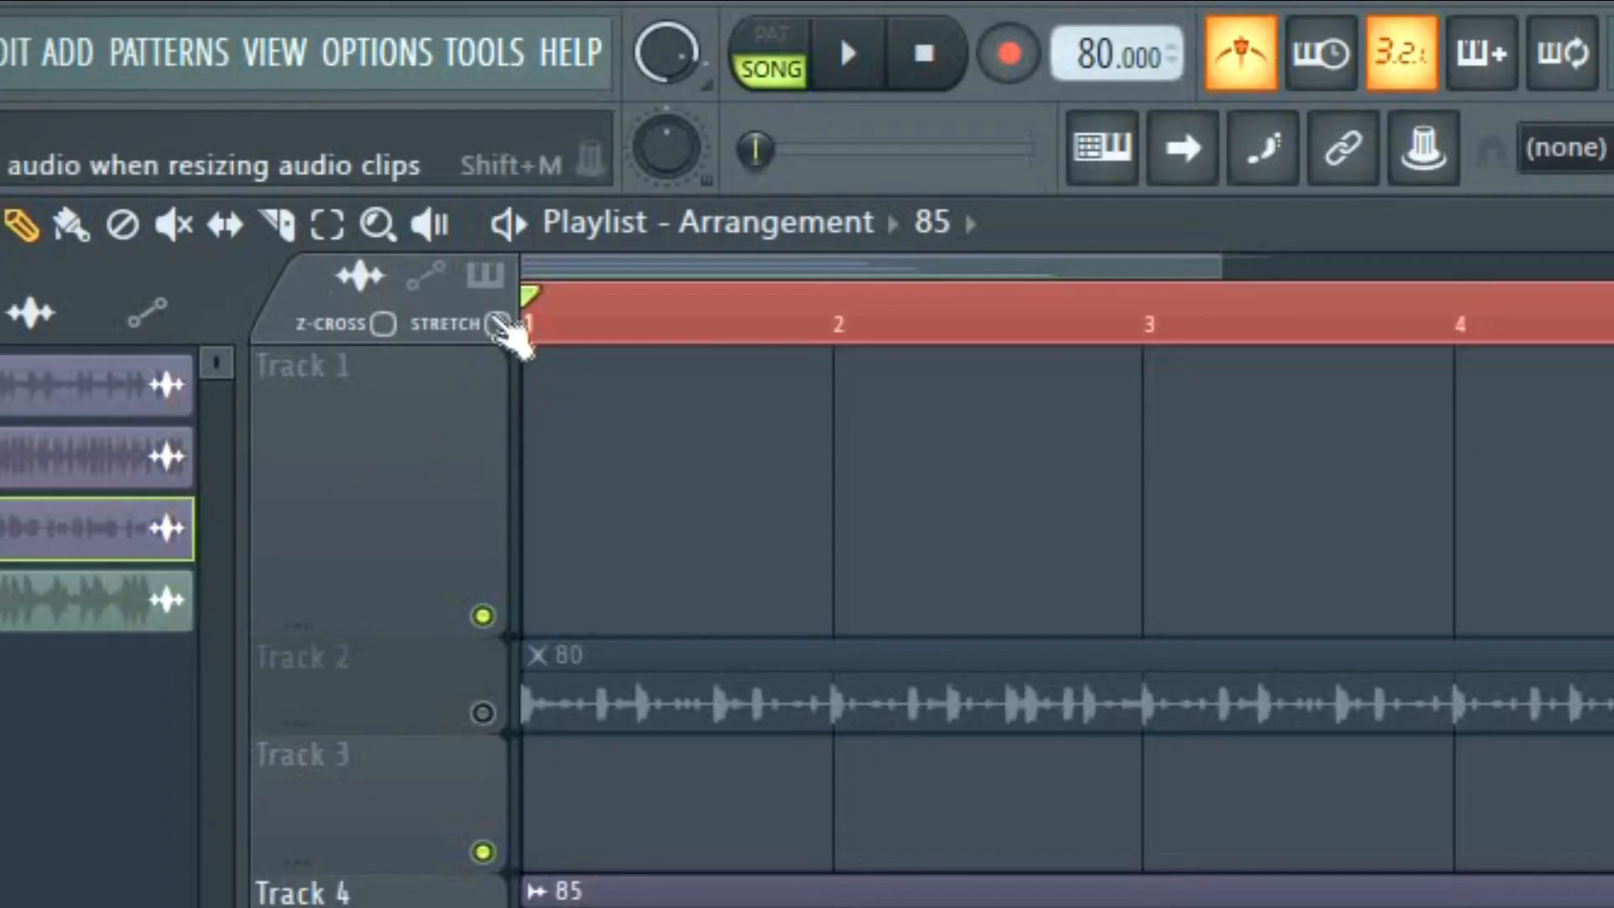
{"action": "left_click", "coordinate": [336, 169]}
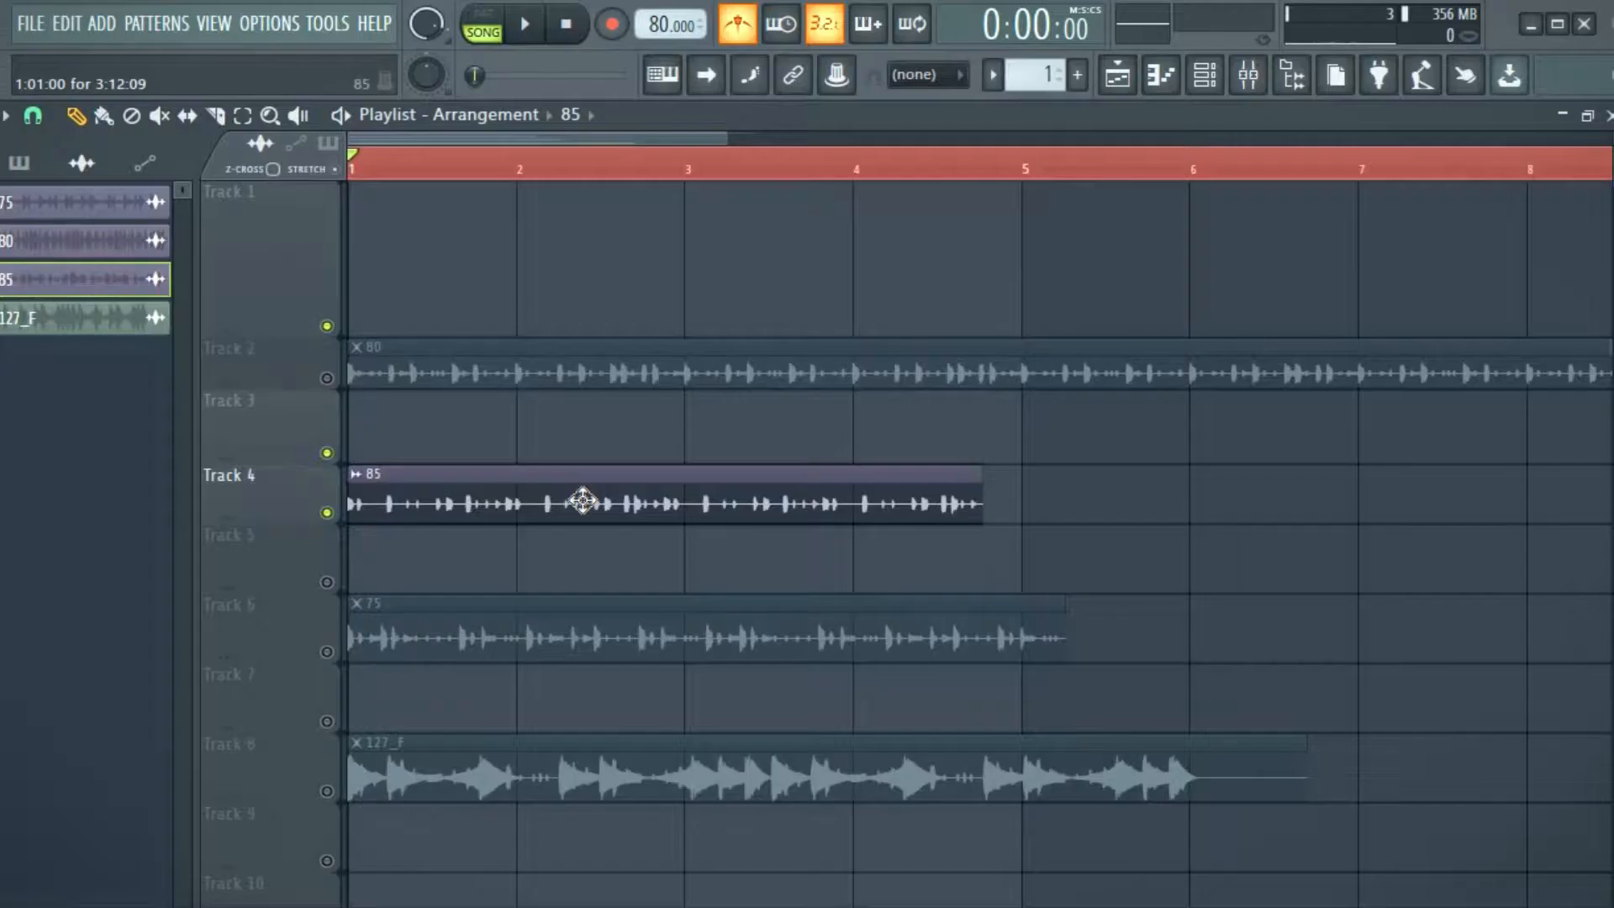
{"action": "left_click", "coordinate": [336, 169]}
Open the 85 clip's sample settings, try the Stretch time-stretching mode, return it to Resample and close the settings
{"action": "double_click", "coordinate": [629, 502]}
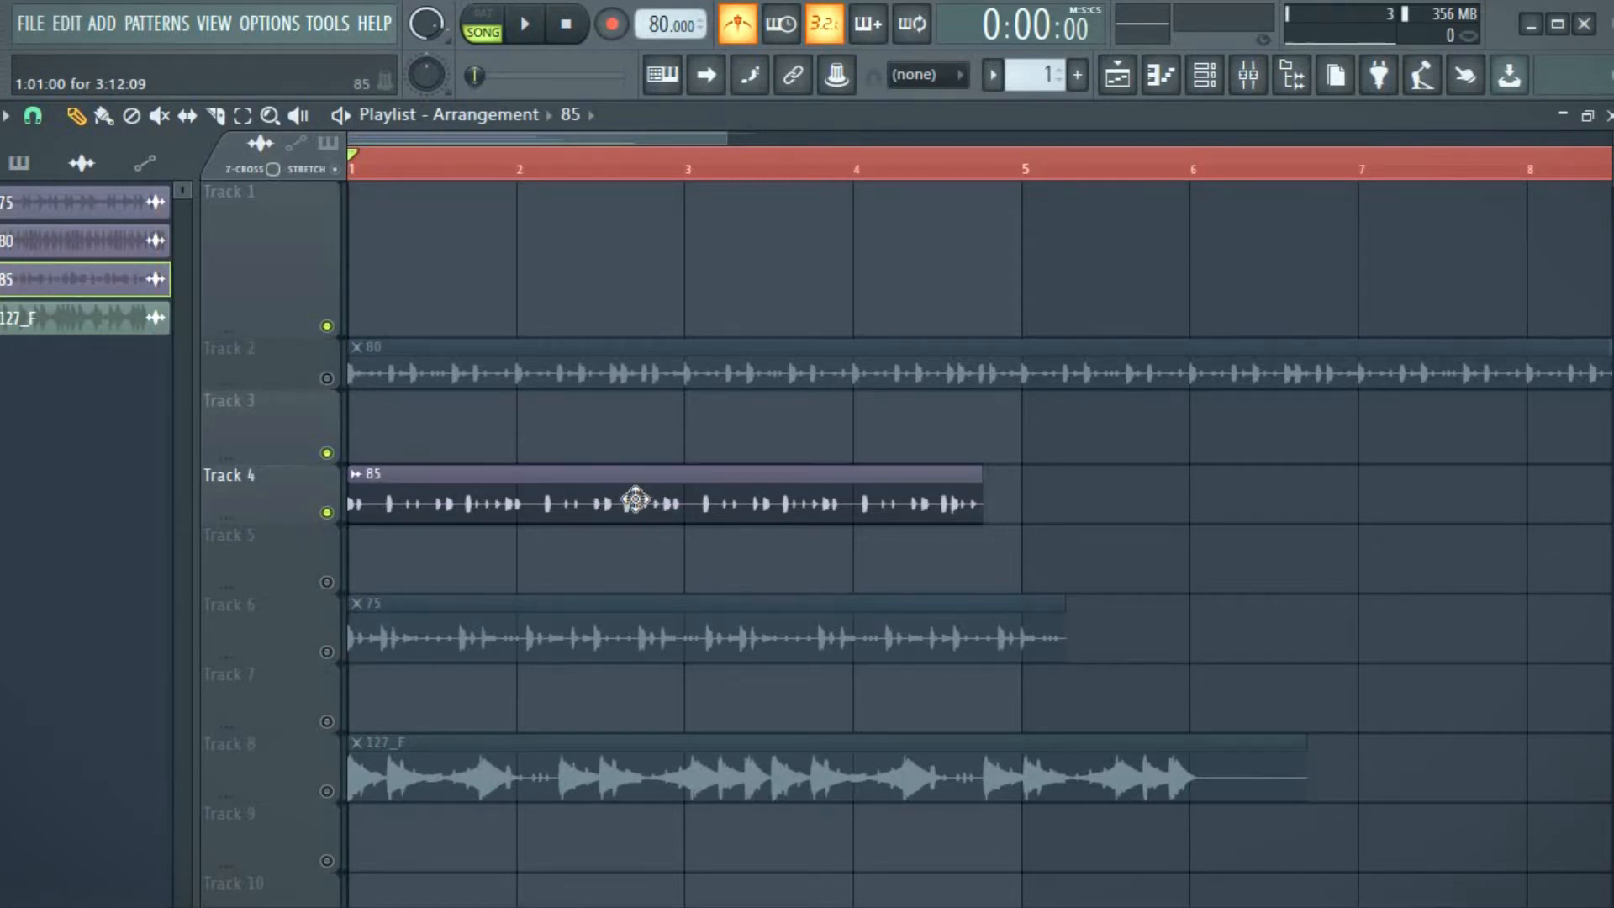
{"action": "left_click_drag", "start_coordinate": [576, 270], "coordinate": [783, 213]}
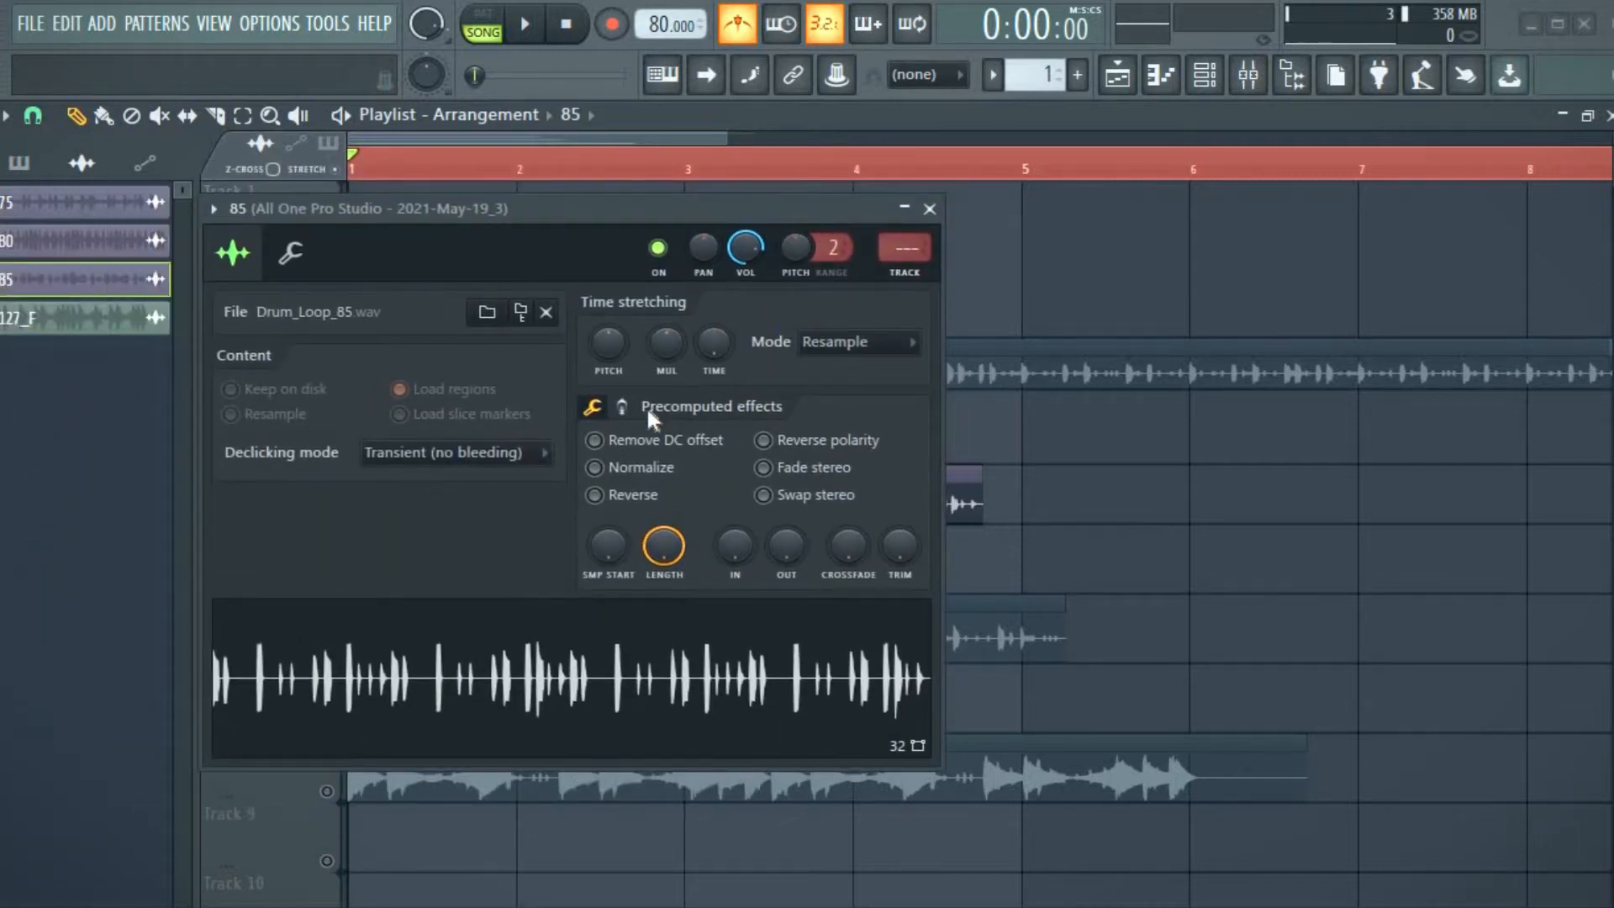
{"action": "left_click", "coordinate": [841, 341]}
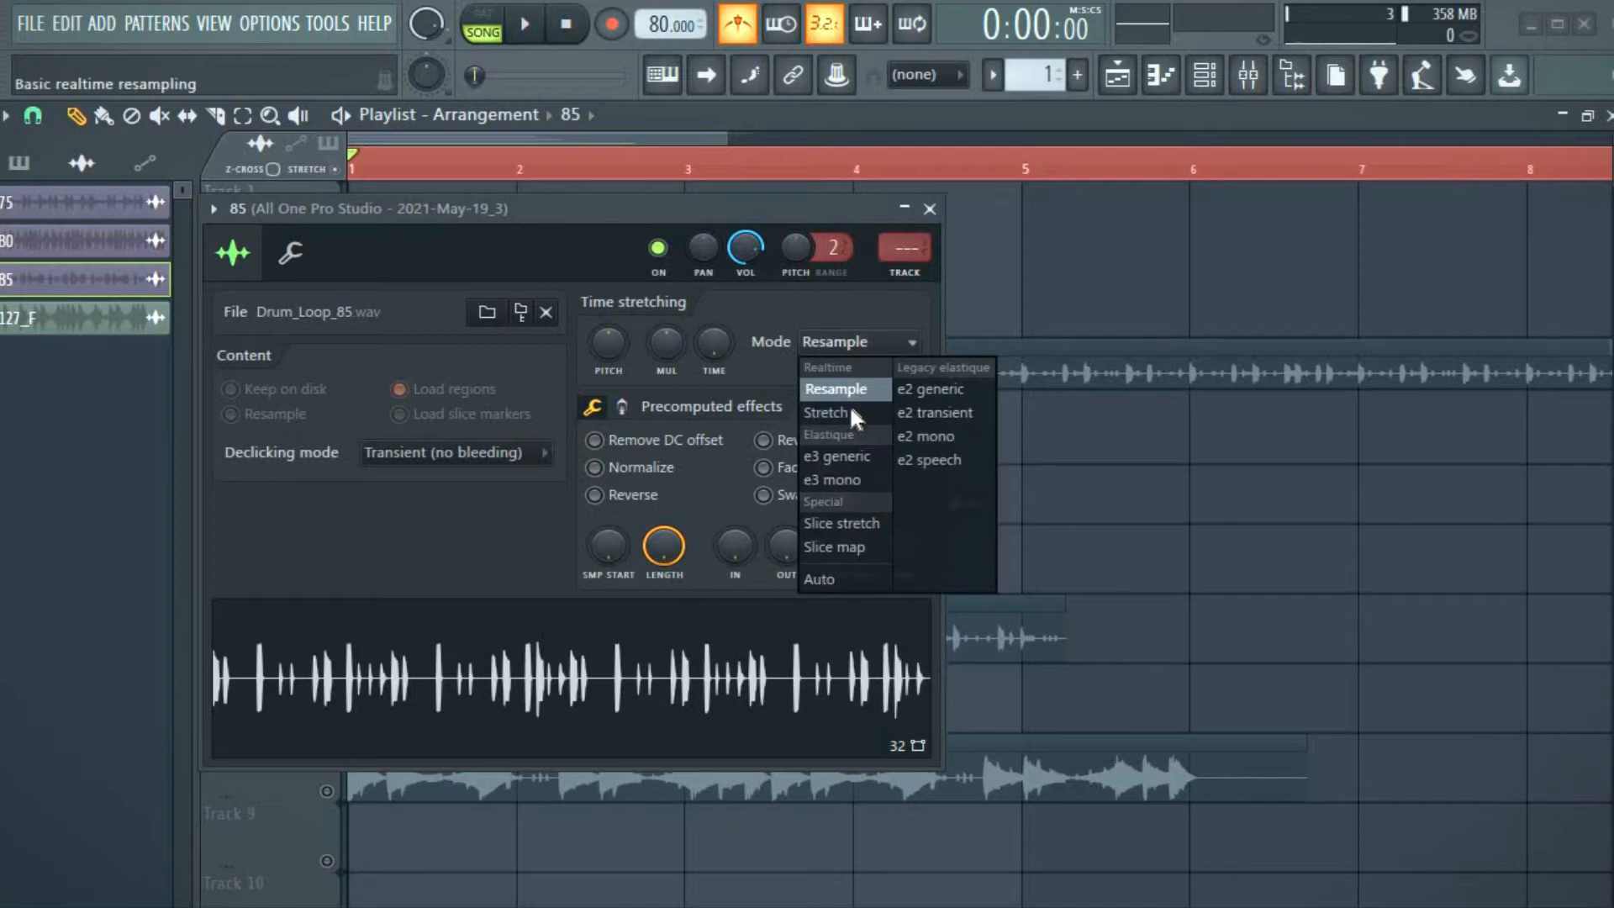
{"action": "left_click", "coordinate": [836, 303]}
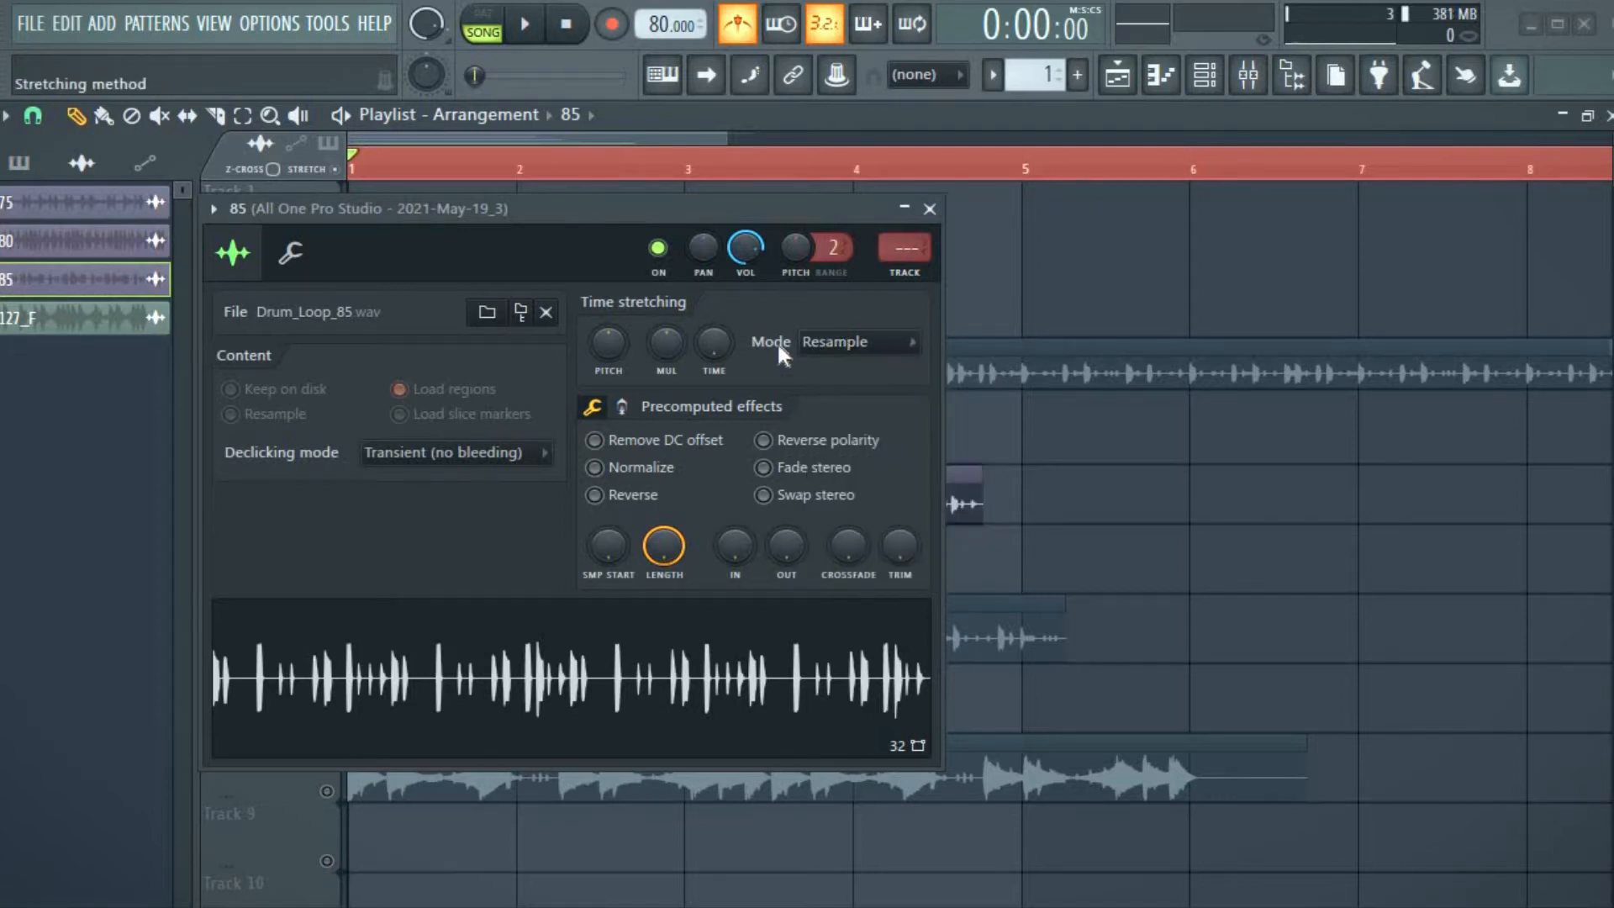
{"action": "left_click", "coordinate": [841, 341]}
{"action": "left_click", "coordinate": [845, 412]}
{"action": "left_click", "coordinate": [851, 345]}
{"action": "left_click", "coordinate": [861, 387]}
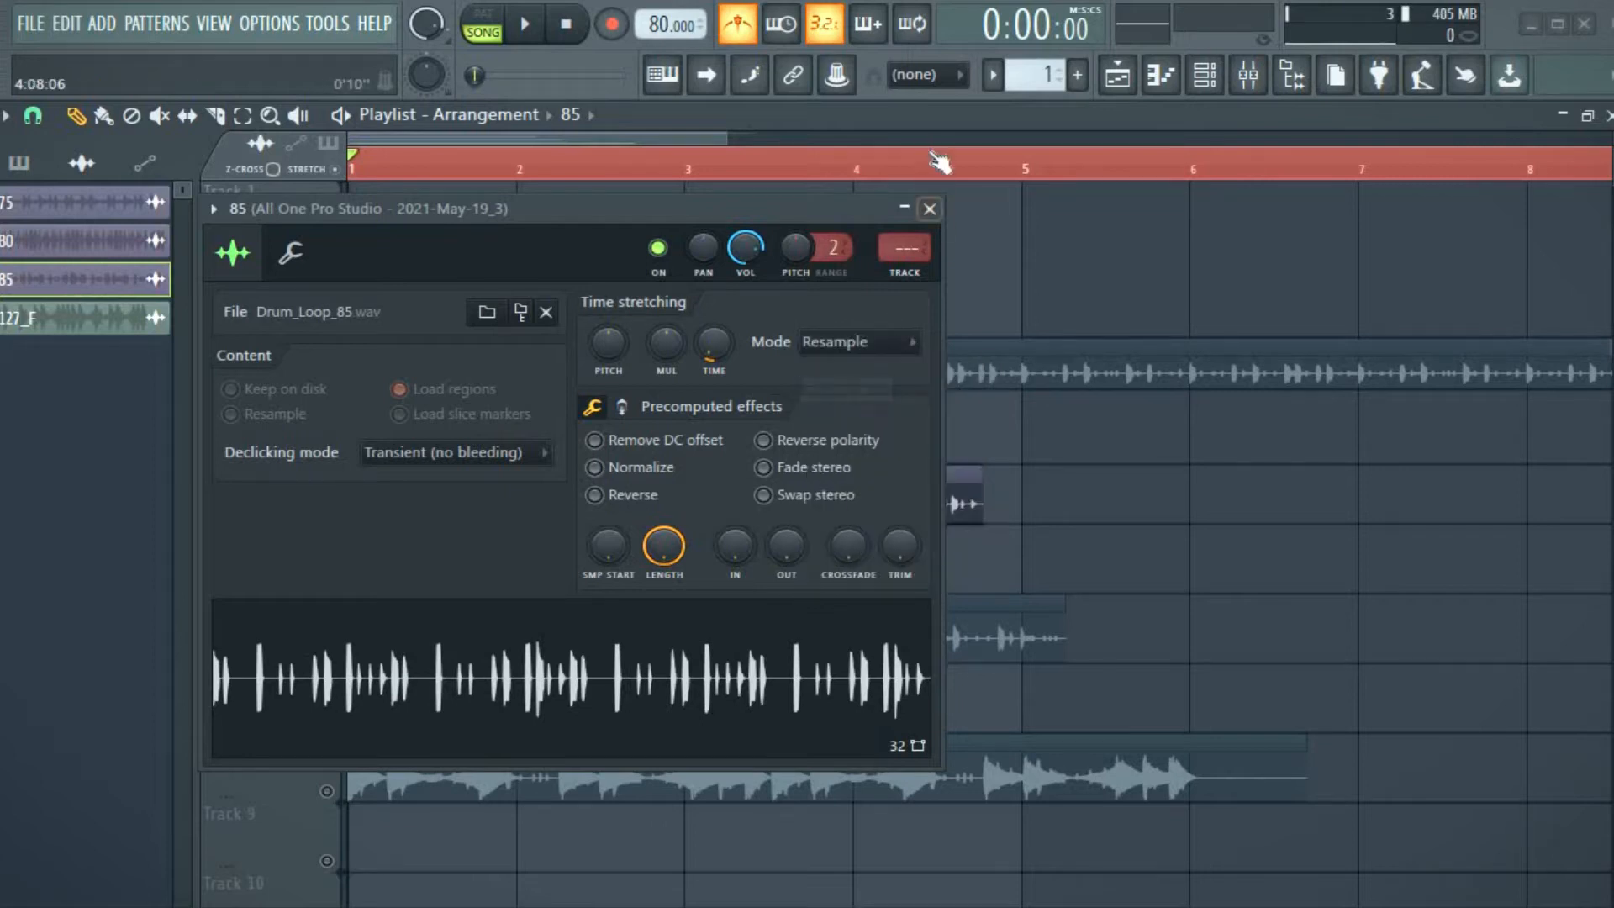
{"action": "left_click", "coordinate": [930, 209]}
Turn off the metronome and play the 85 loop on Track 4 without it
{"action": "key", "text": "space"}
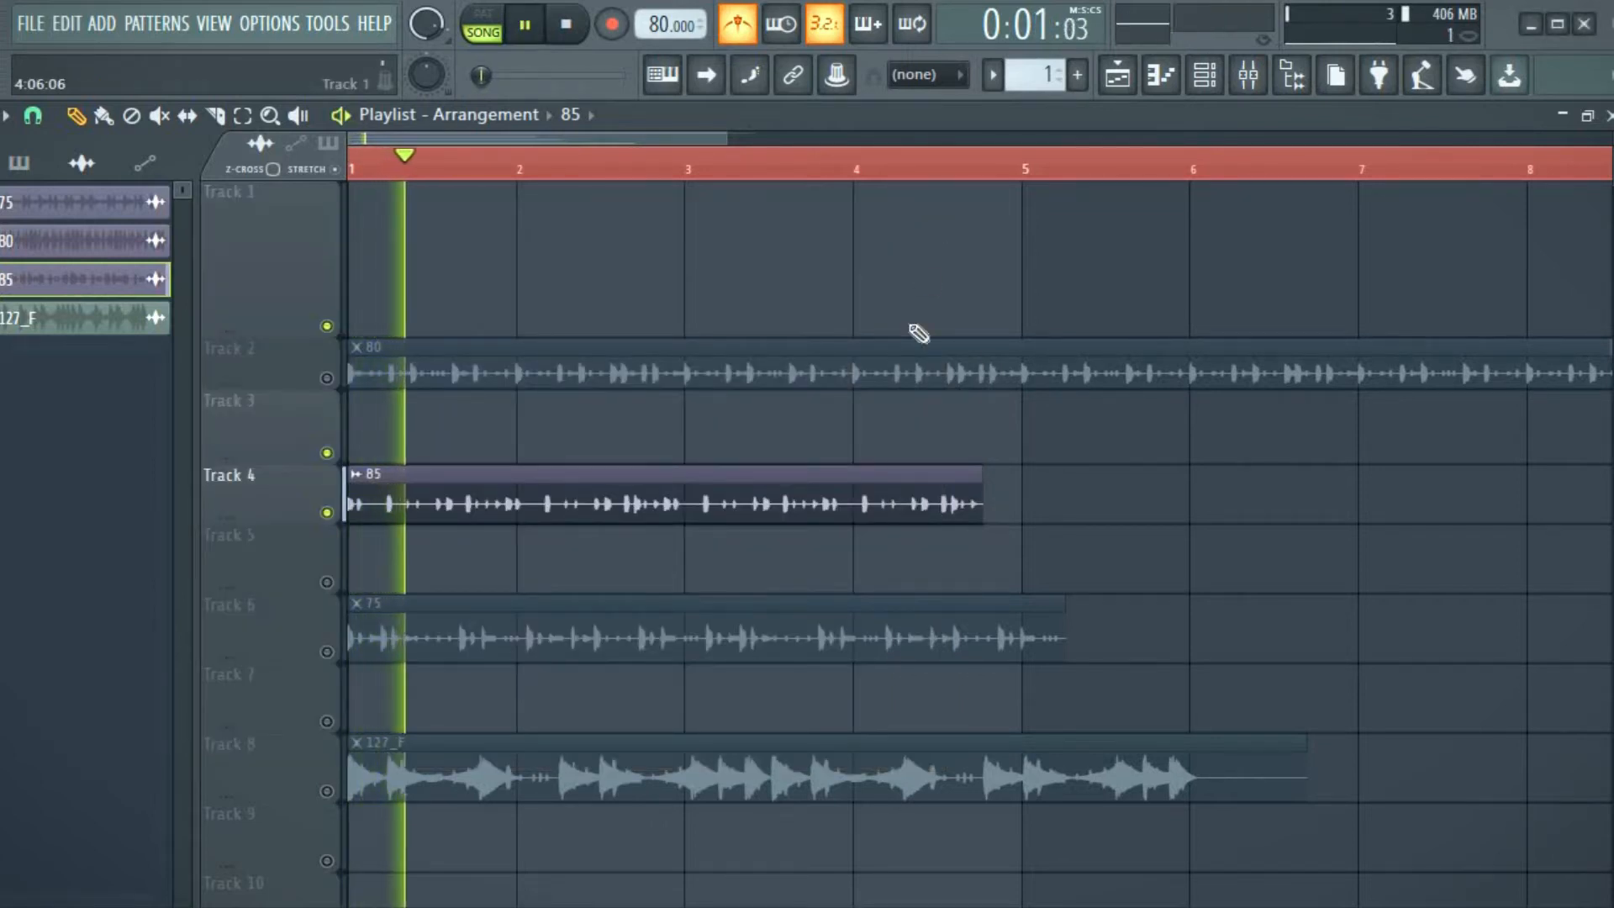
{"action": "left_click", "coordinate": [737, 32]}
{"action": "key", "text": "space"}
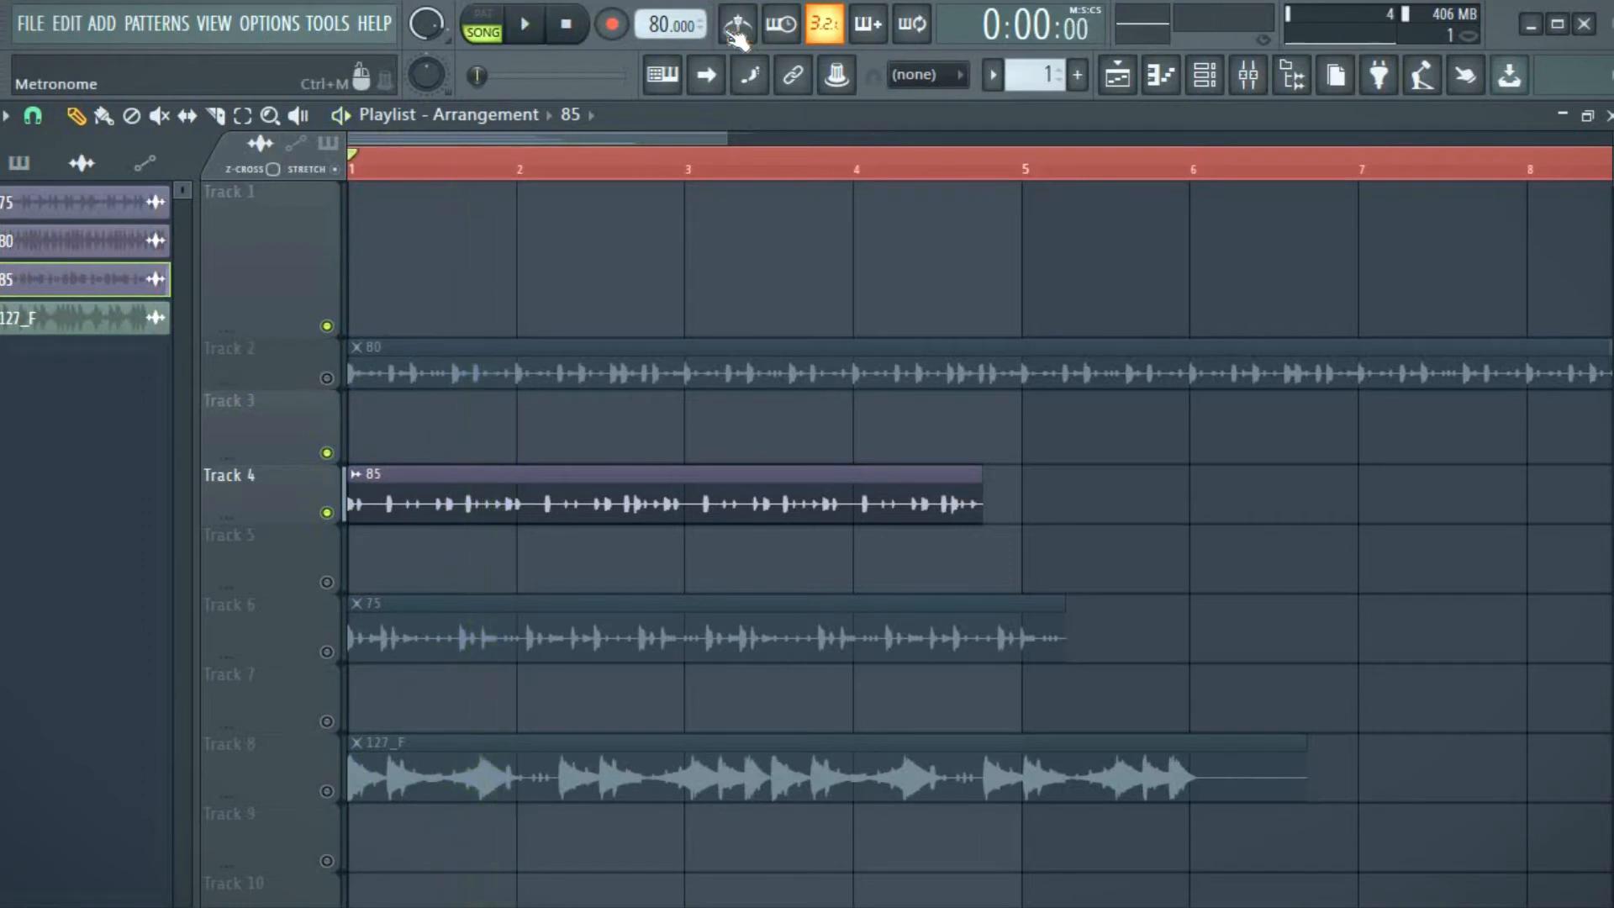
{"action": "key", "text": "space"}
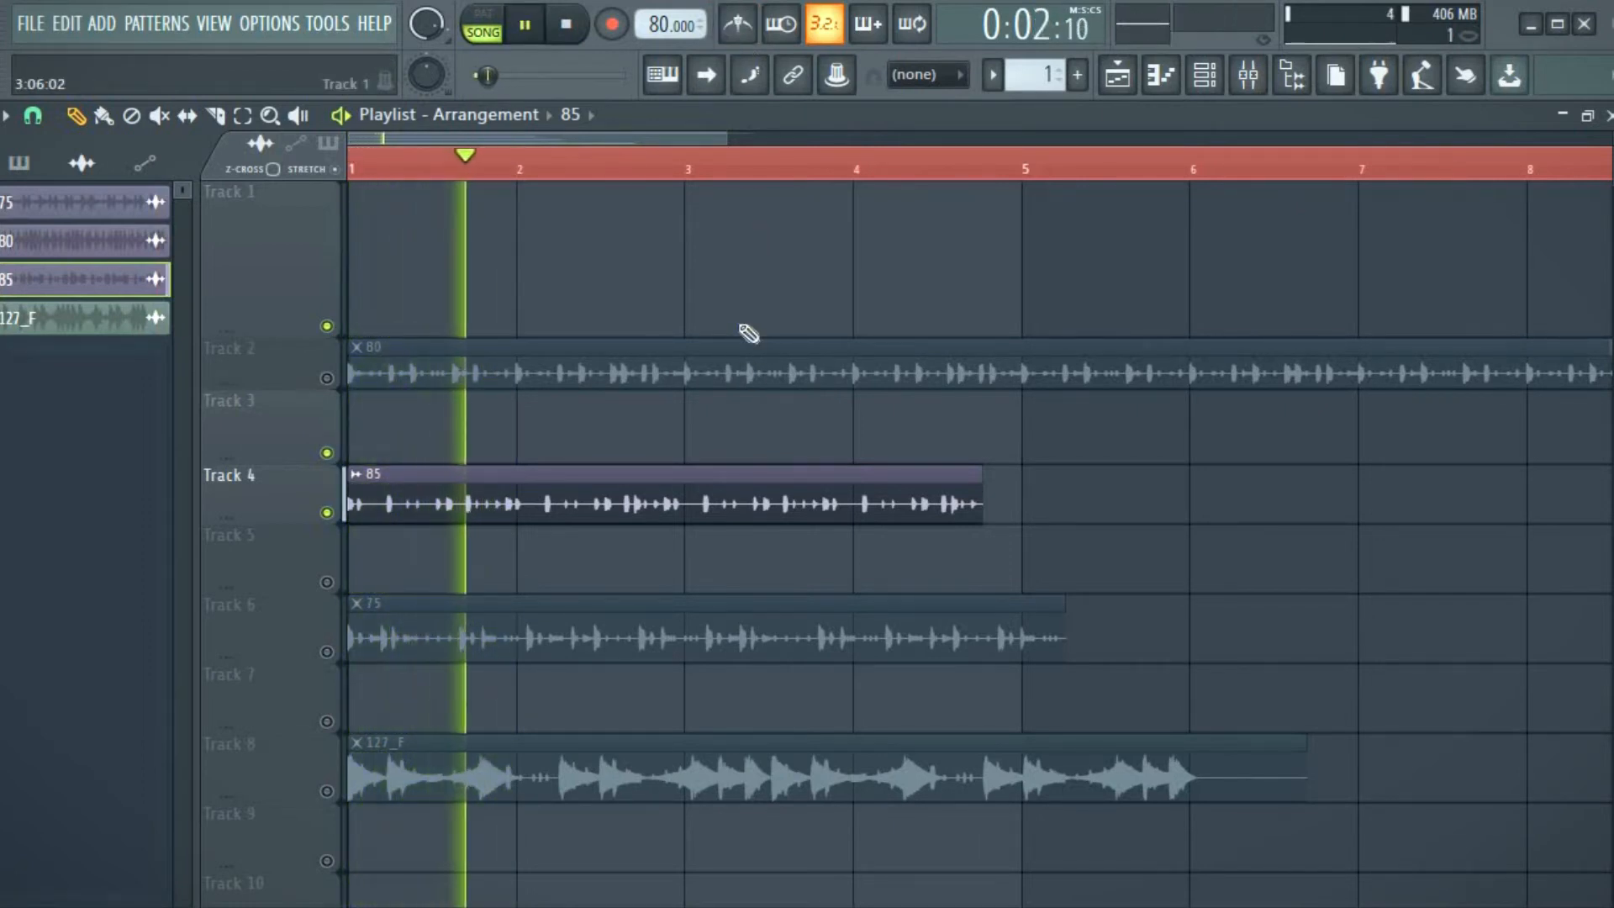
{"action": "key", "text": "space"}
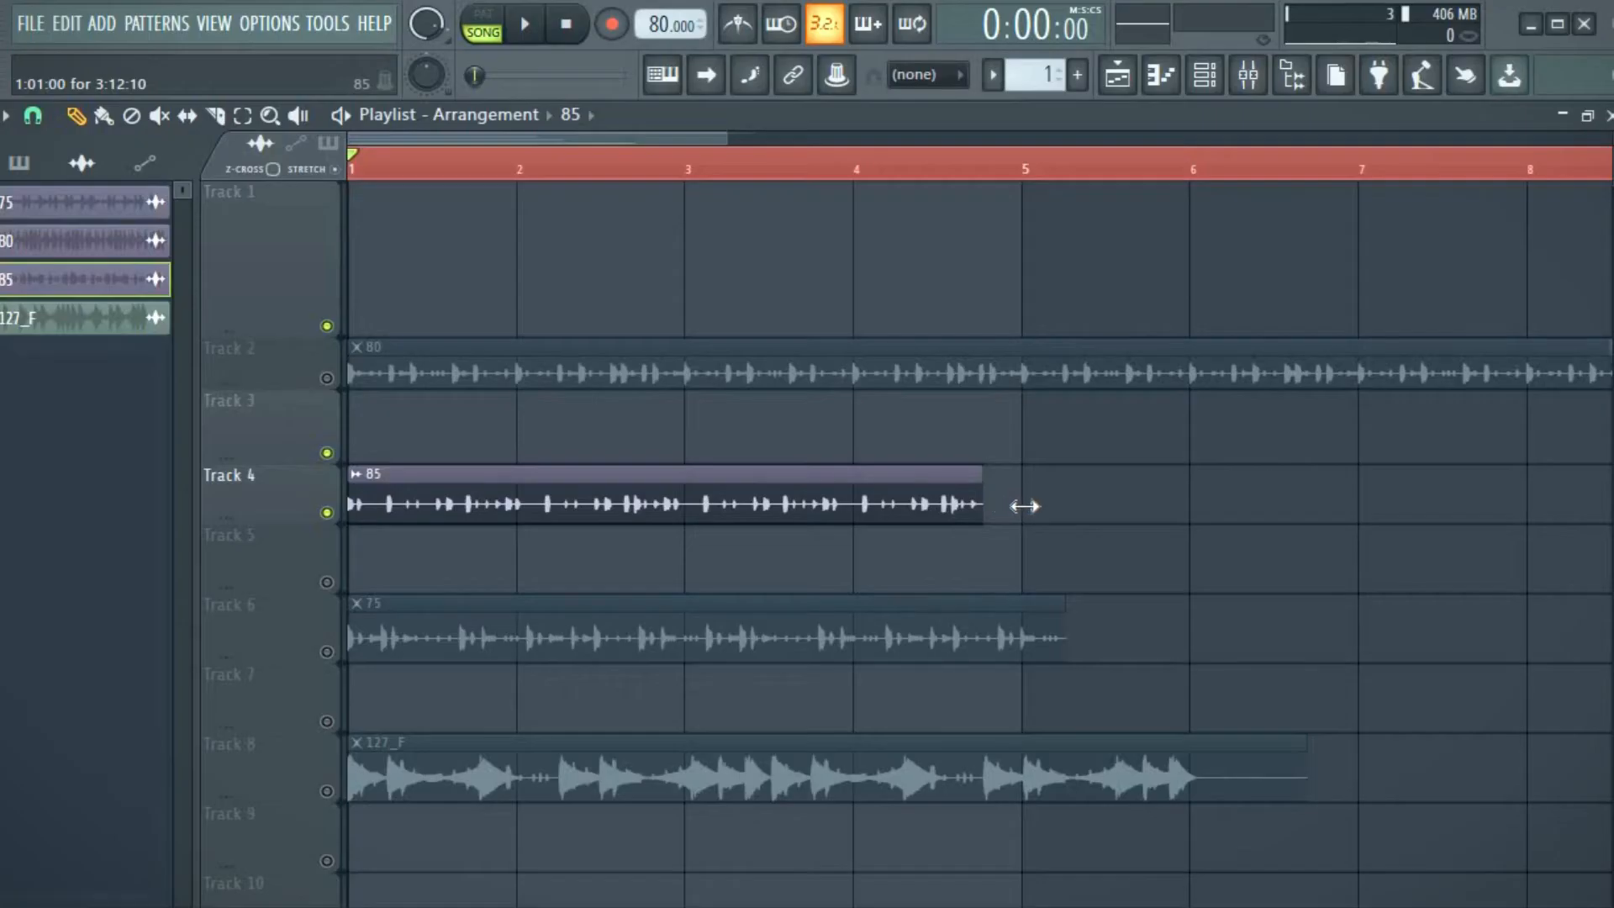
Check the time-stretching mode in the 85 clip's sample settings and listen to the unstretched loop
{"action": "left_click_drag", "start_coordinate": [1025, 505], "coordinate": [980, 527]}
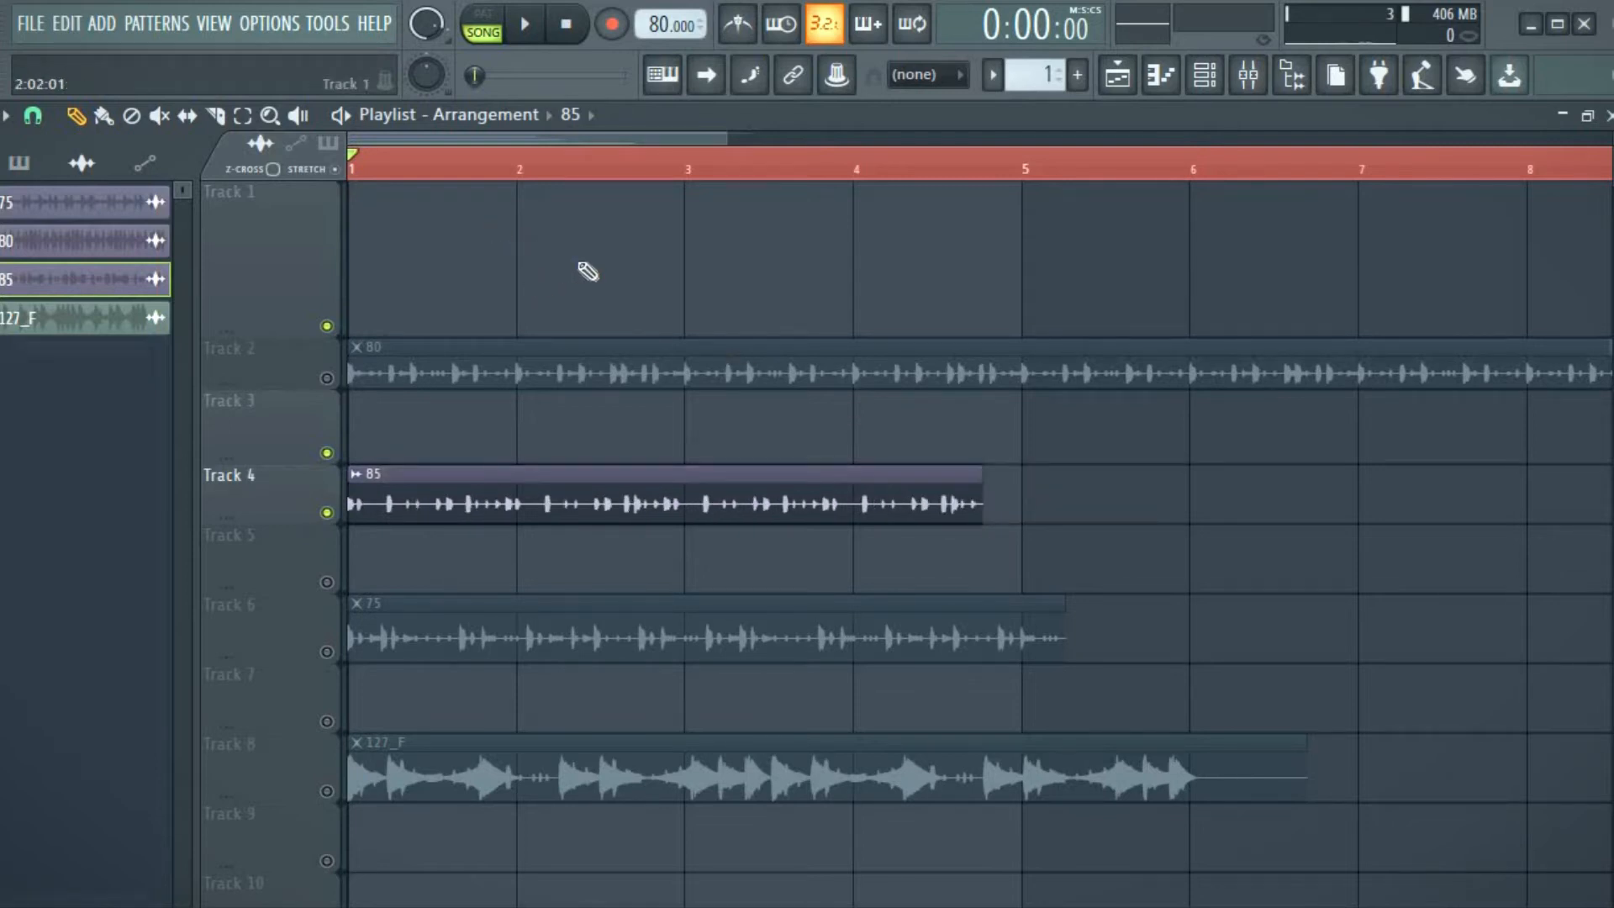
{"action": "double_click", "coordinate": [696, 511]}
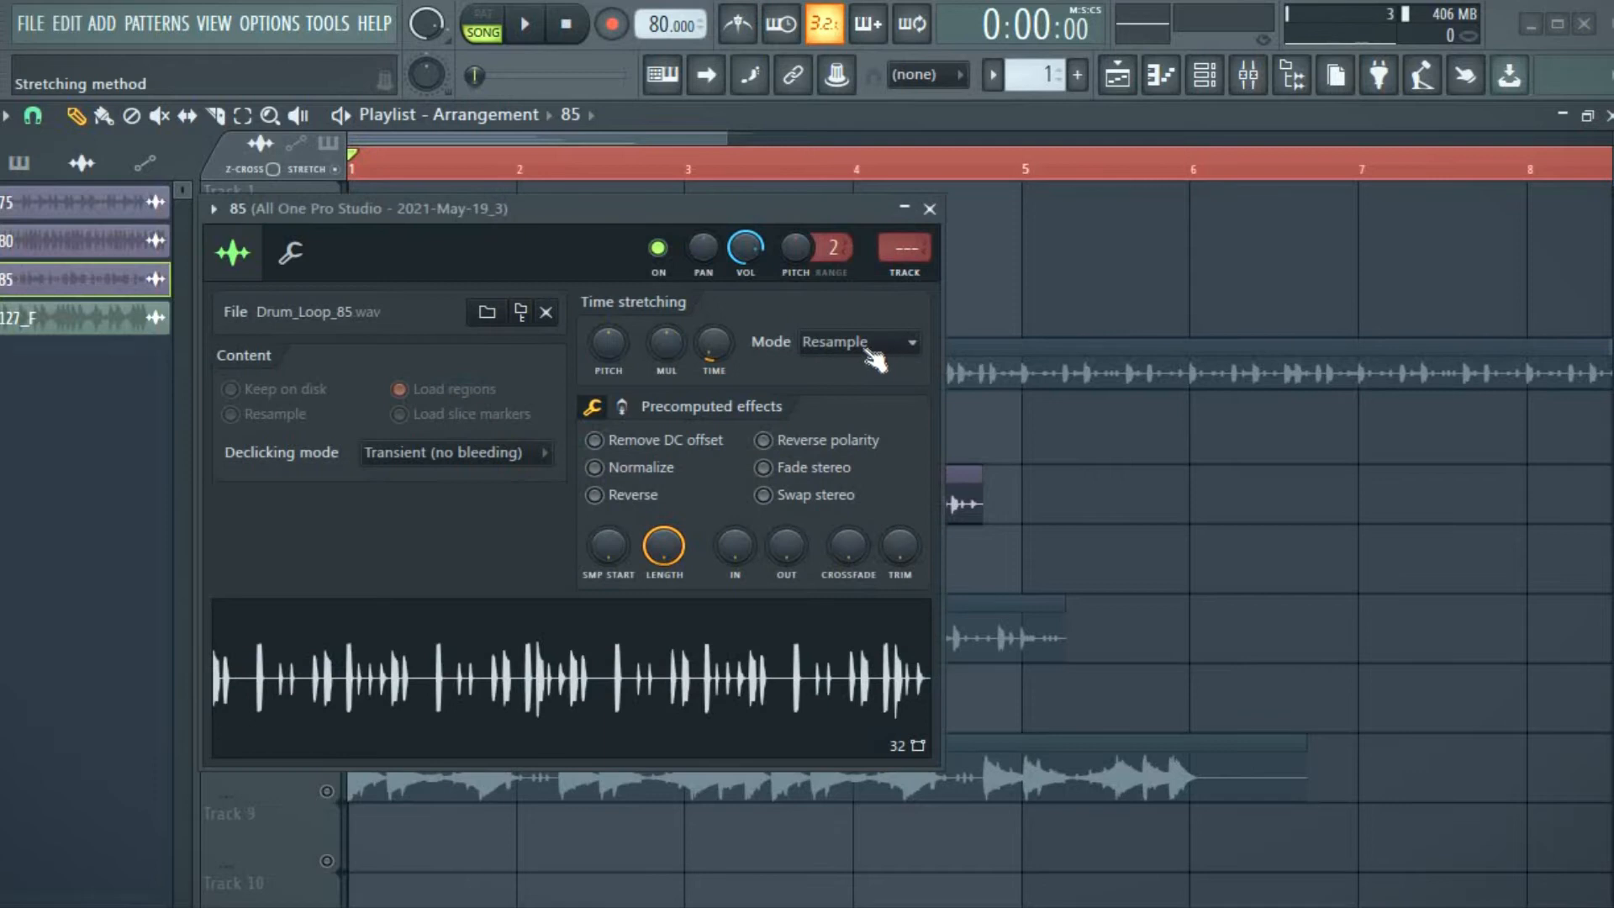
{"action": "left_click", "coordinate": [930, 209]}
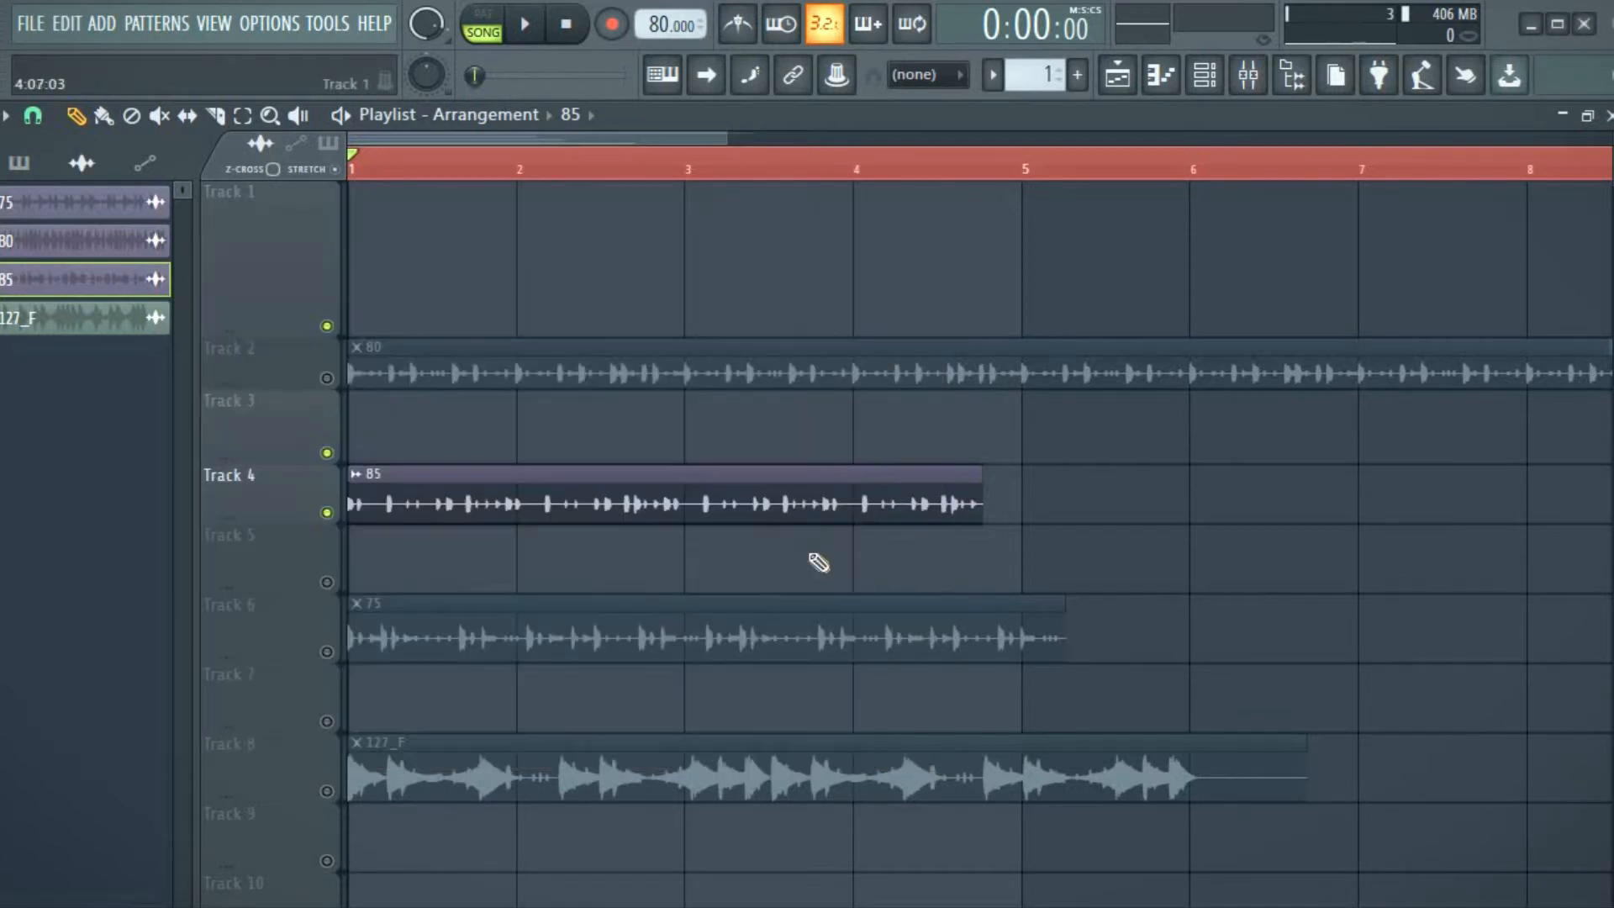
{"action": "key", "text": "space"}
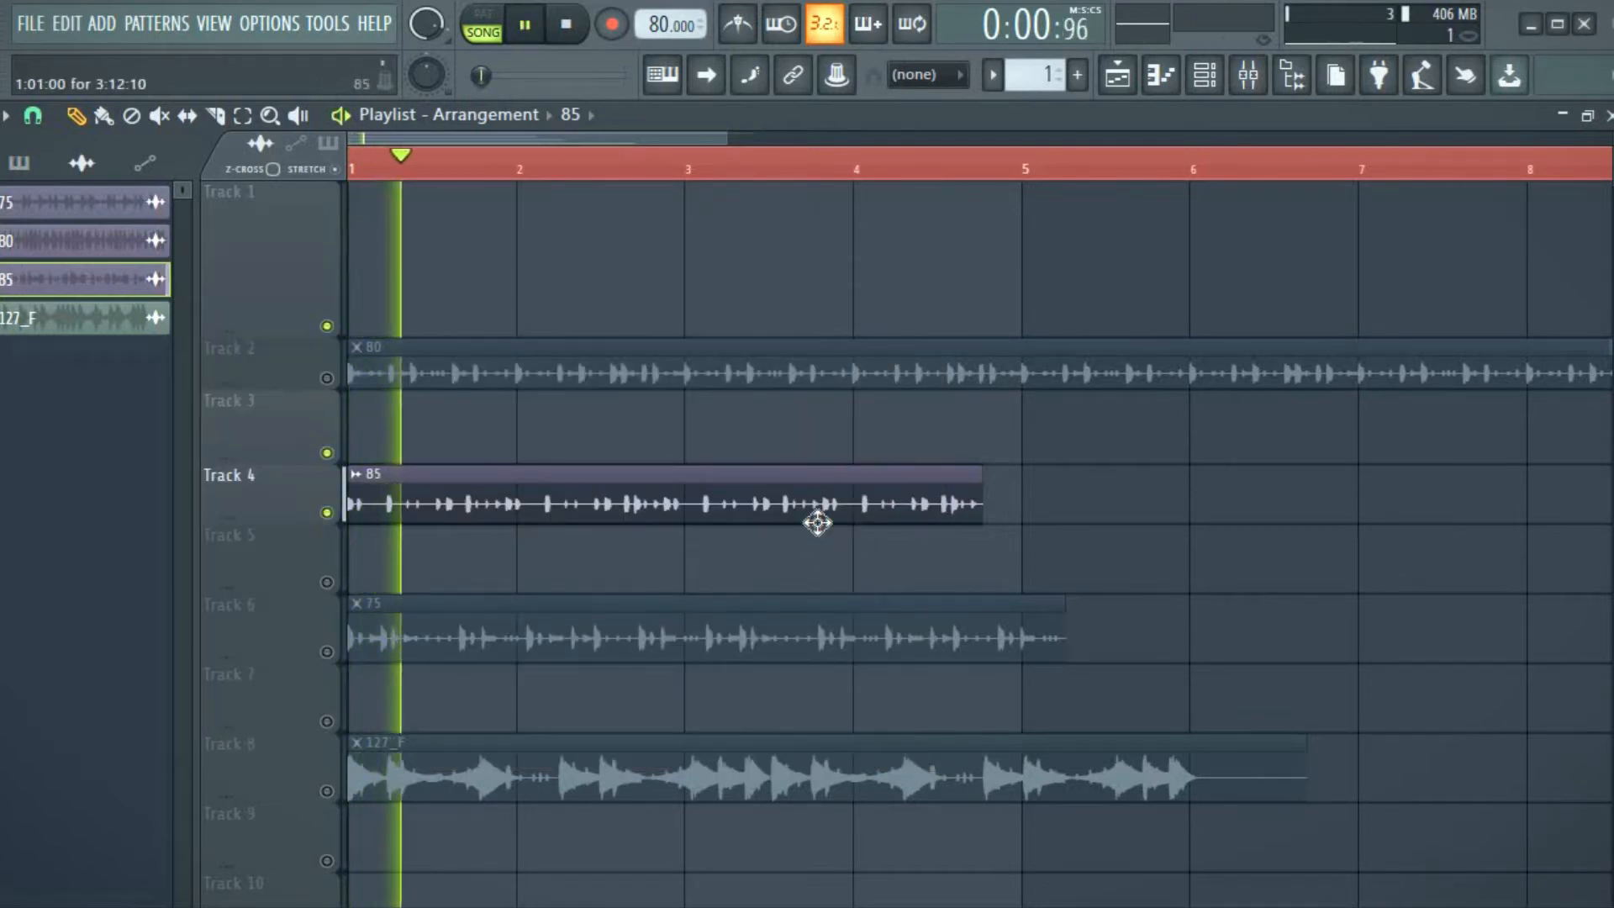
{"action": "key", "text": "space"}
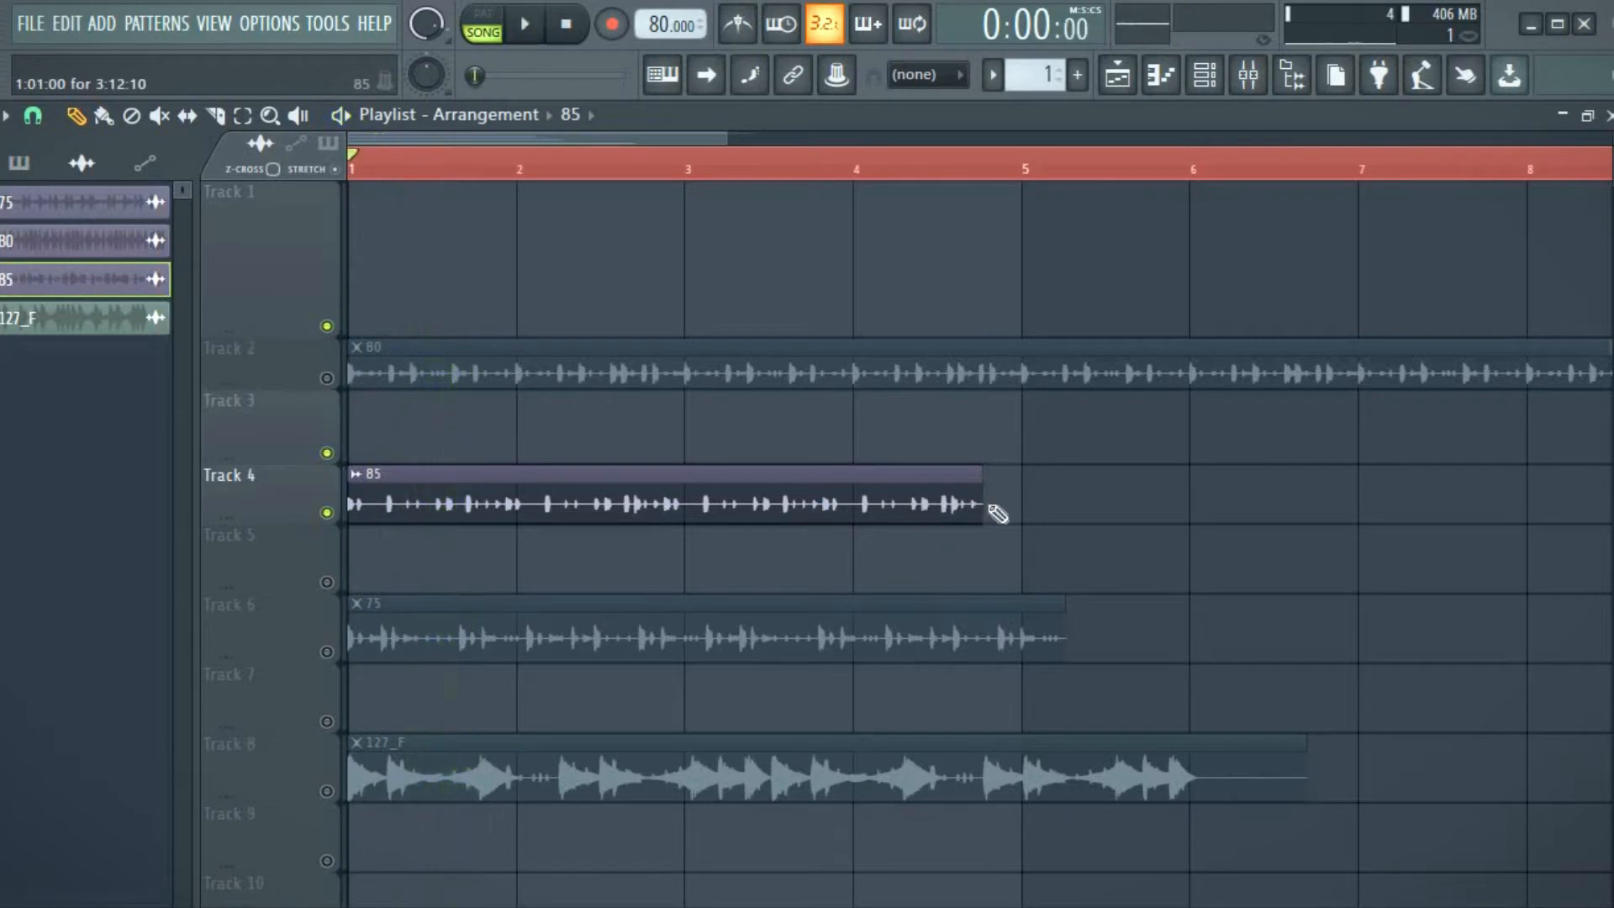
Stretch the 85 clip one bar longer in Resample mode, listen to it and undo the stretch
{"action": "left_click_drag", "start_coordinate": [1084, 524], "coordinate": [1104, 534]}
{"action": "key", "text": "space"}
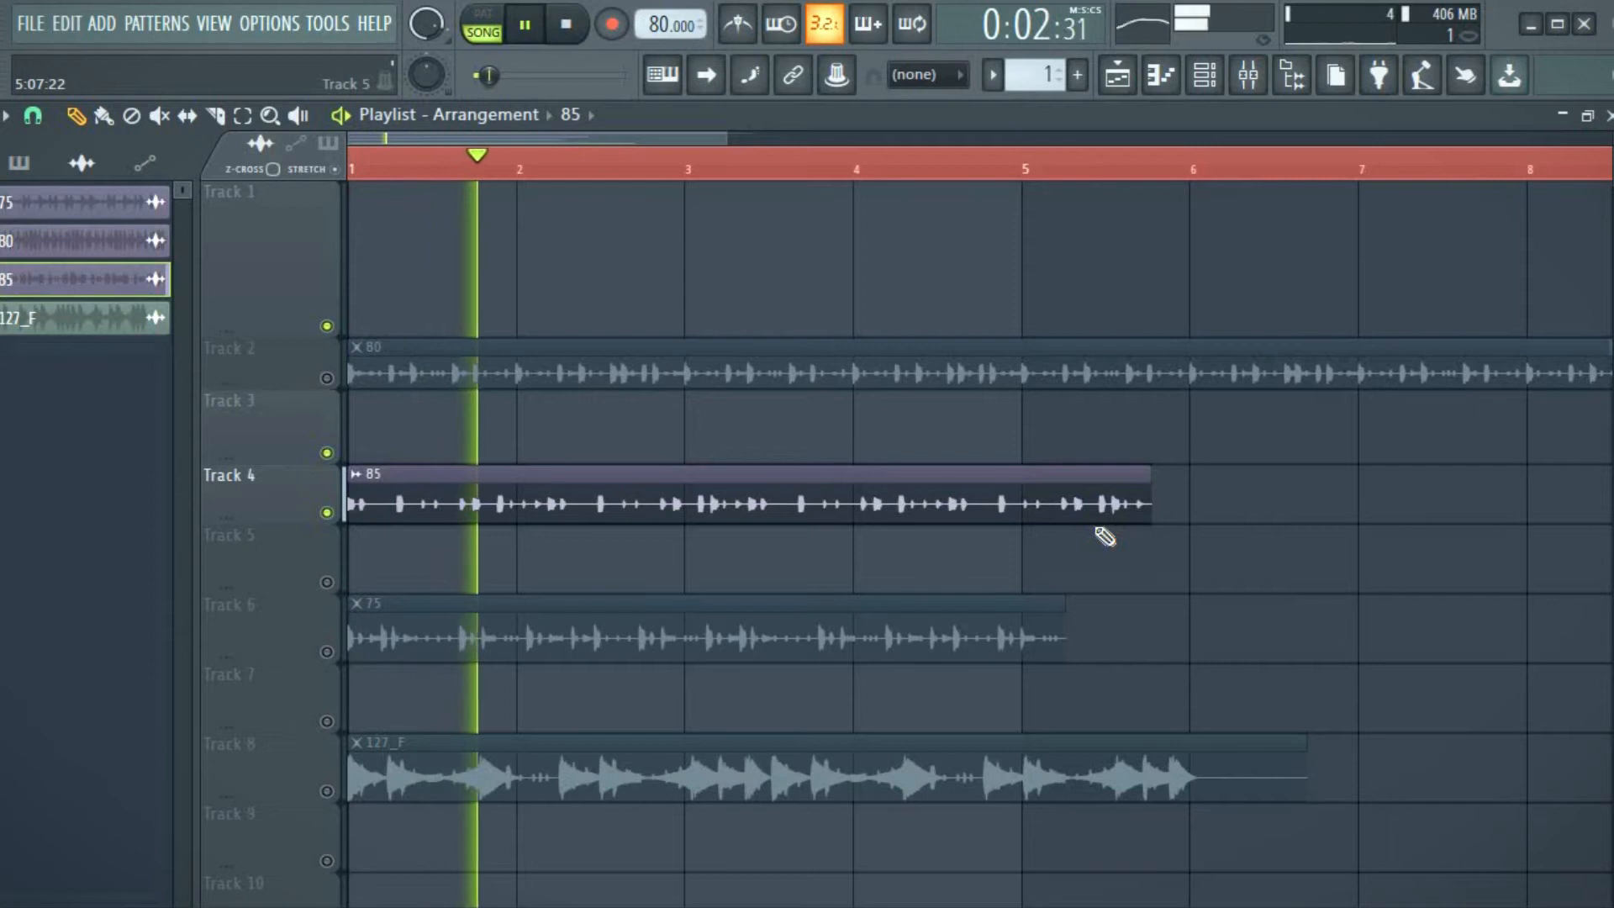
{"action": "key", "text": "space"}
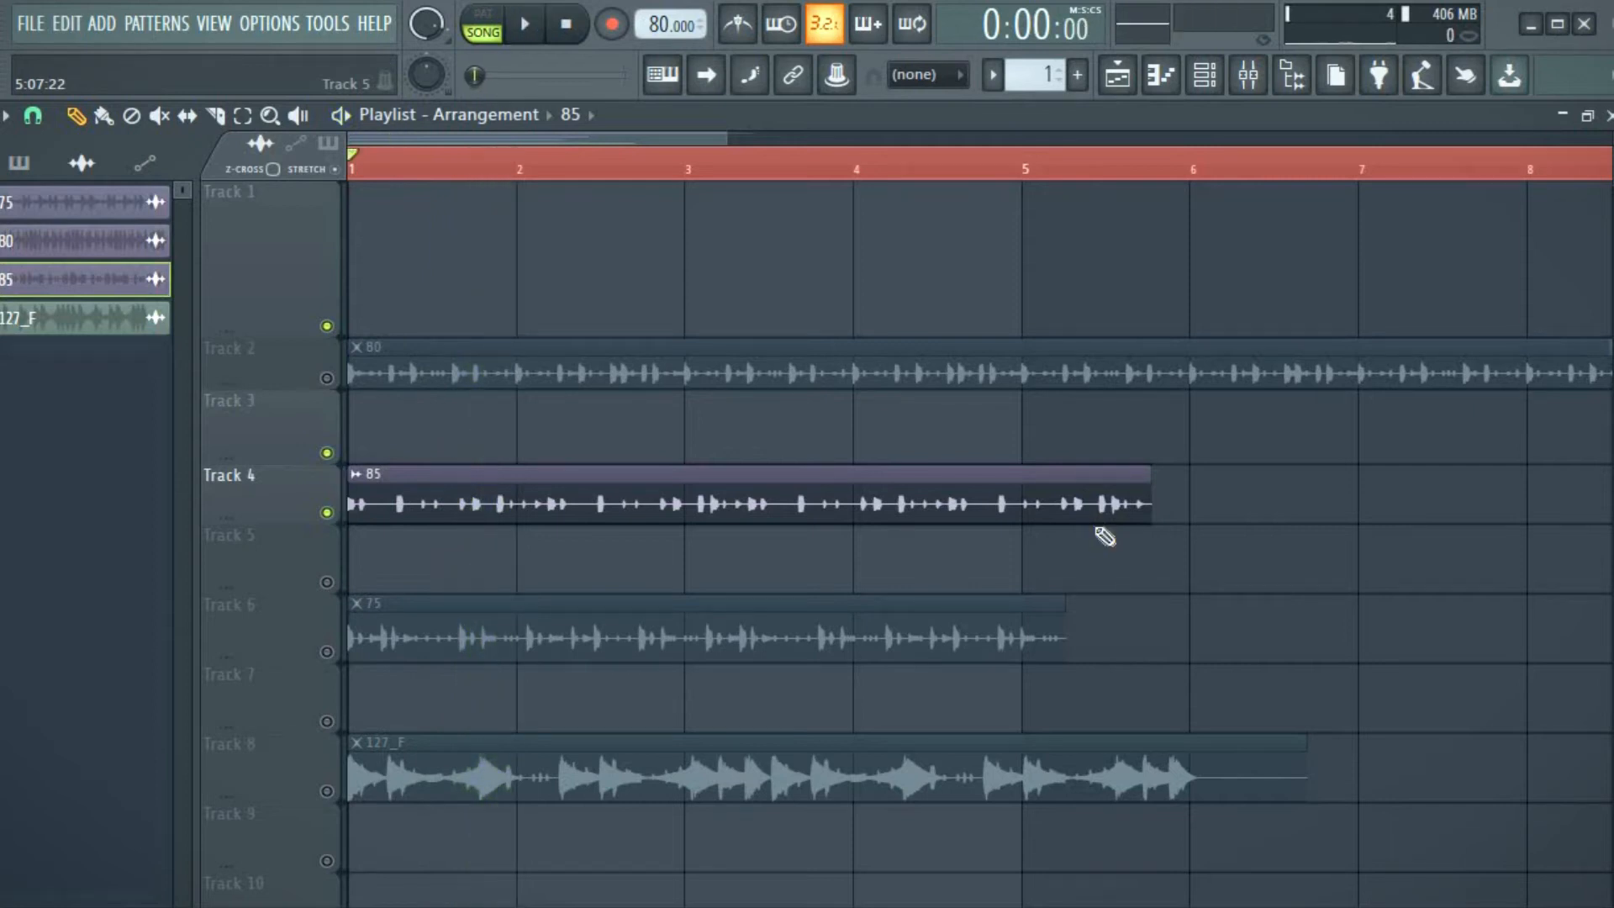
{"action": "key", "text": "ctrl+z"}
Stretch the 85 clip two bars longer in Resample mode, listen to it and undo the stretch
{"action": "left_click_drag", "start_coordinate": [1010, 500], "coordinate": [1288, 593]}
{"action": "key", "text": "space"}
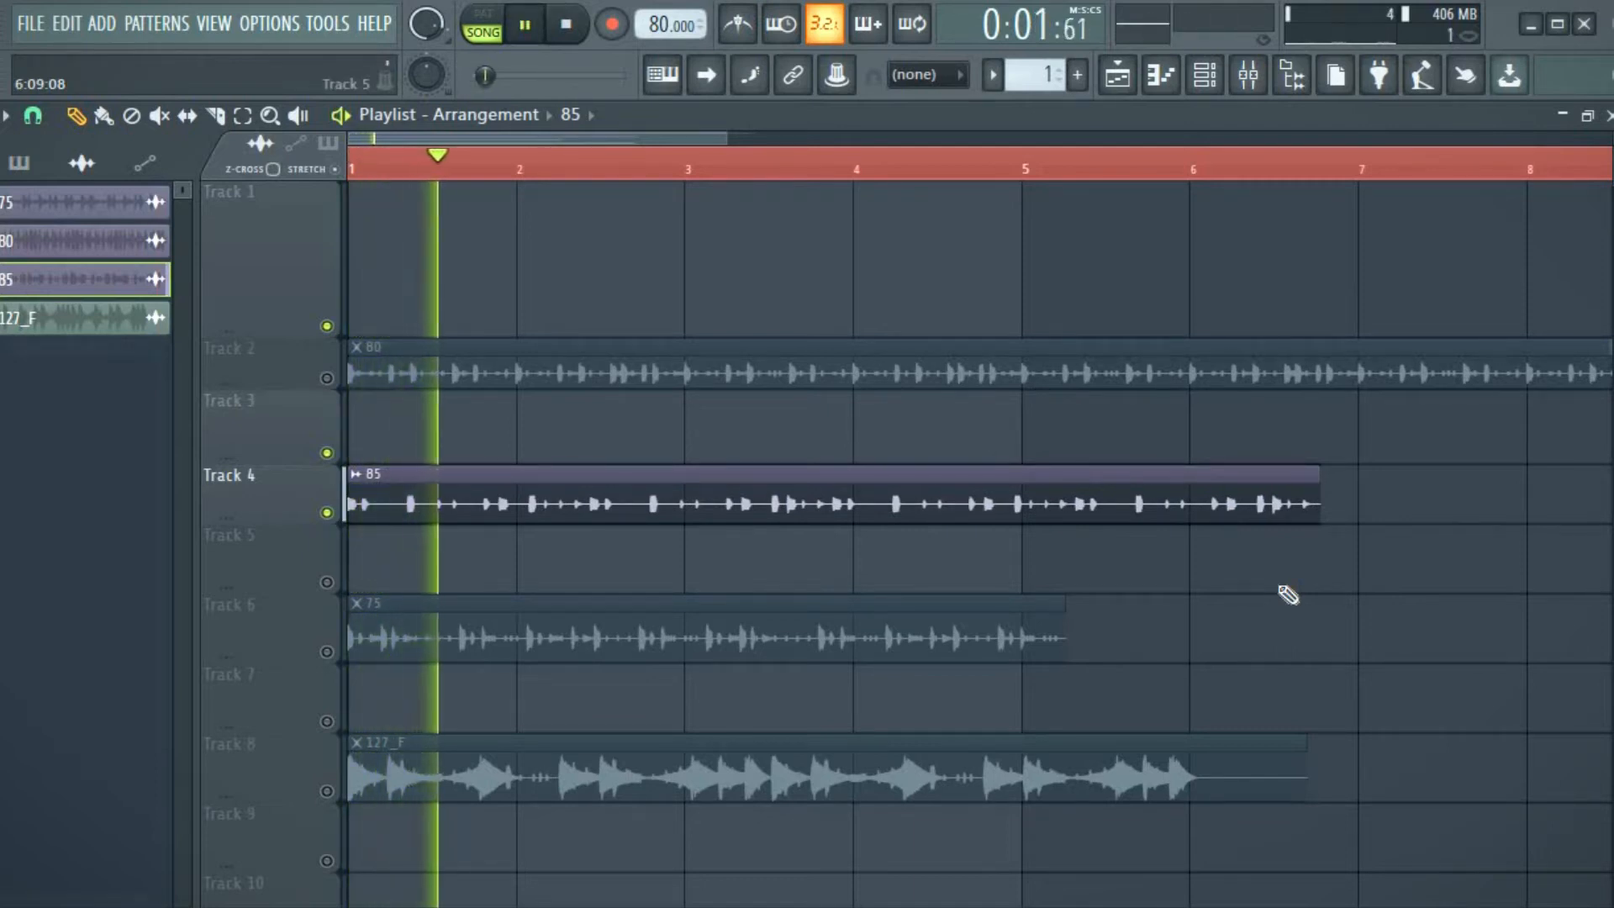
{"action": "key", "text": "space"}
{"action": "key", "text": "ctrl+z"}
Set the 85 clip's time-stretching mode to Stretch and close its sample settings
{"action": "double_click", "coordinate": [906, 505]}
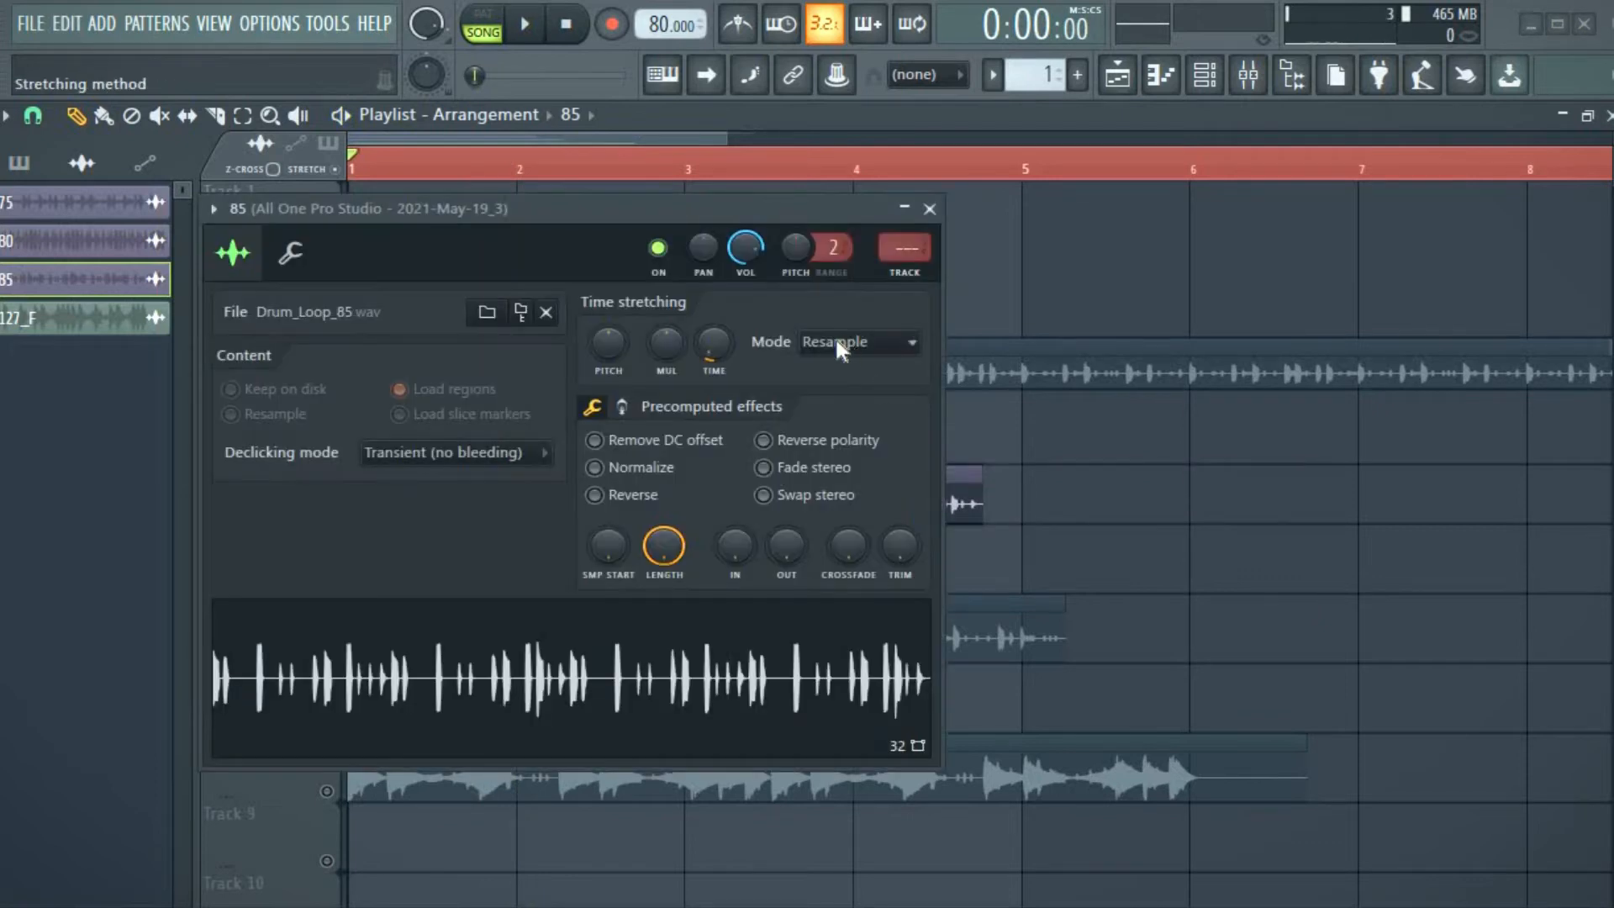
{"action": "left_click", "coordinate": [837, 342]}
{"action": "left_click", "coordinate": [856, 421]}
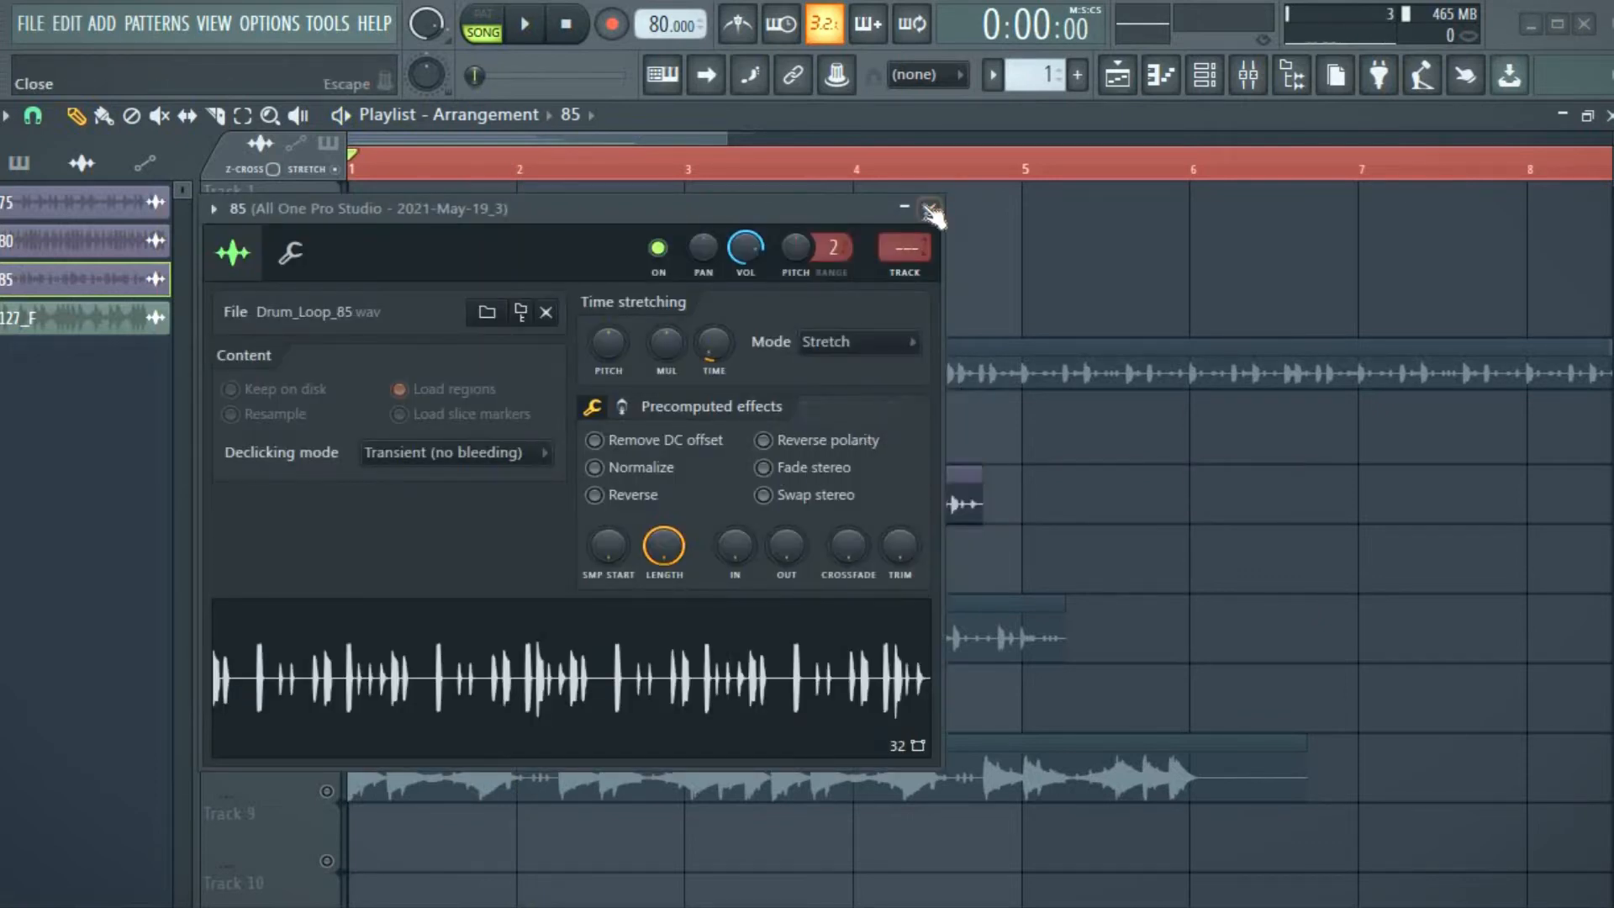
{"action": "left_click", "coordinate": [931, 210]}
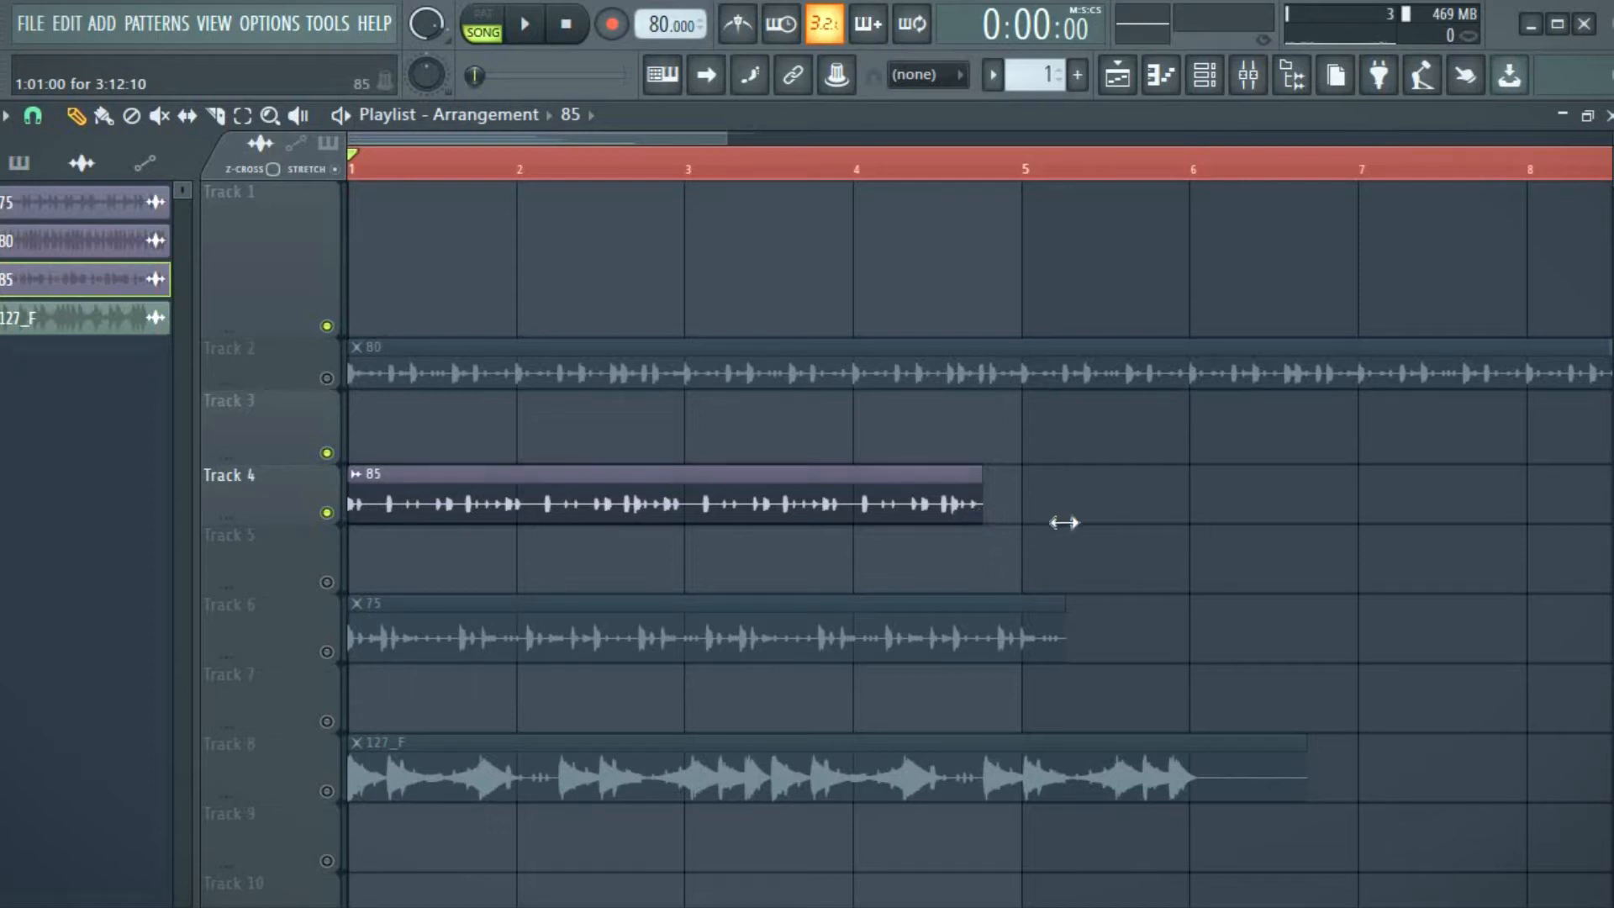
Stretch the 85 clip on Track 4 one bar longer in Stretch mode and listen to the result
{"action": "left_click_drag", "start_coordinate": [980, 505], "coordinate": [1152, 505]}
{"action": "key", "text": "space"}
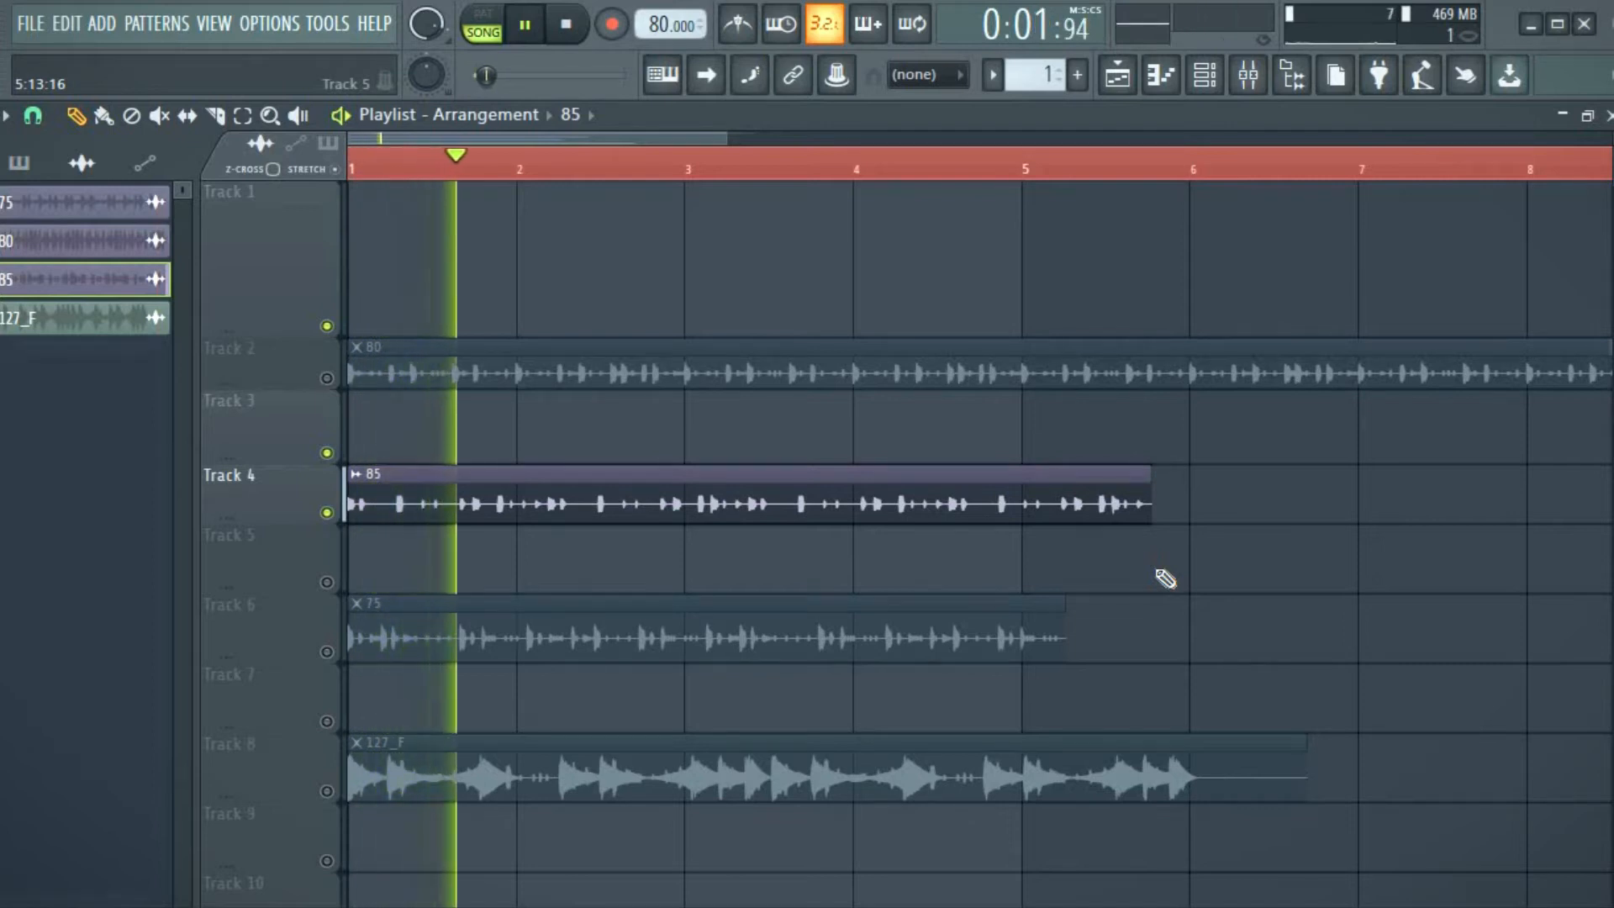
{"action": "key", "text": "space"}
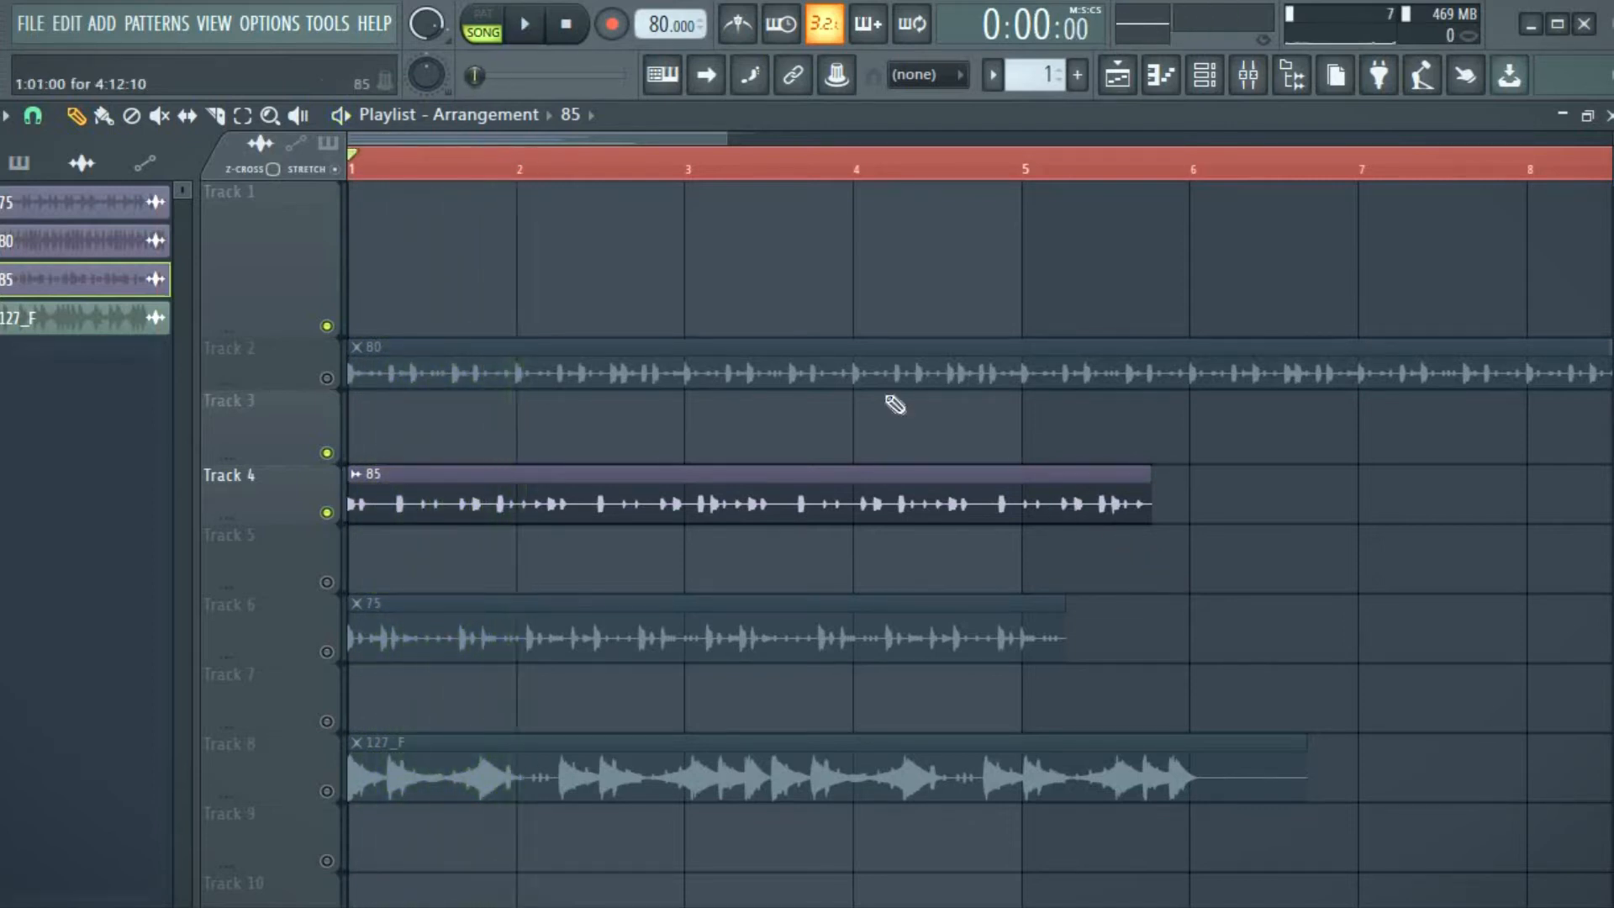
Set the playlist snap to 1/2 step and shorten the 85 clip on Track 4 to end near bar 5
{"action": "left_click", "coordinate": [33, 117]}
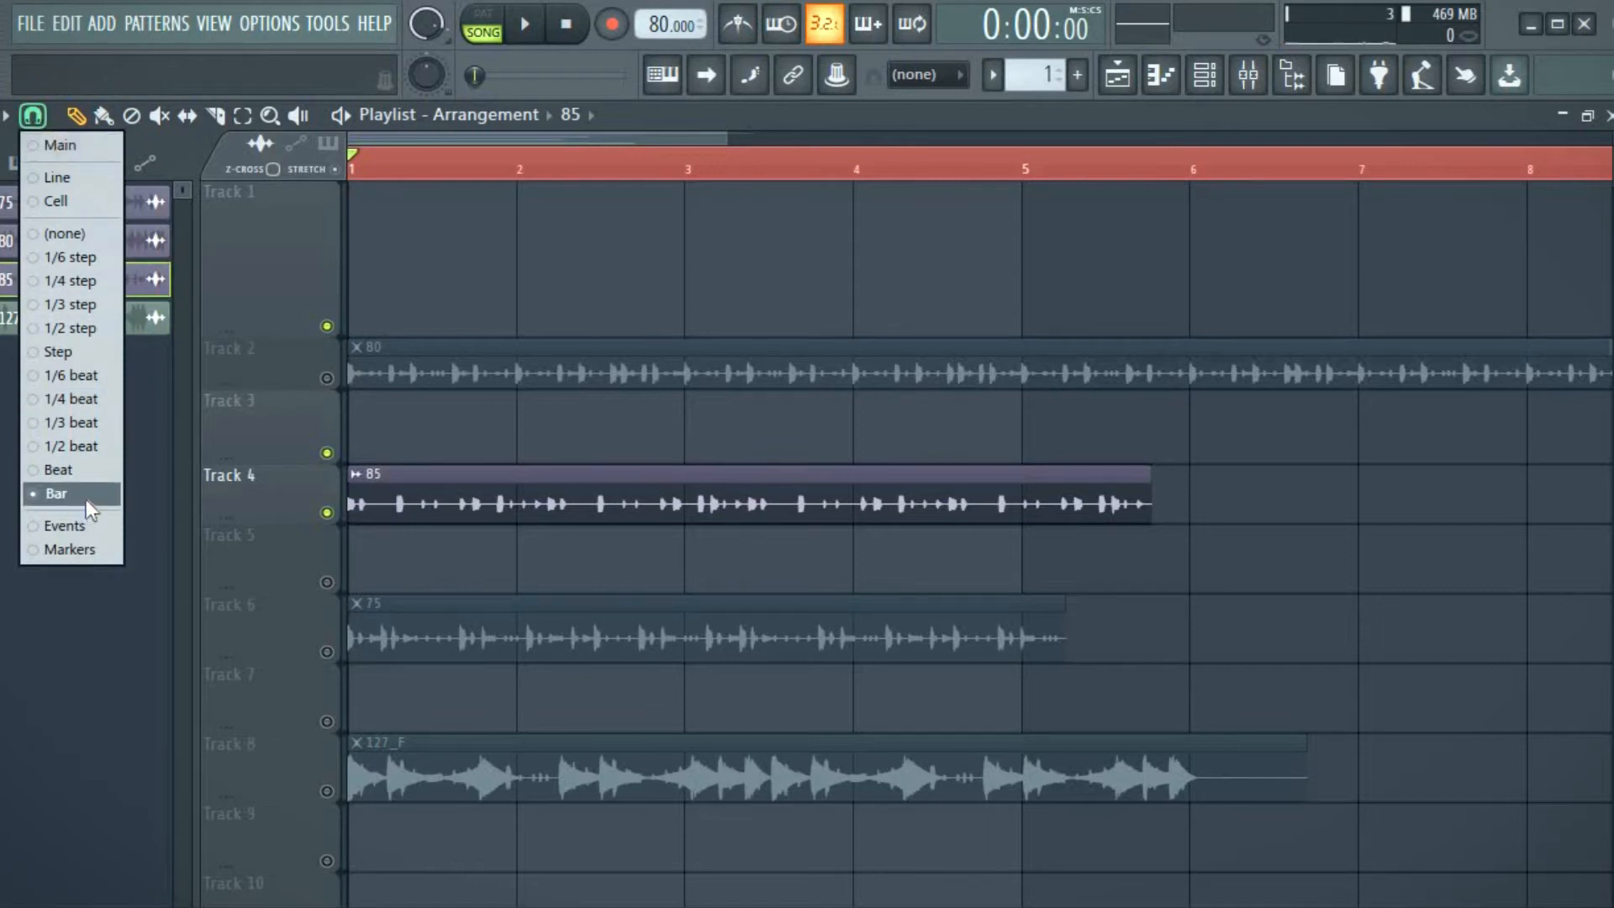
{"action": "left_click", "coordinate": [89, 328]}
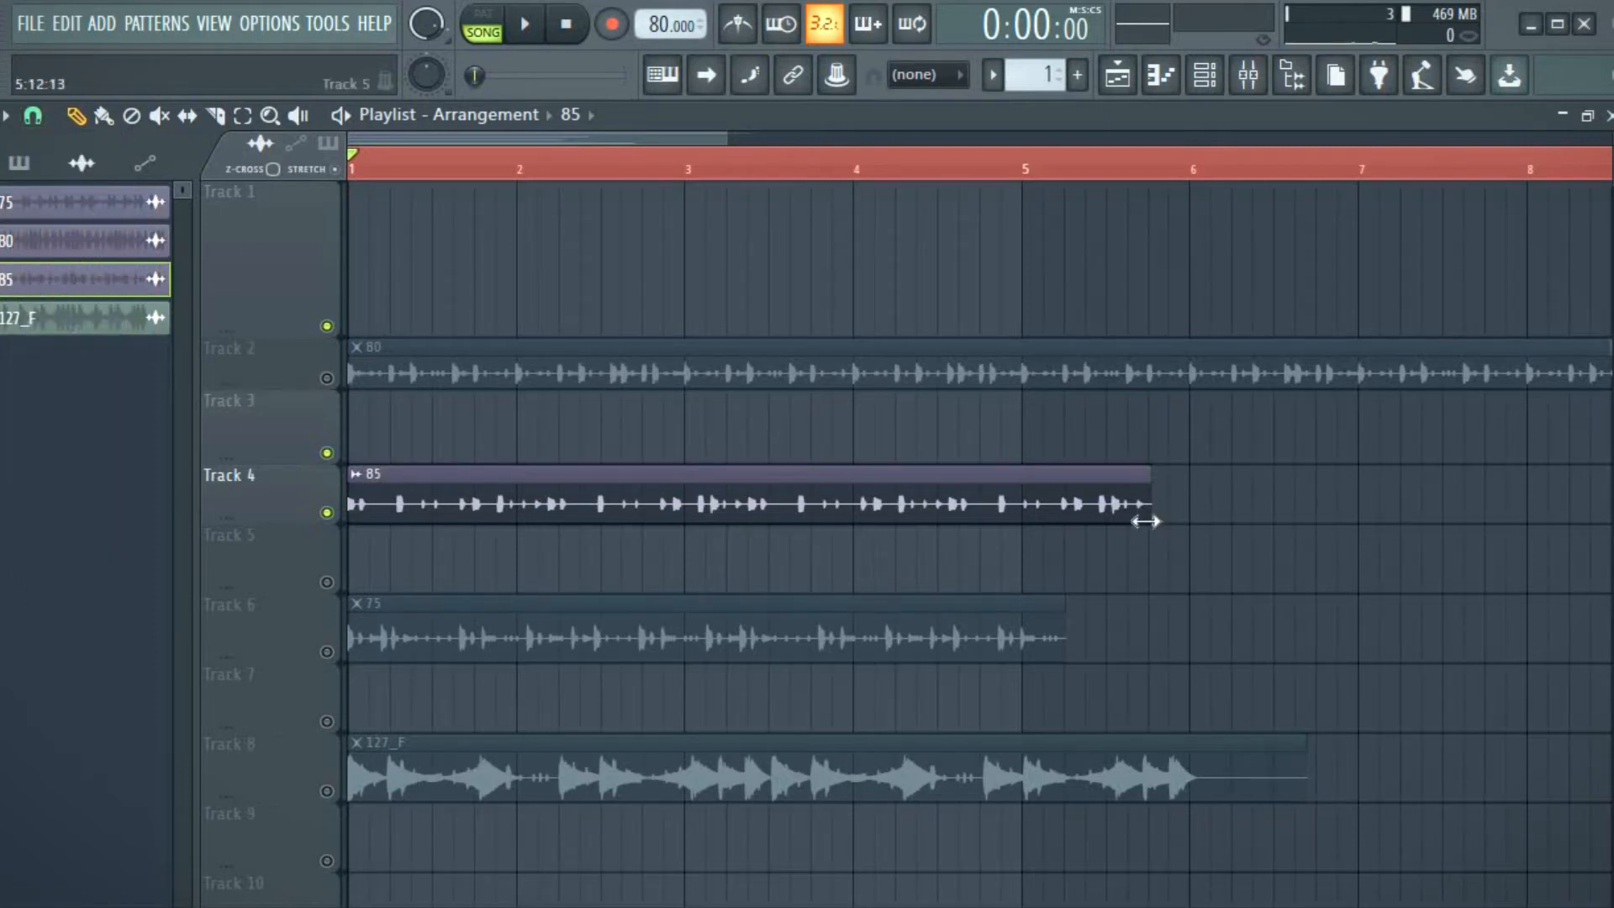
{"action": "left_click_drag", "start_coordinate": [1145, 523], "coordinate": [1023, 535]}
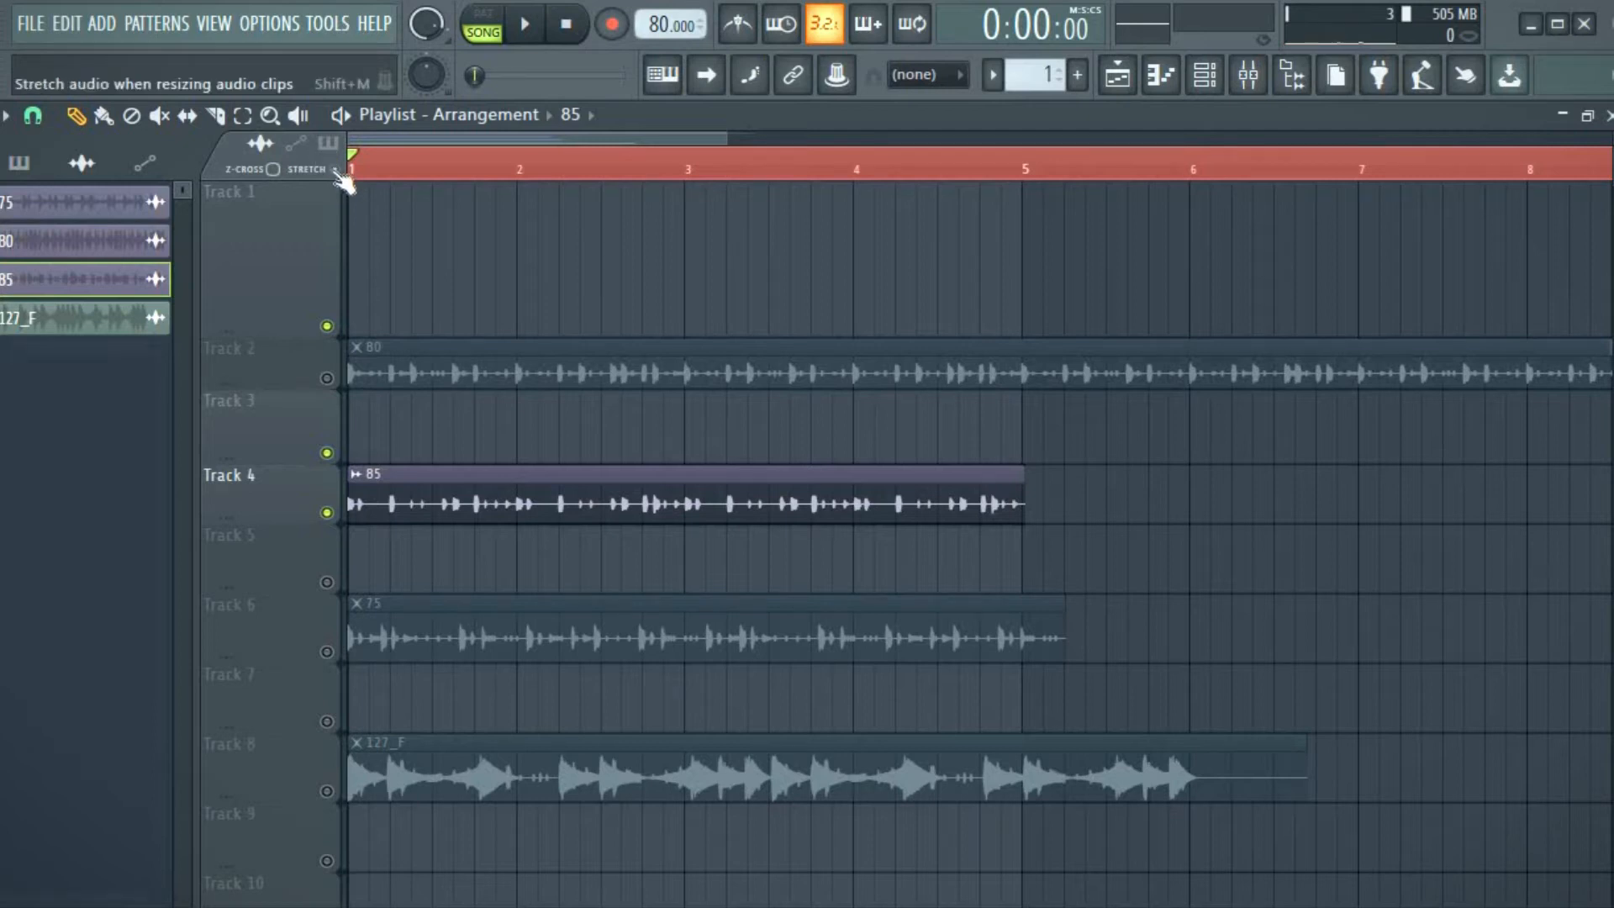
Try shortening the 85 clip to less than one bar and undo the change
{"action": "left_click_drag", "start_coordinate": [1015, 502], "coordinate": [476, 557]}
{"action": "key", "text": "ctrl+z"}
{"action": "key", "text": "ctrl+z"}
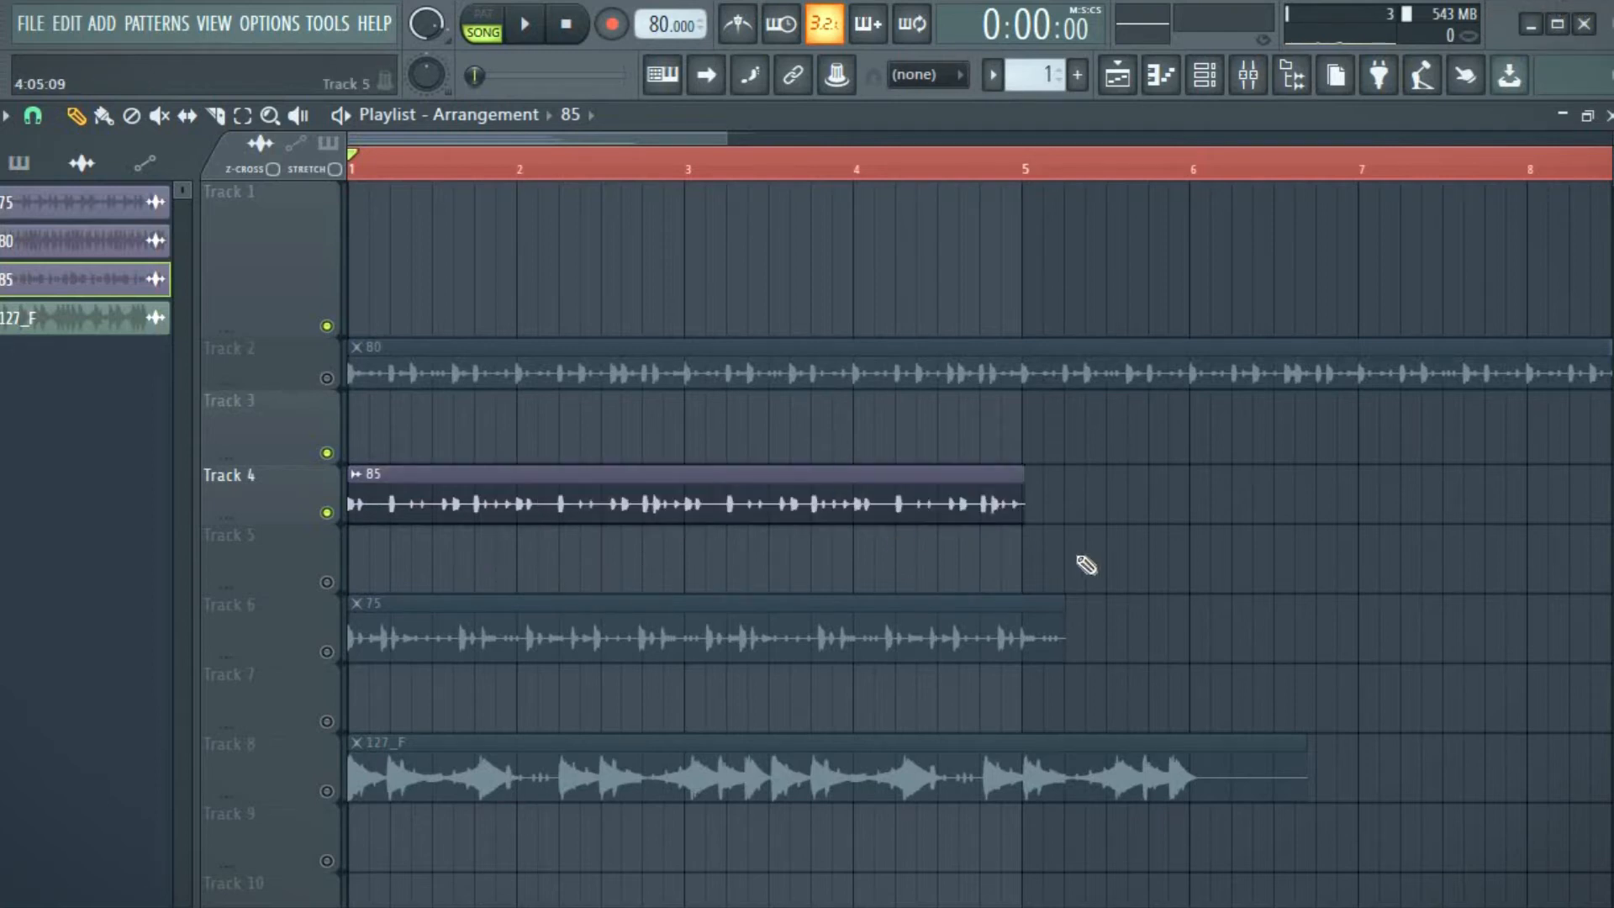
Turn on the metronome and examine how the hits of the 85 clip line up with the bar lines
{"action": "mouse_move", "coordinate": [1022, 496]}
{"action": "left_mouse_down"}
{"action": "mouse_move", "coordinate": [1085, 501]}
{"action": "mouse_move", "coordinate": [1009, 508]}
{"action": "mouse_move", "coordinate": [1023, 509]}
{"action": "left_mouse_up"}
{"action": "left_click_drag", "start_coordinate": [719, 138], "coordinate": [548, 198]}
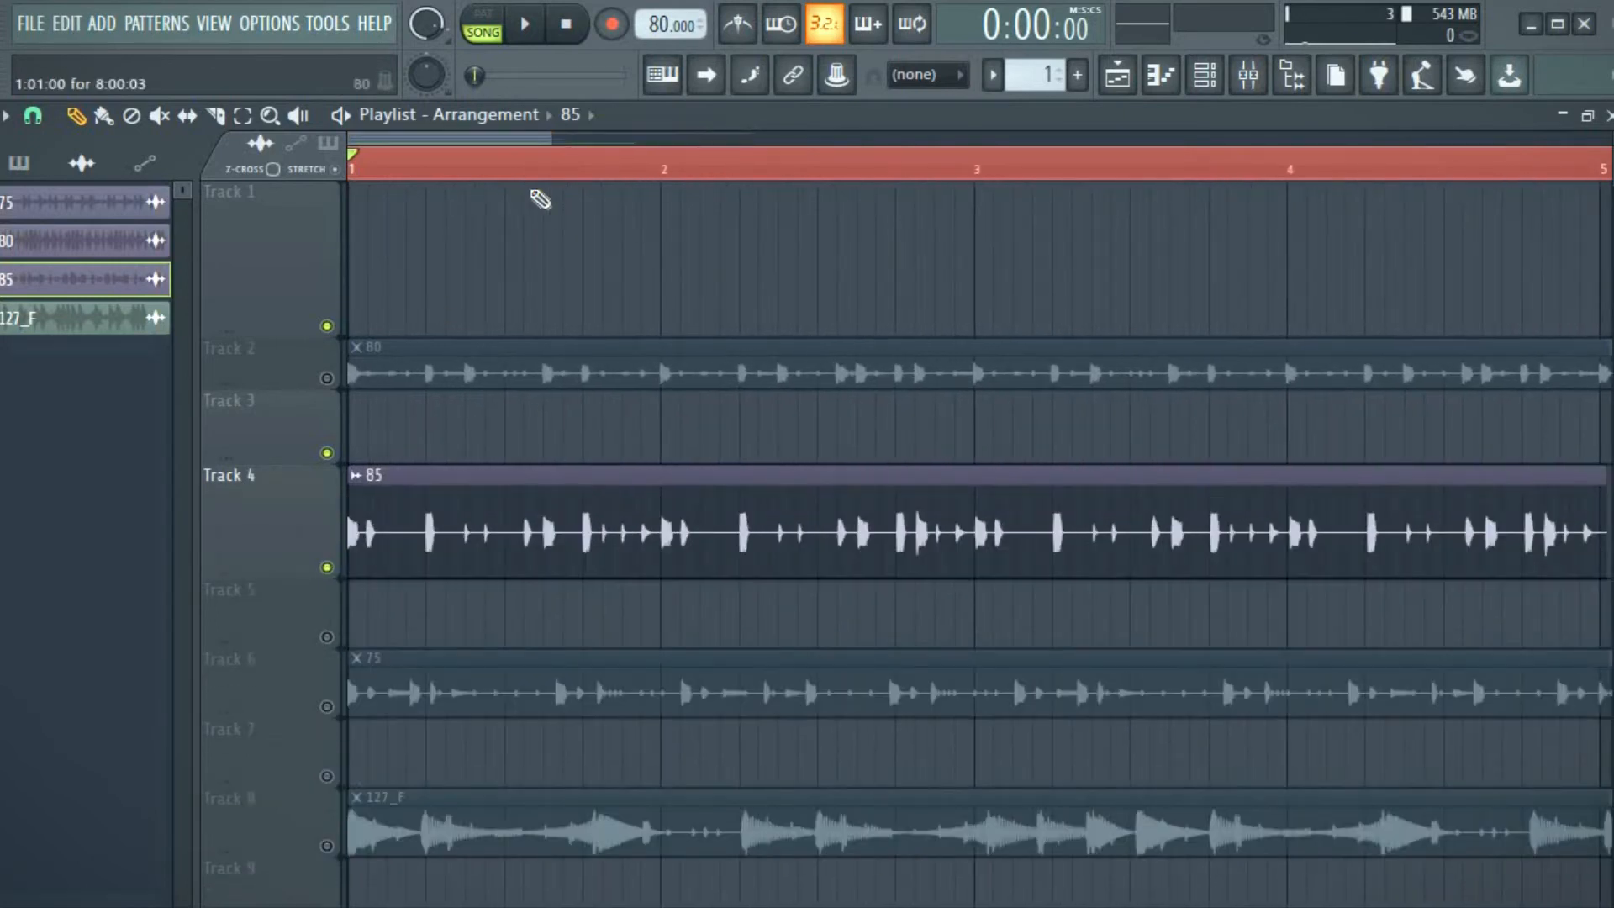
{"action": "left_click_drag", "start_coordinate": [548, 139], "coordinate": [648, 210]}
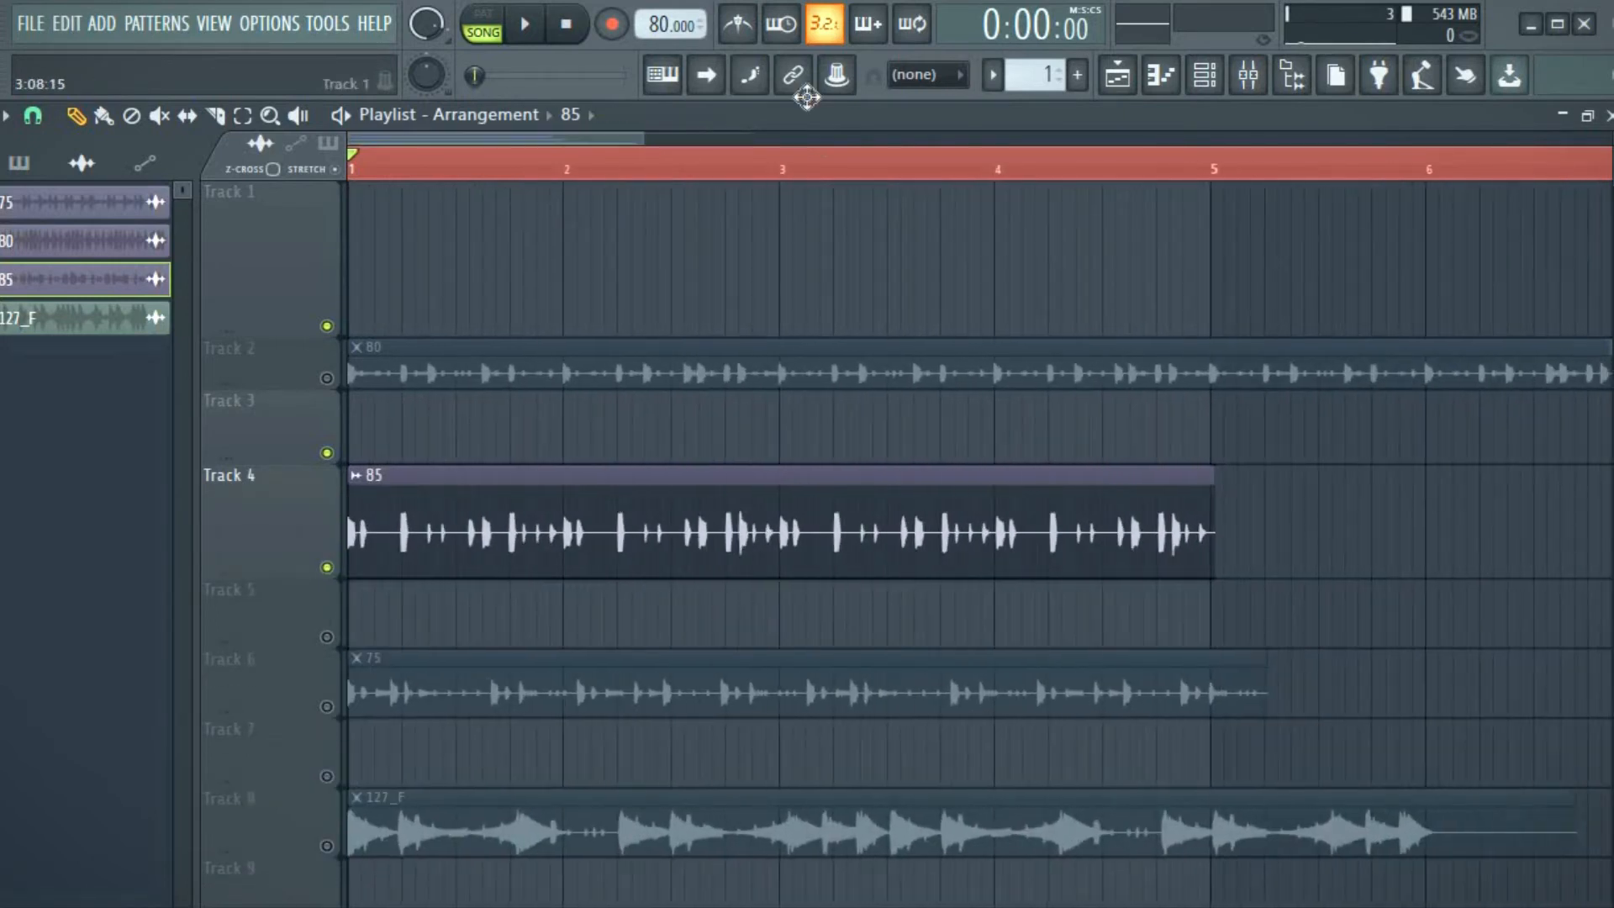
{"action": "left_click", "coordinate": [749, 24]}
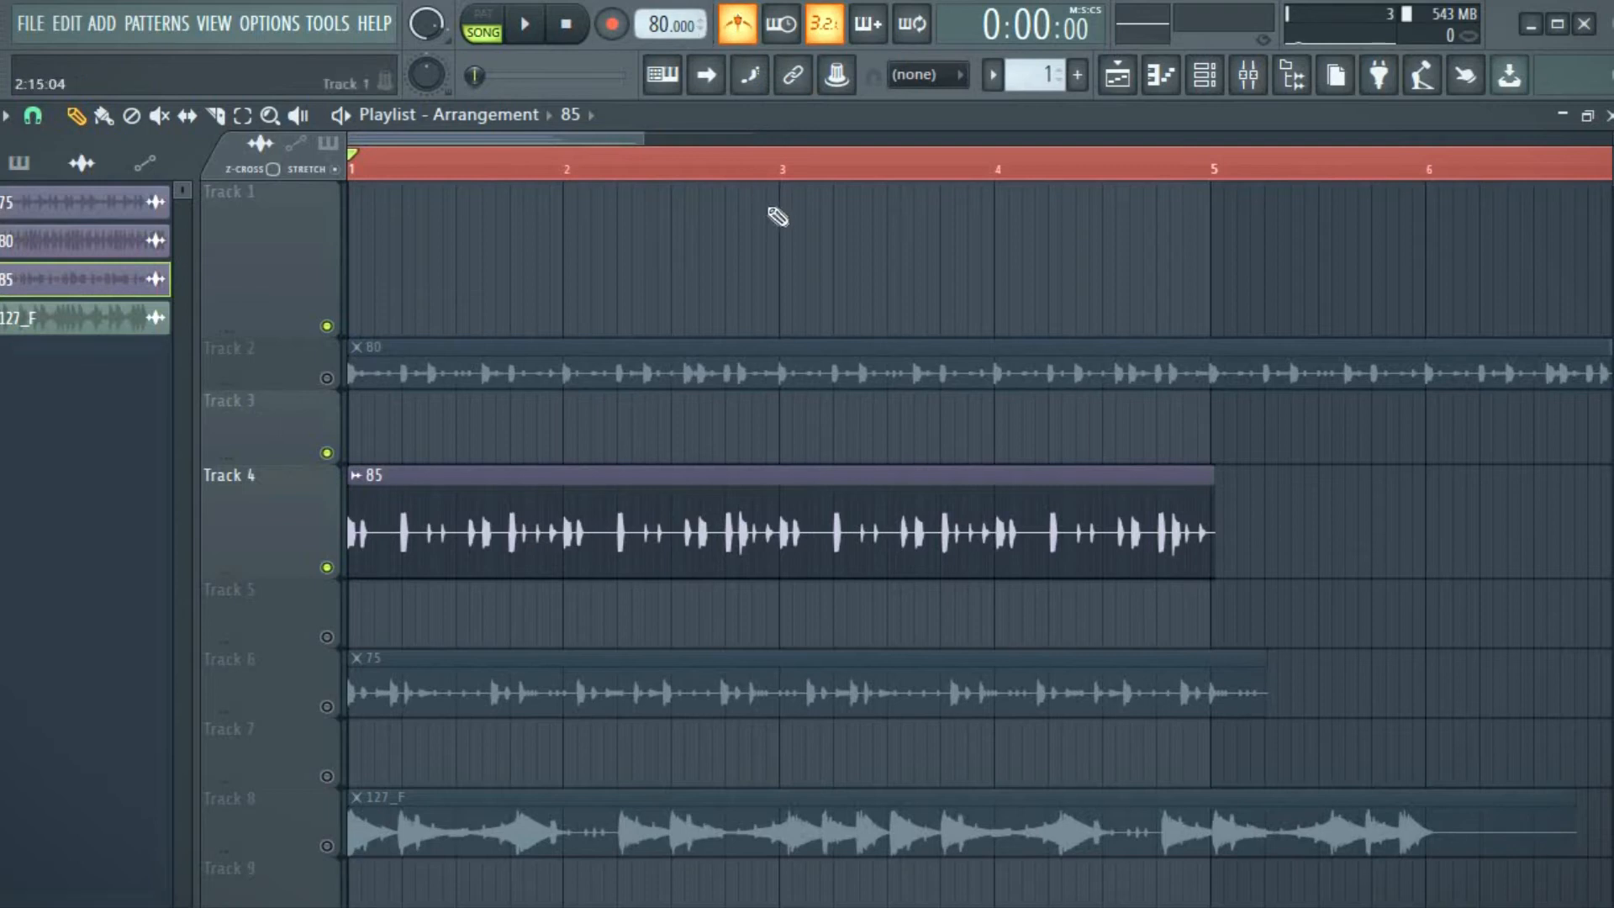
{"action": "left_click_drag", "start_coordinate": [635, 145], "coordinate": [470, 220]}
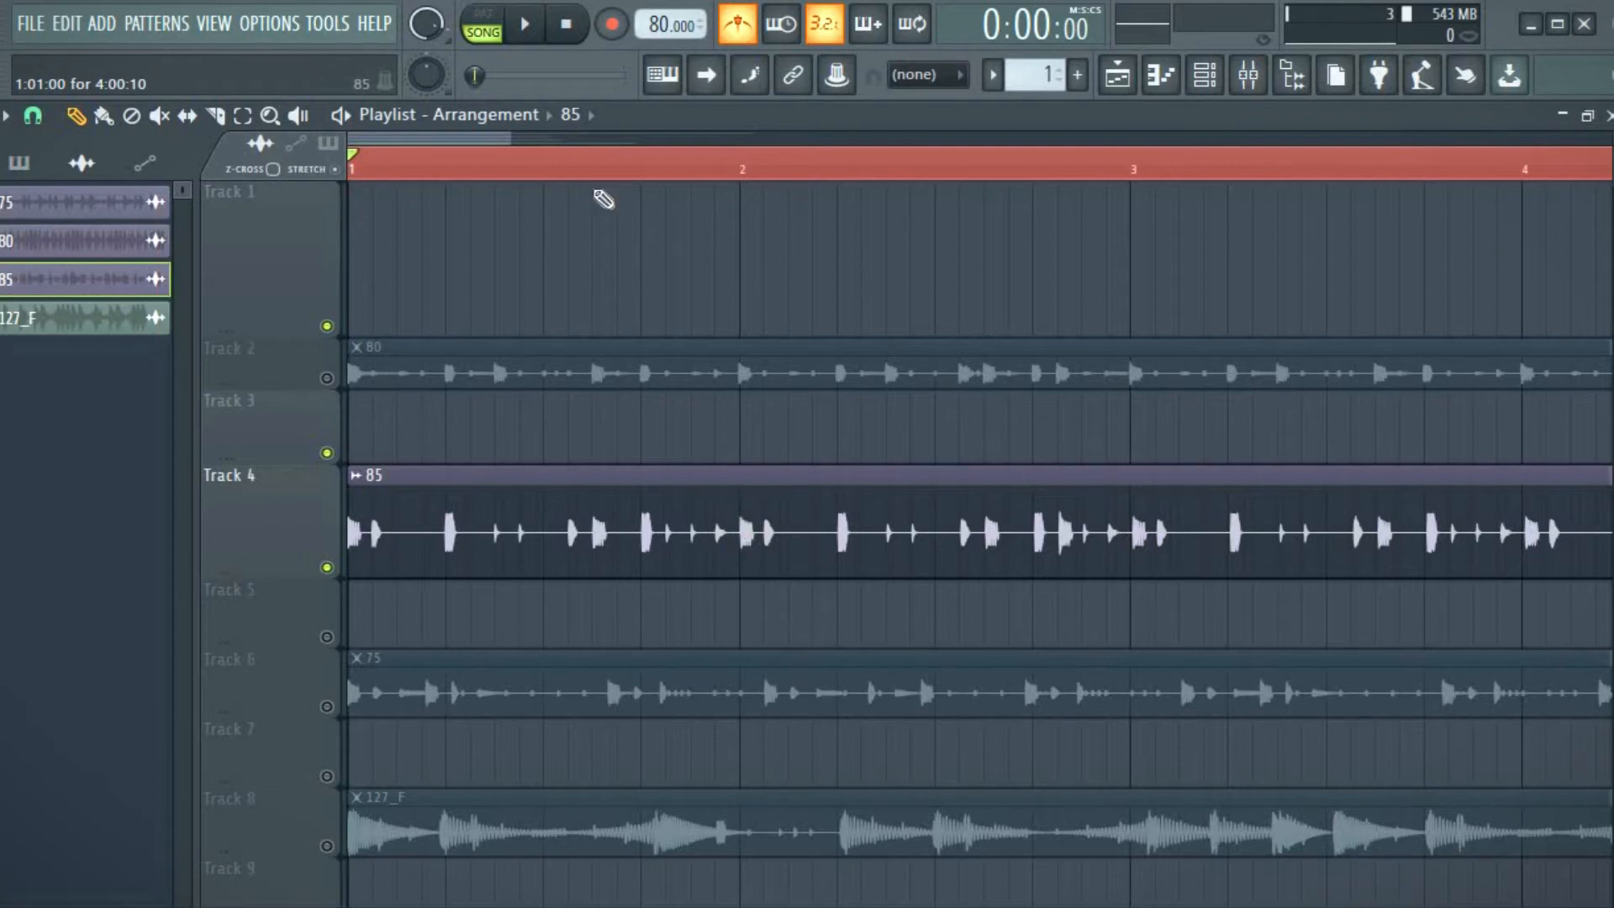
{"action": "left_click_drag", "start_coordinate": [499, 145], "coordinate": [551, 152]}
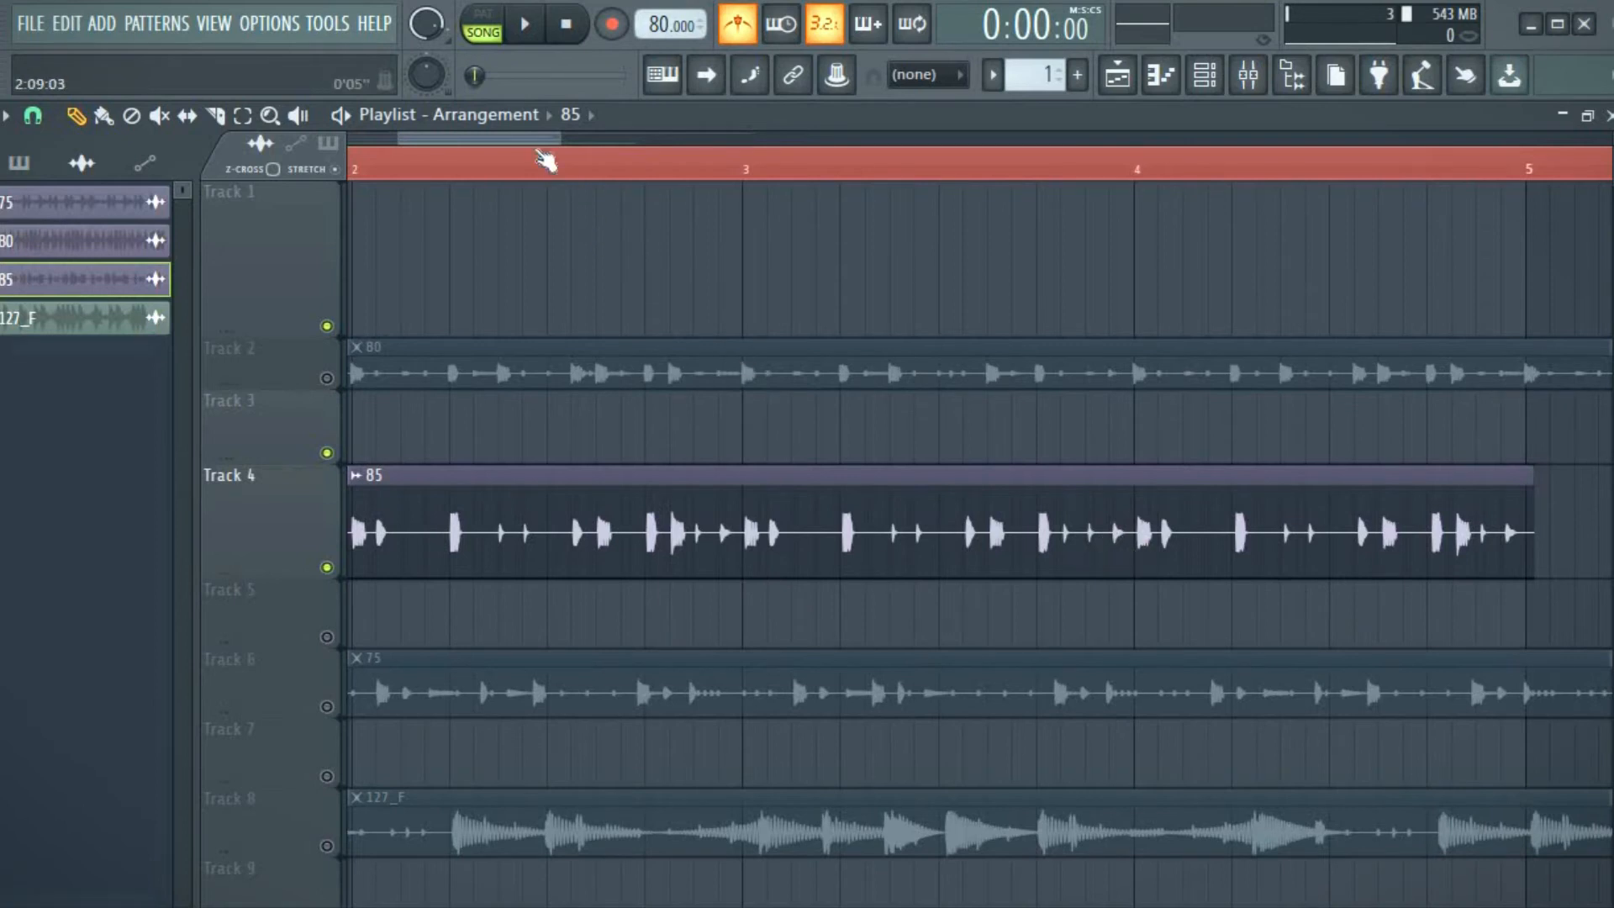
{"action": "left_click_drag", "start_coordinate": [514, 147], "coordinate": [476, 173]}
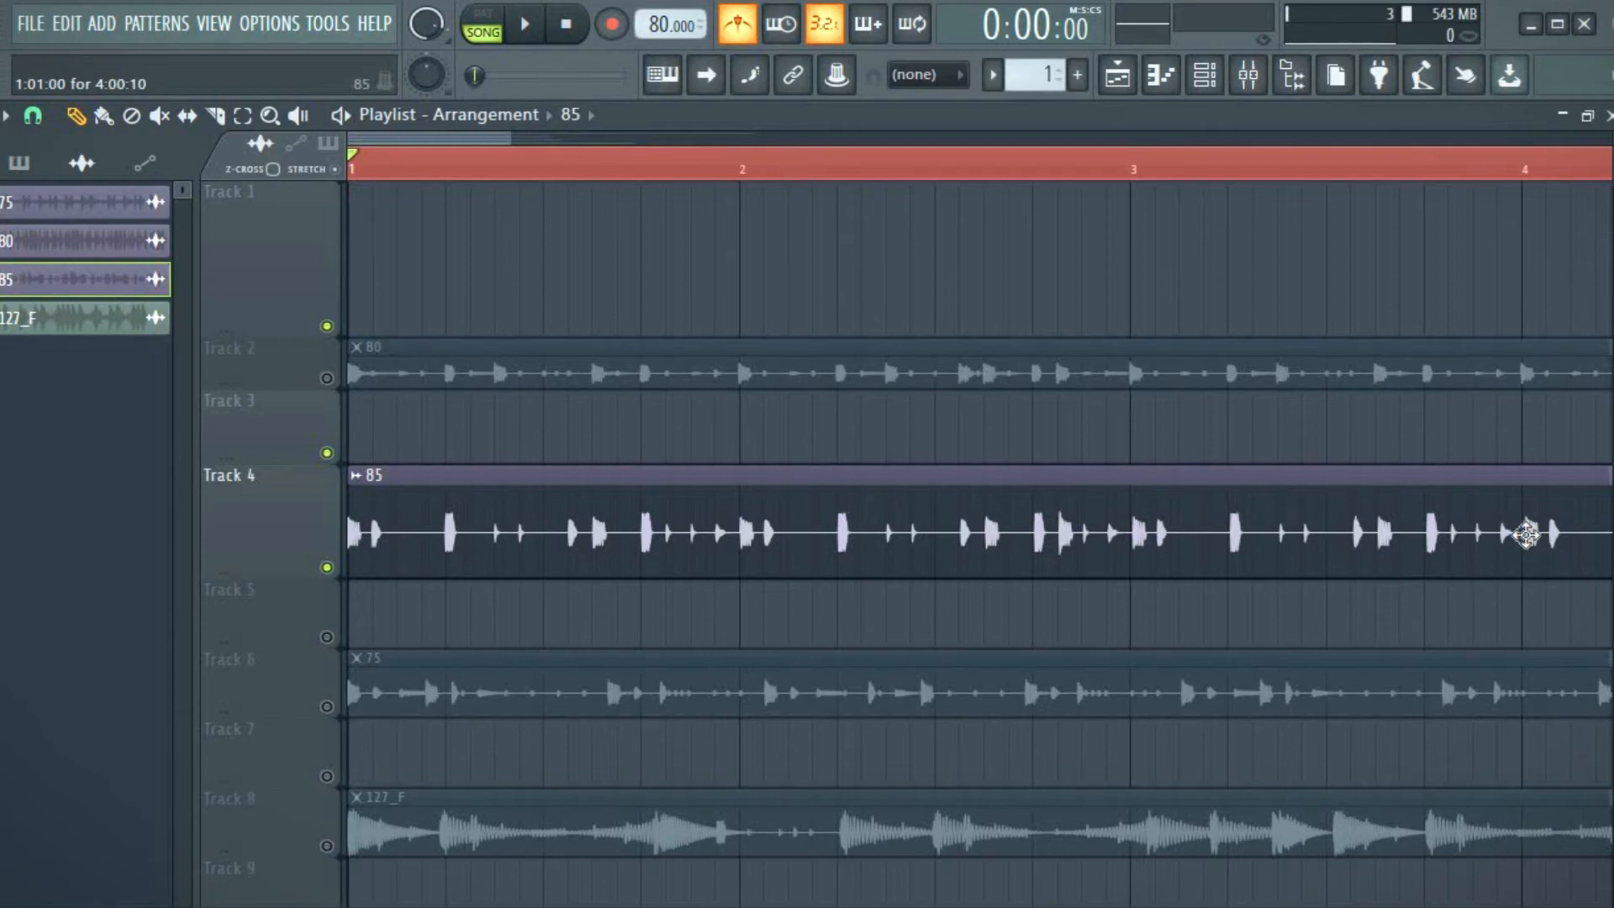
Set the playlist snap to (none) and stretch the 85 clip's end exactly onto the start of bar 5
{"action": "left_click_drag", "start_coordinate": [540, 135], "coordinate": [600, 144]}
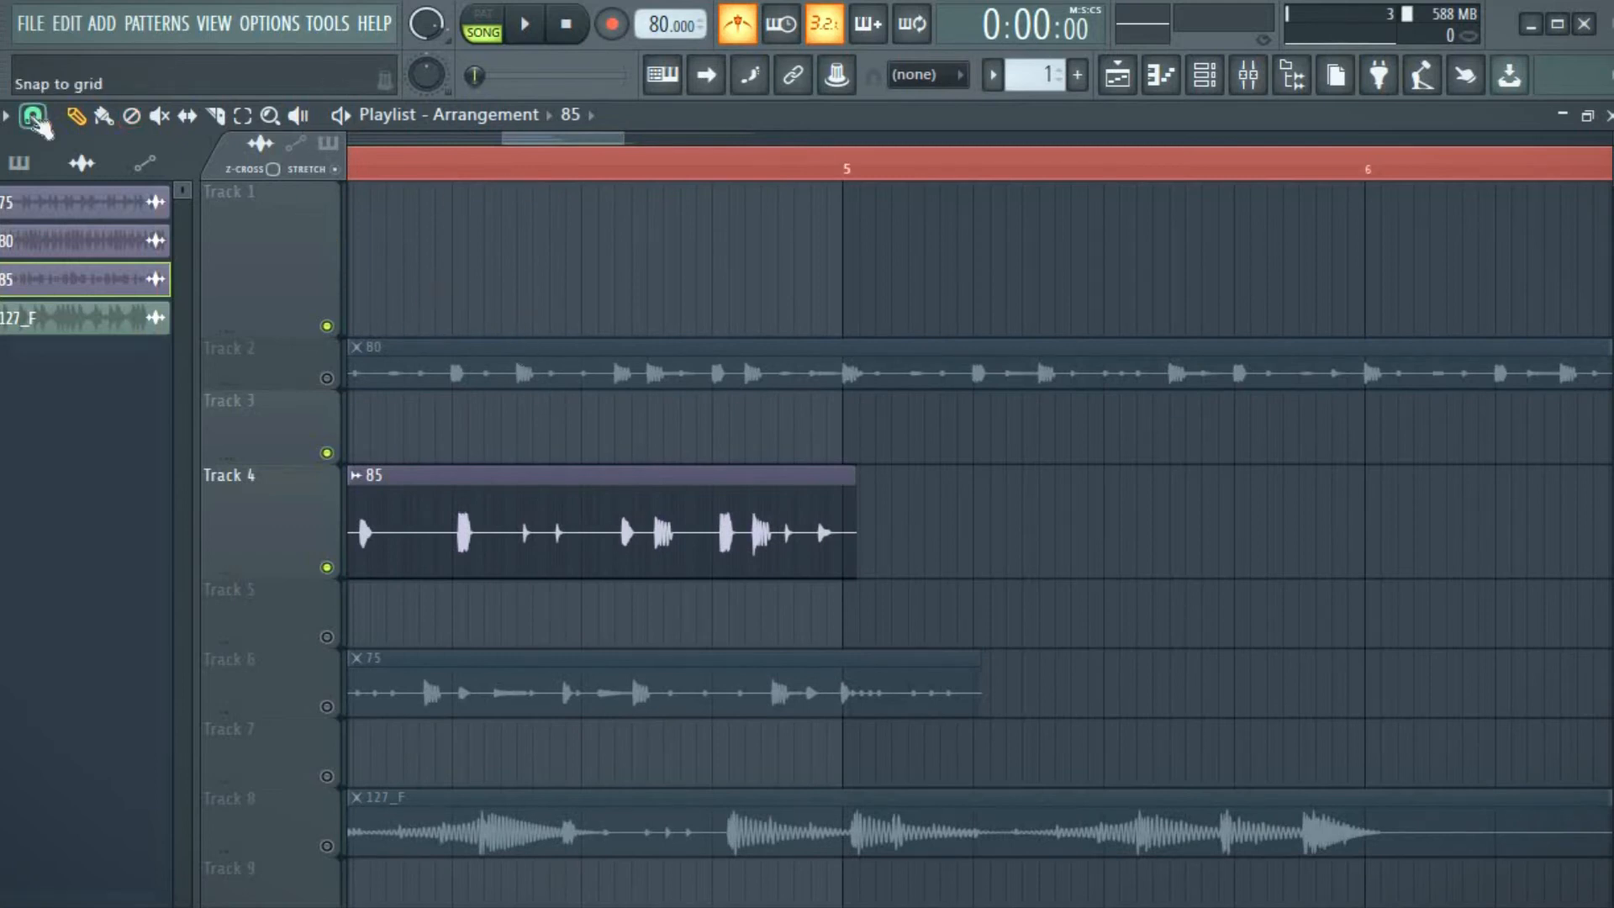
{"action": "left_click", "coordinate": [33, 116]}
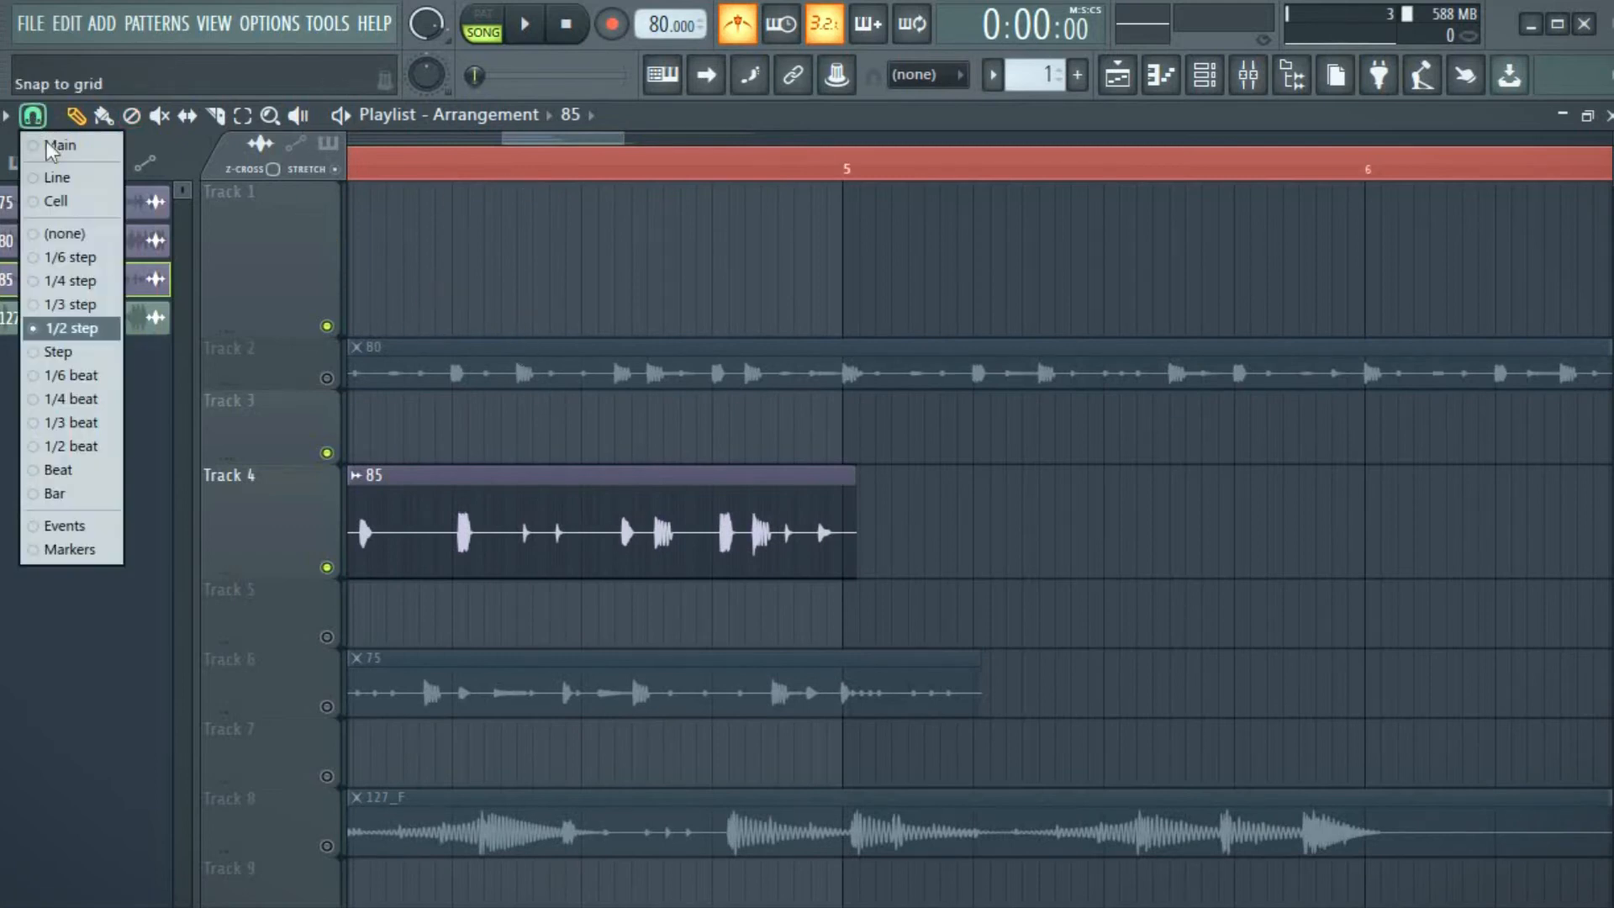
{"action": "left_click", "coordinate": [84, 240]}
{"action": "left_click_drag", "start_coordinate": [854, 558], "coordinate": [840, 566]}
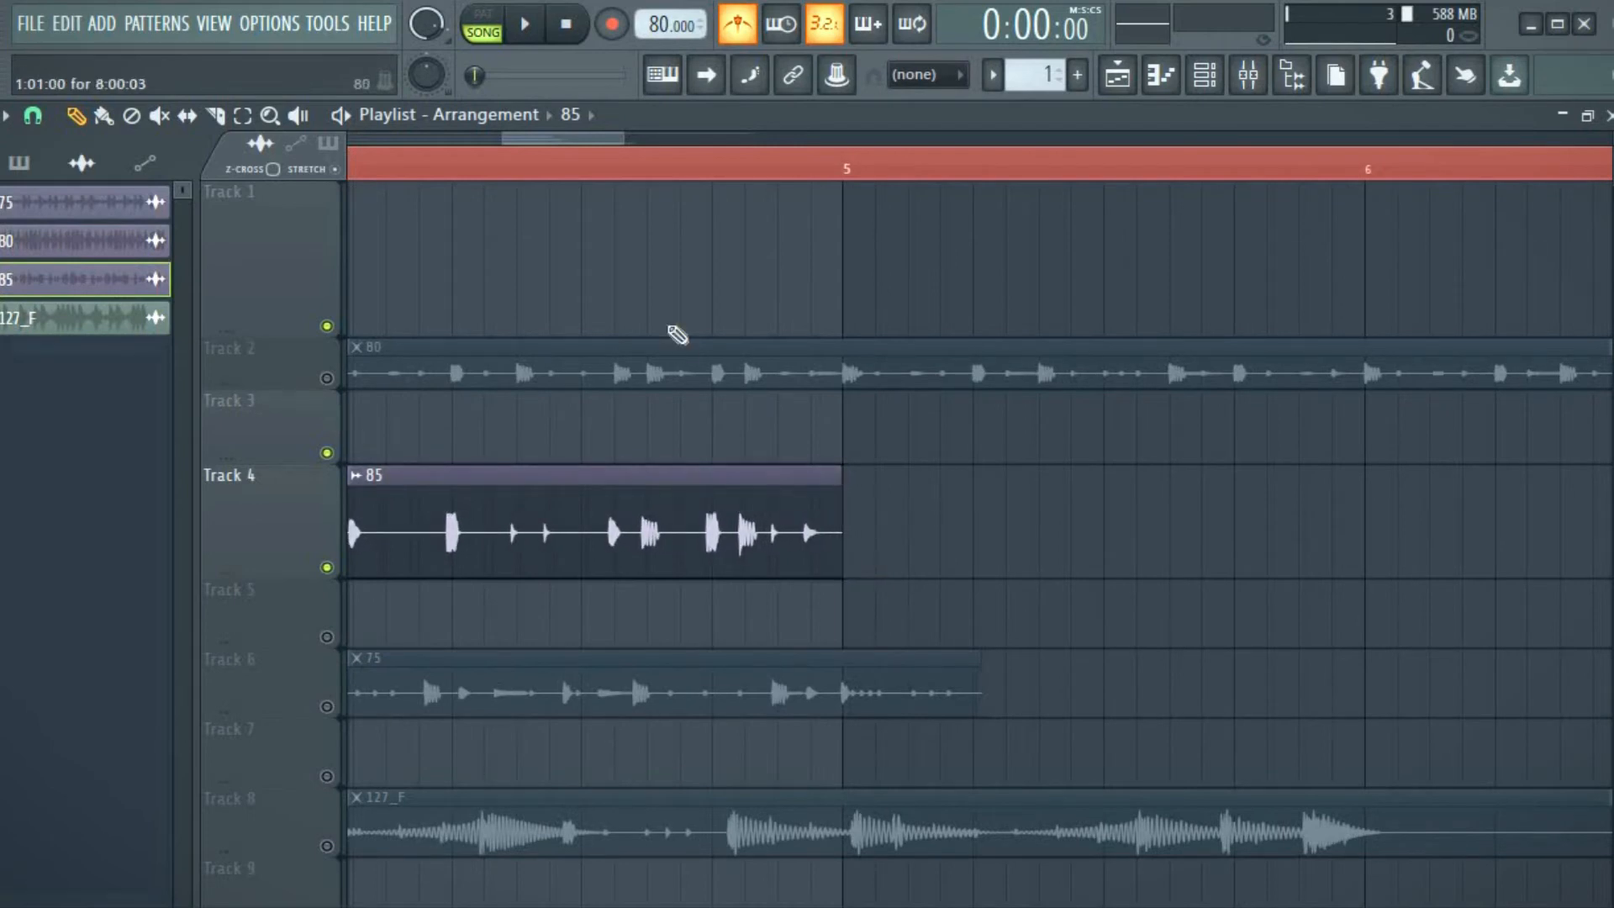
{"action": "left_click_drag", "start_coordinate": [591, 159], "coordinate": [557, 170]}
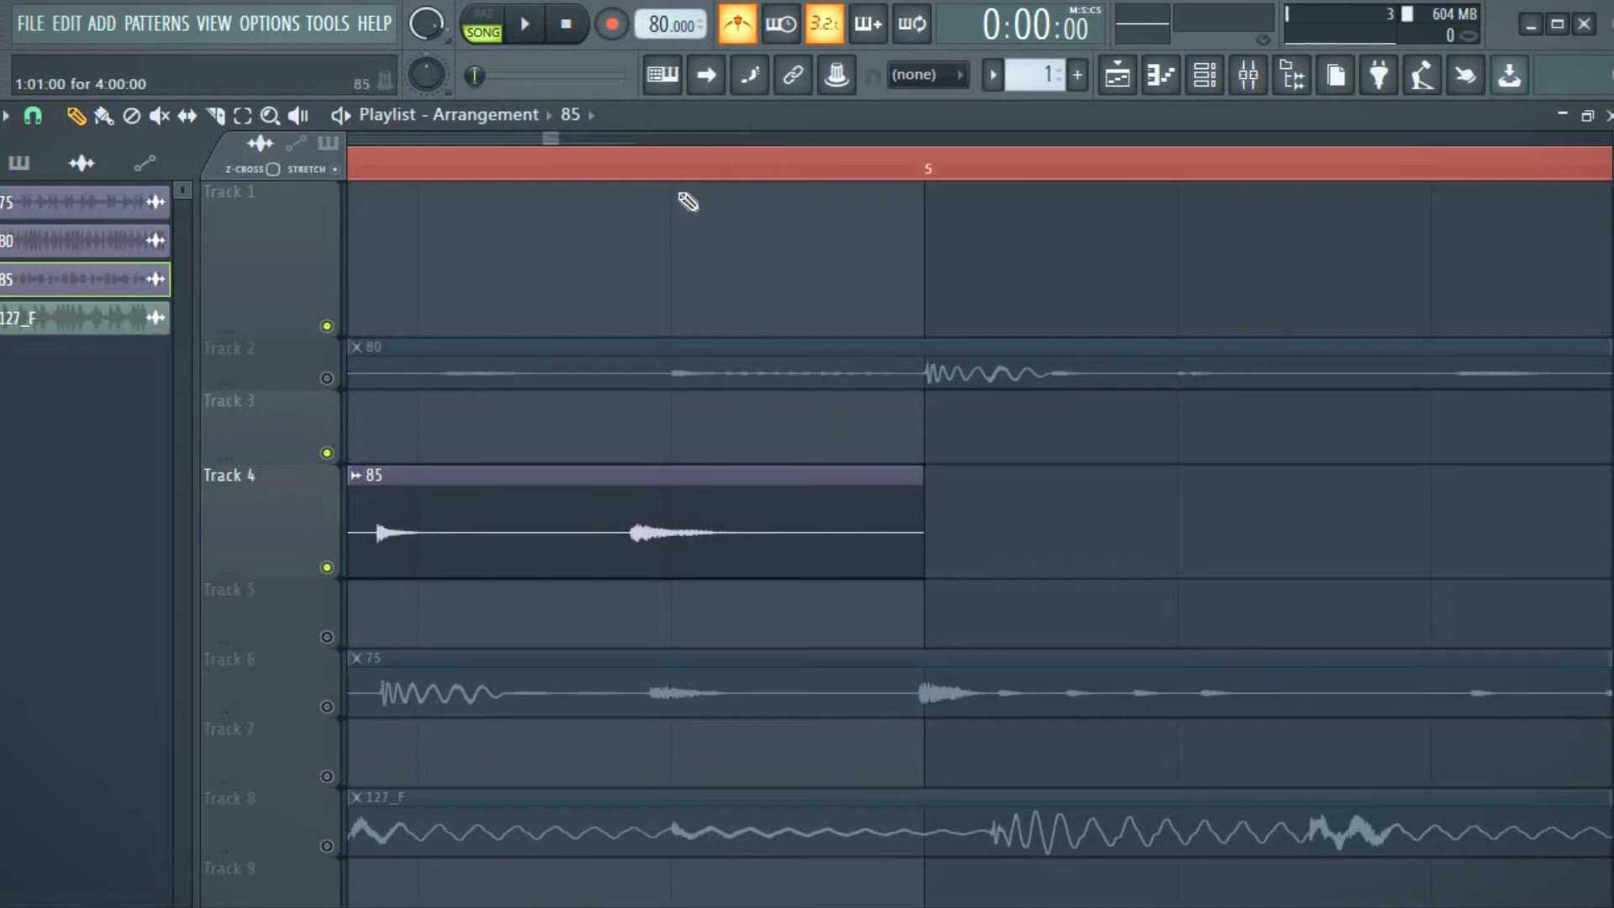
Listen to the 85 clip from the start against the metronome
{"action": "left_click_drag", "start_coordinate": [550, 138], "coordinate": [395, 171]}
{"action": "key", "text": "space"}
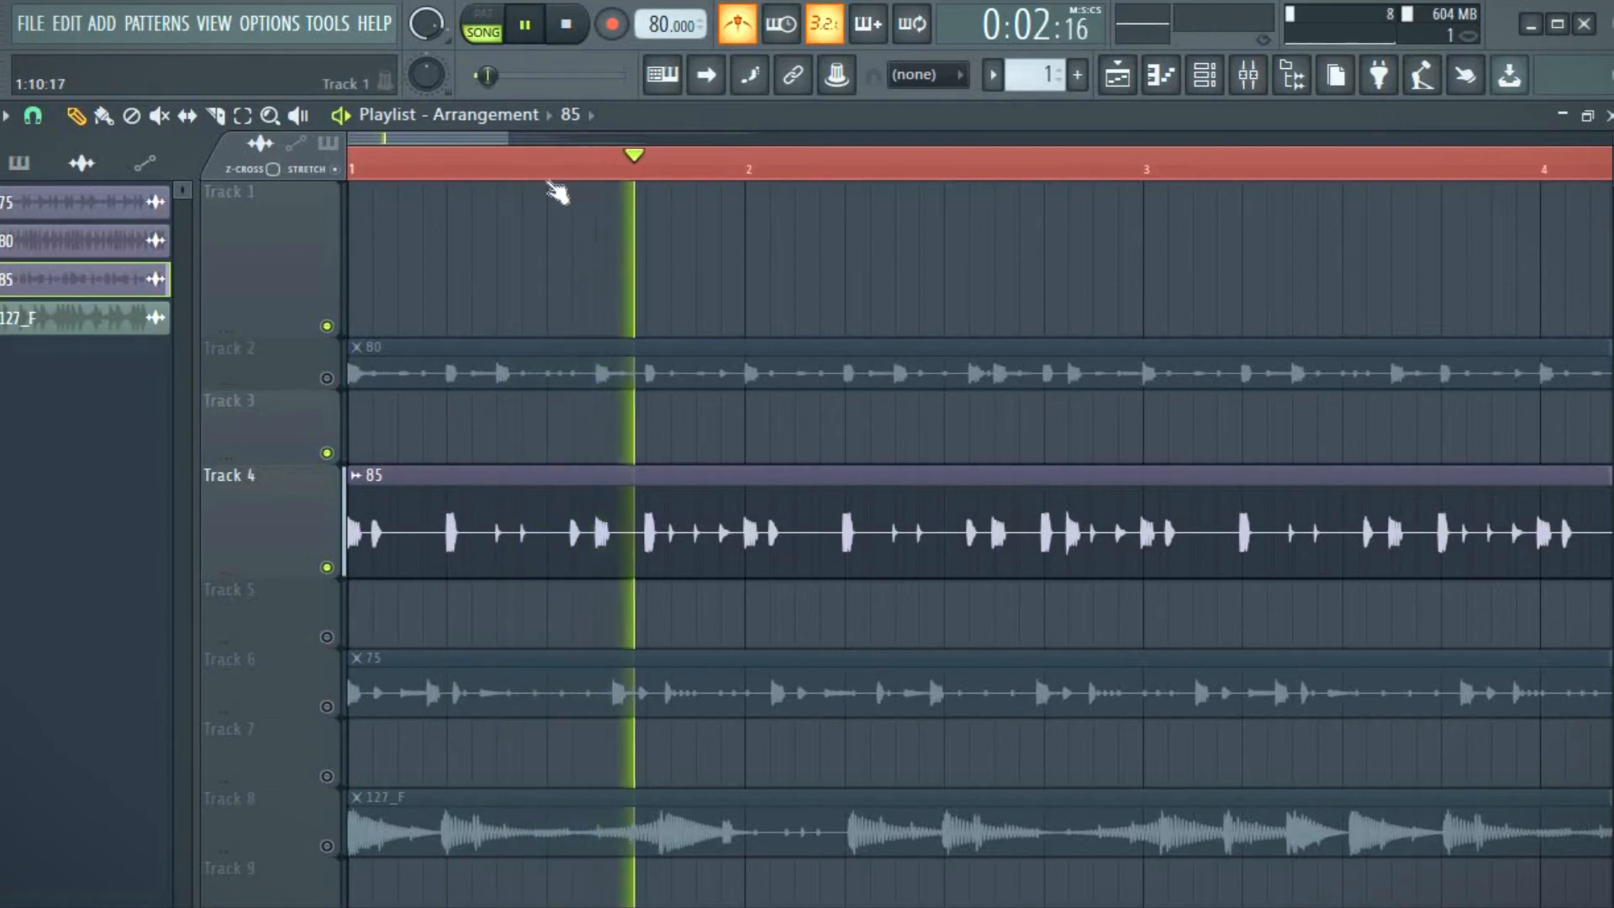
{"action": "left_click_drag", "start_coordinate": [497, 138], "coordinate": [508, 138]}
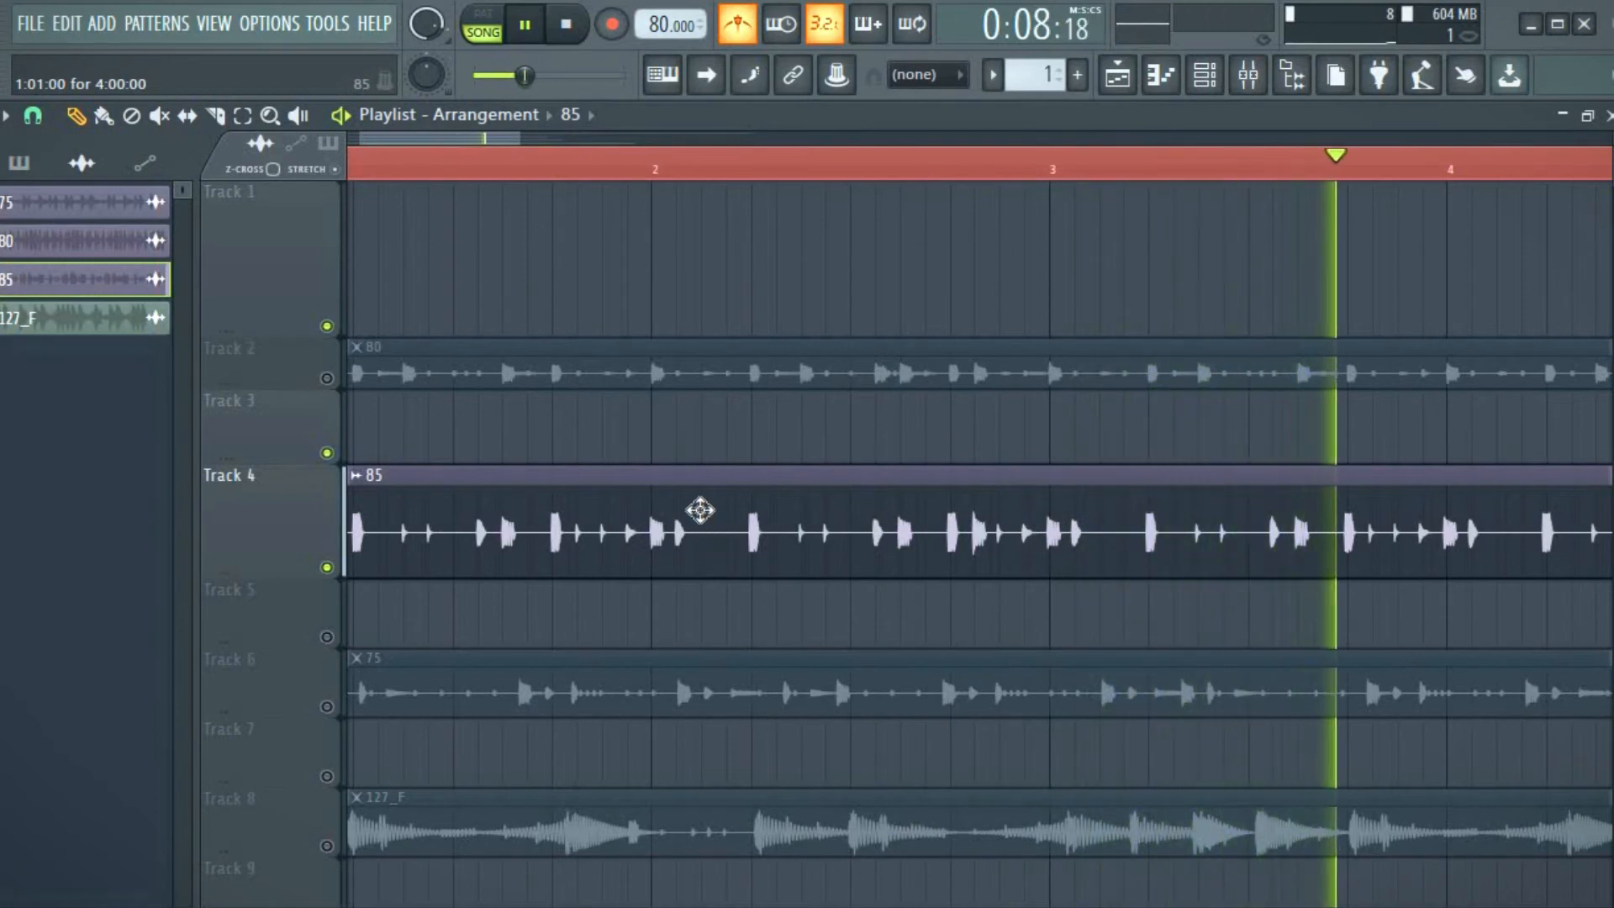
{"action": "key", "text": "space"}
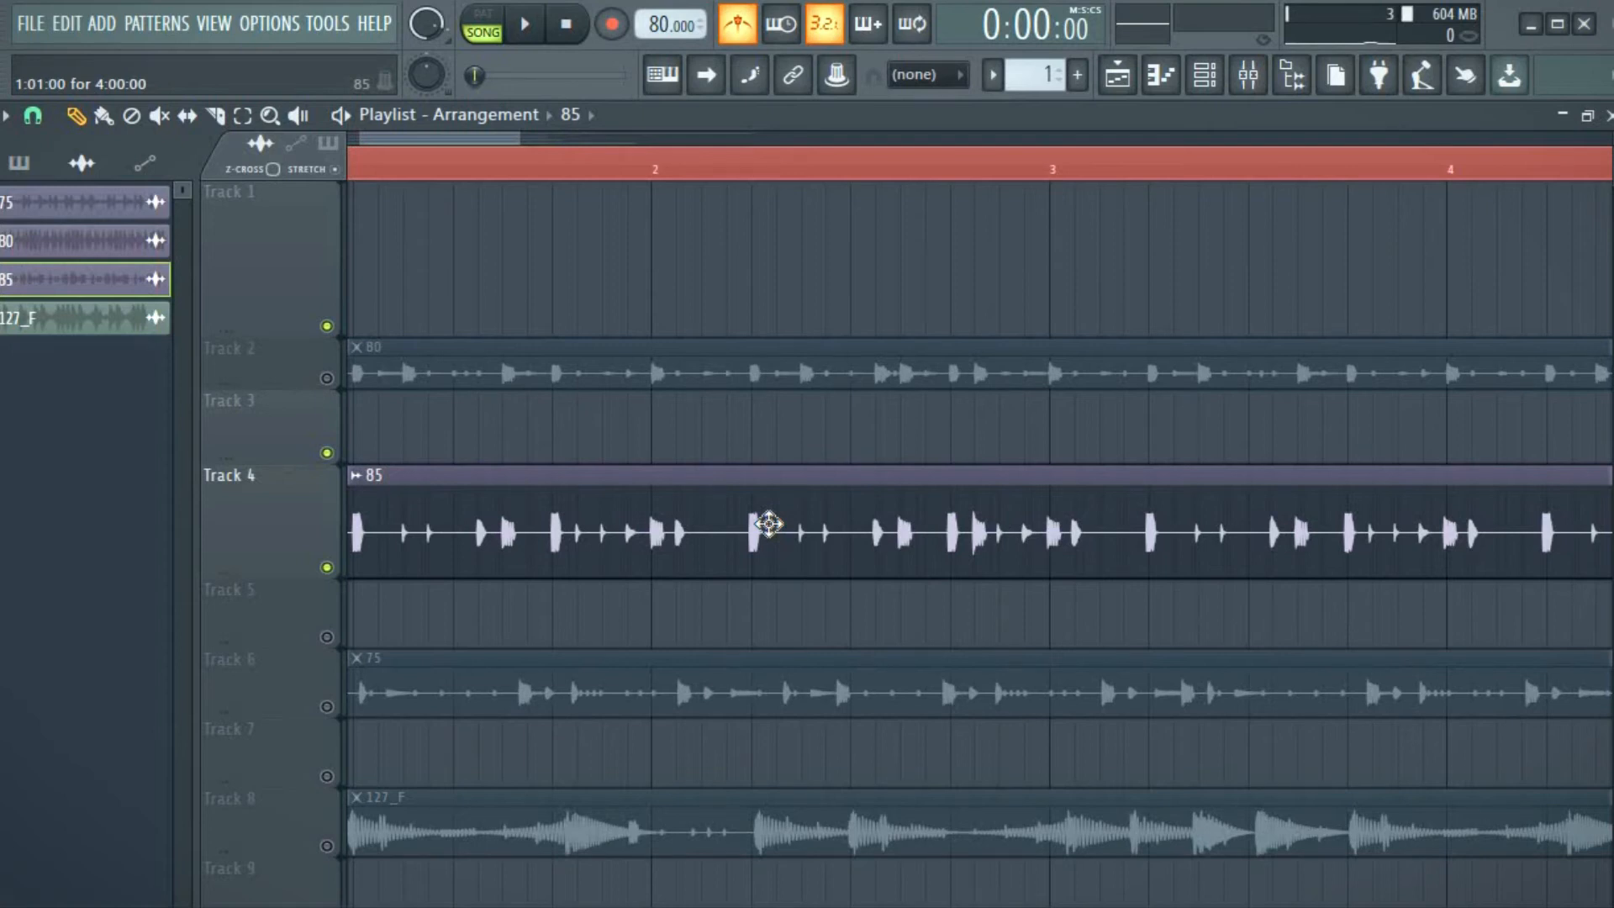
{"action": "double_click", "coordinate": [786, 532]}
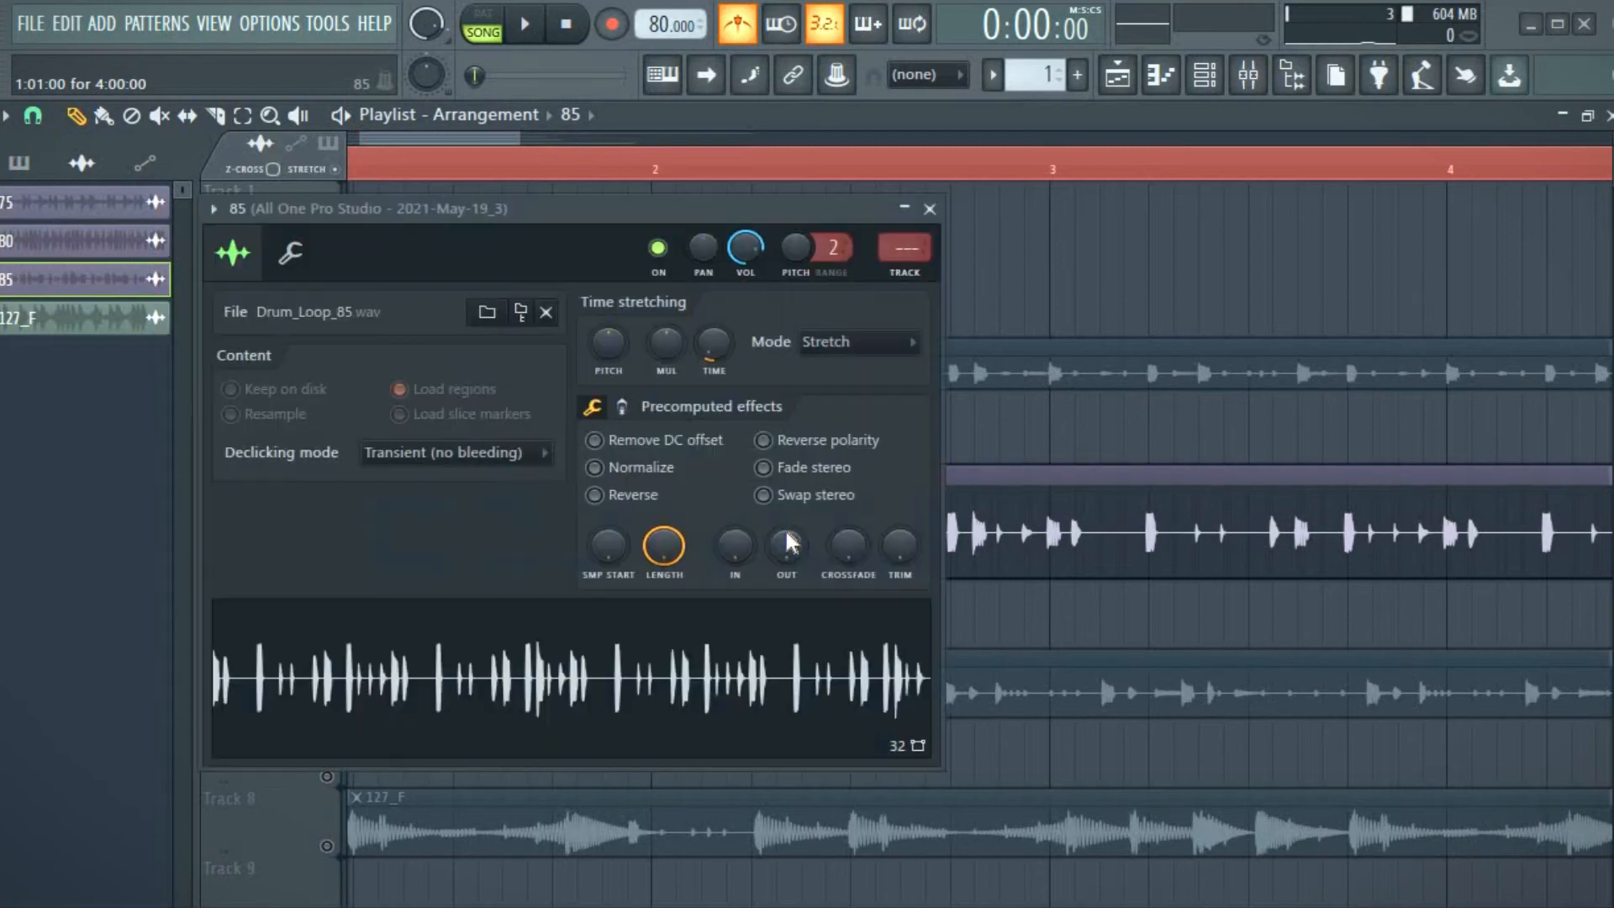
{"action": "left_click", "coordinate": [930, 209]}
{"action": "double_click", "coordinate": [908, 528]}
{"action": "left_click", "coordinate": [930, 209]}
Route the 85 channel to mixer insert 5
{"action": "left_click", "coordinate": [1220, 83]}
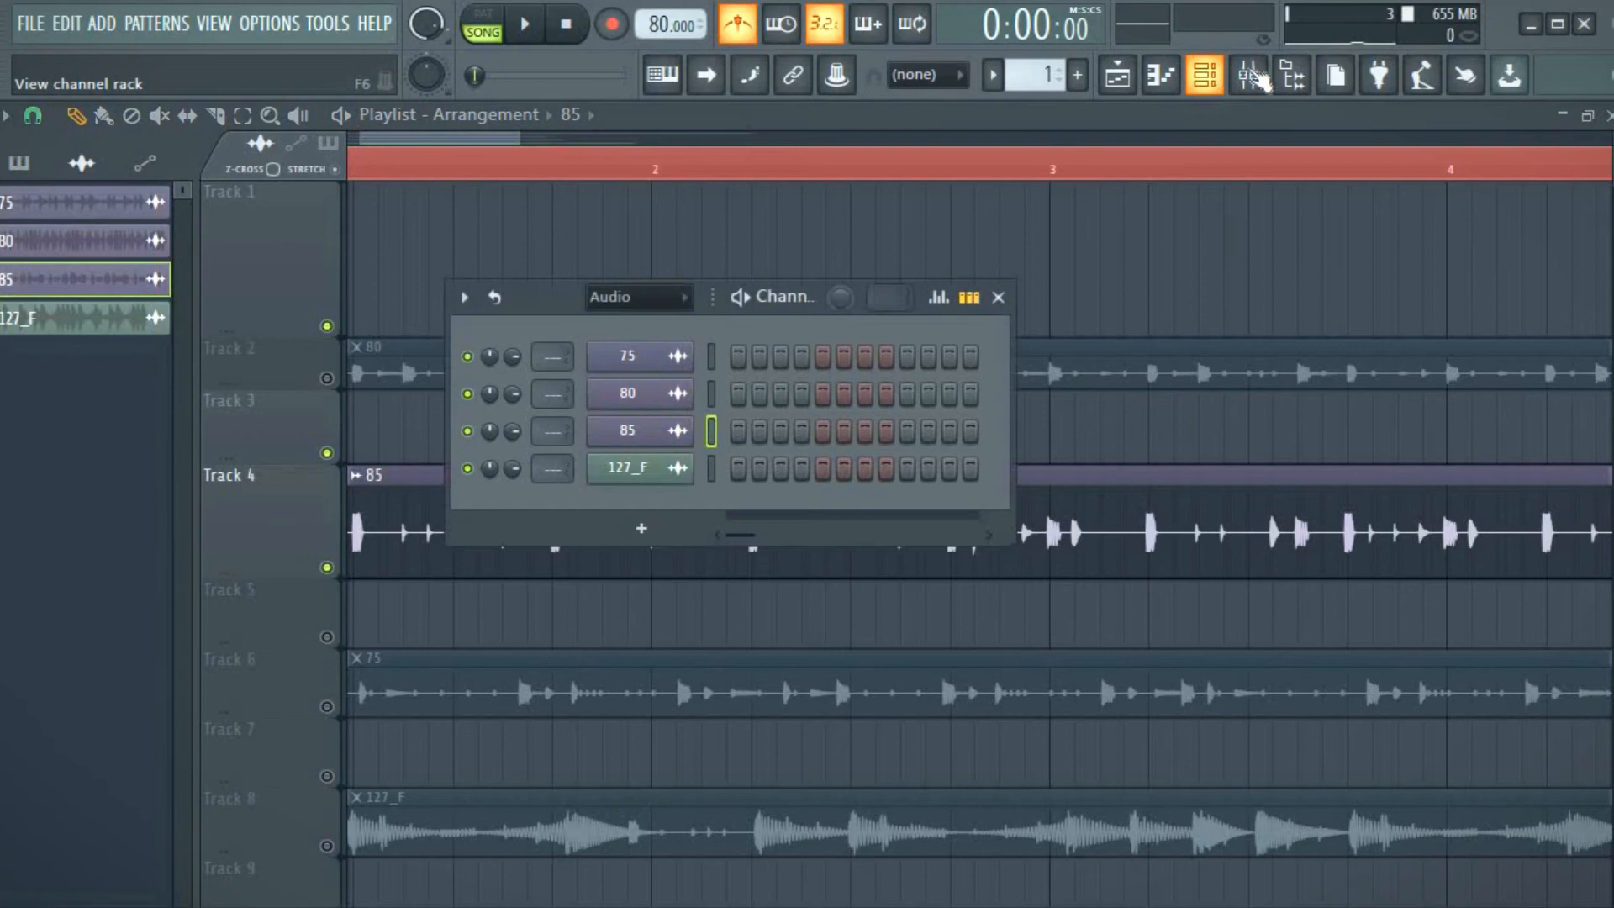
{"action": "left_click", "coordinate": [1248, 76]}
{"action": "left_click", "coordinate": [427, 318]}
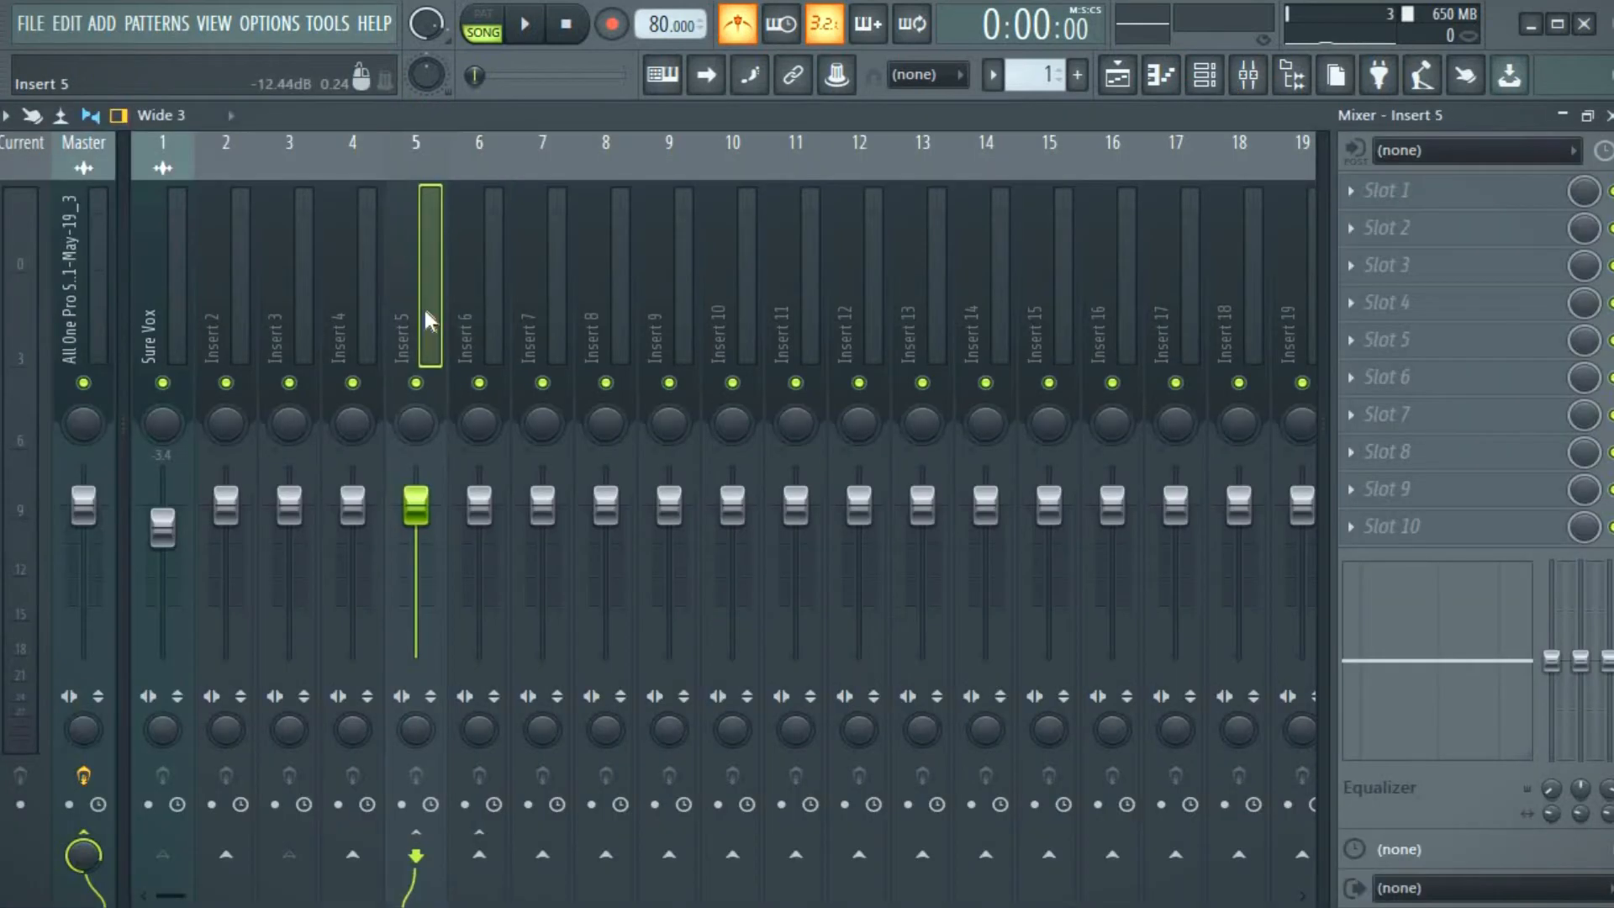
{"action": "key", "text": "ctrl+l"}
Lower the 85 mixer track's fader to about -11.3 dB during playback and return to the playlist
{"action": "key", "text": "space"}
{"action": "left_click_drag", "start_coordinate": [416, 504], "coordinate": [416, 573]}
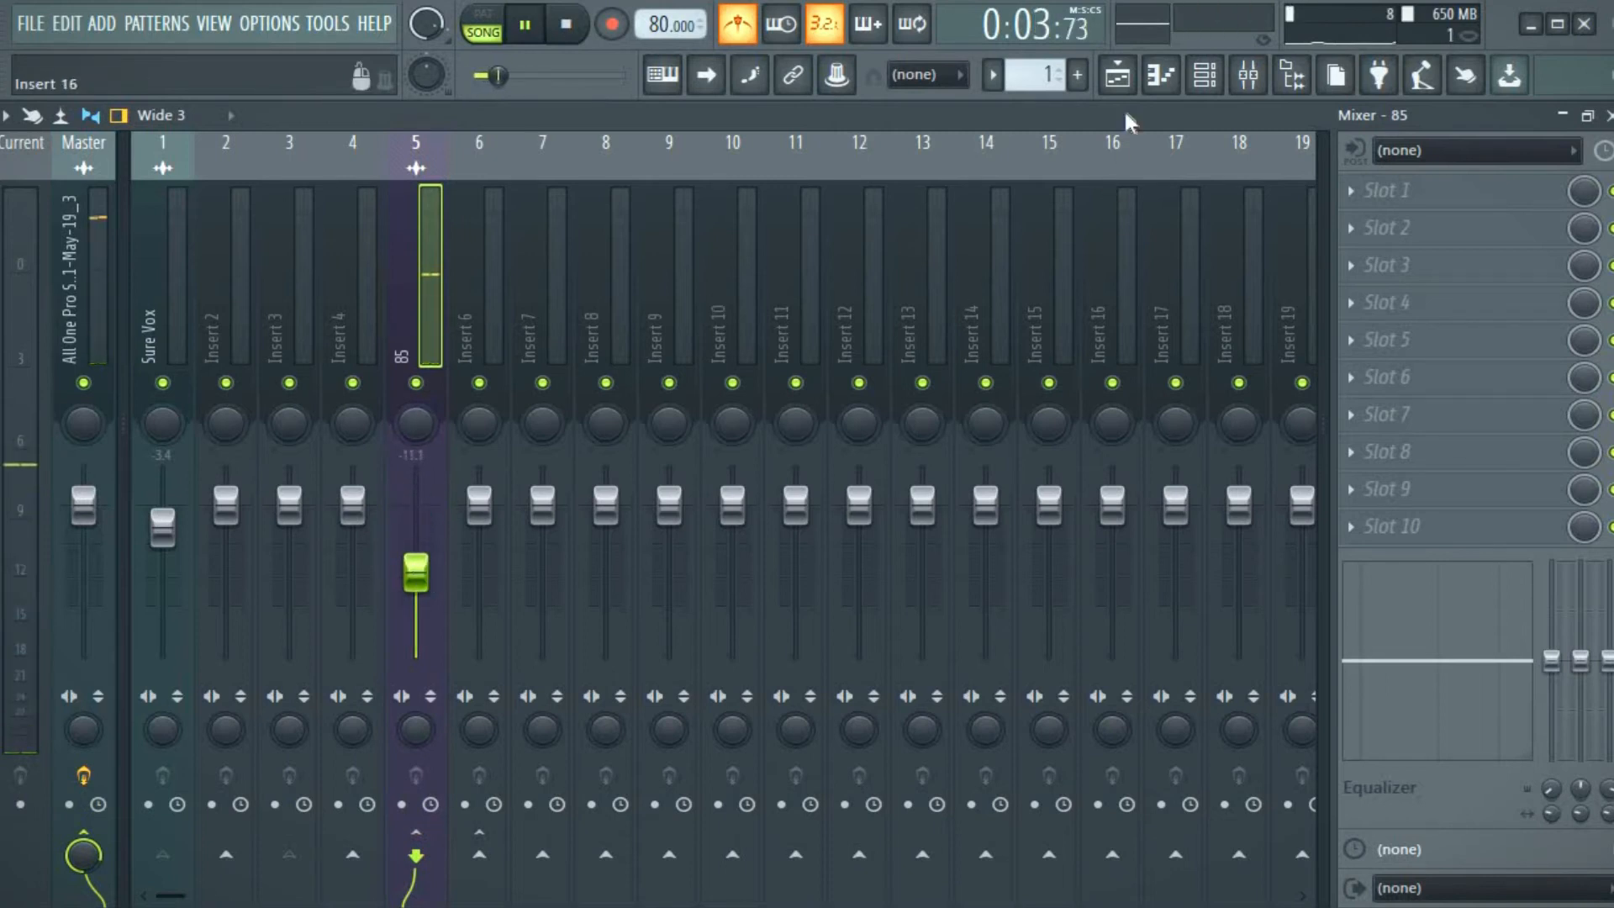
{"action": "left_click", "coordinate": [1117, 75]}
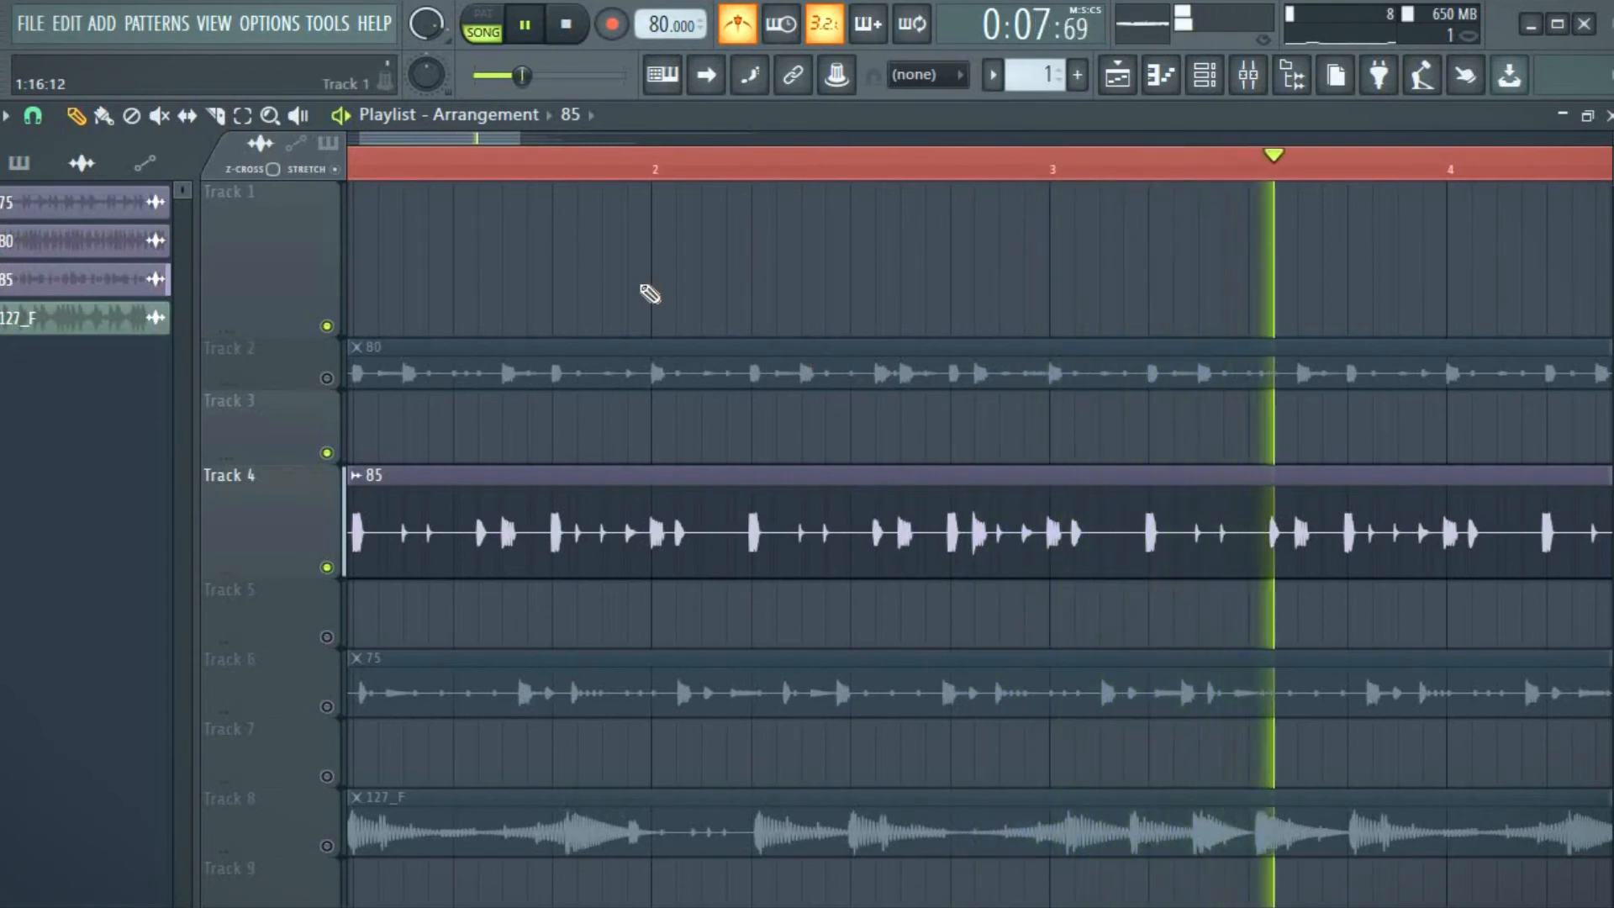
{"action": "key", "text": "space"}
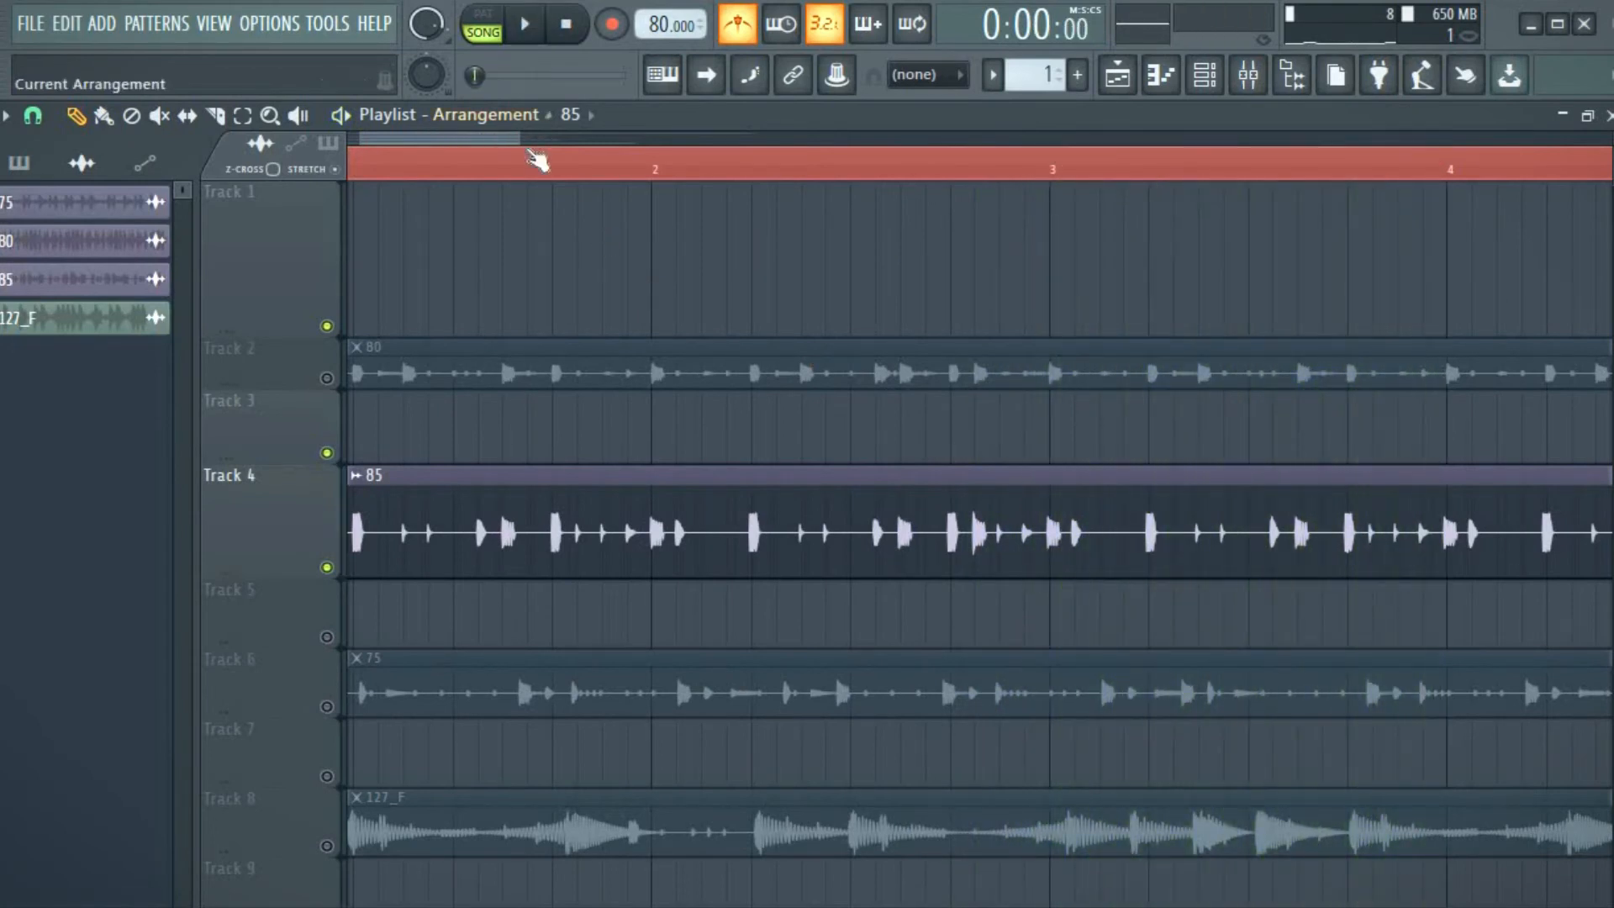
Listen to the stretched 85 clip with the metronome and examine its beats against the playlist grid
{"action": "left_click_drag", "start_coordinate": [517, 136], "coordinate": [598, 203]}
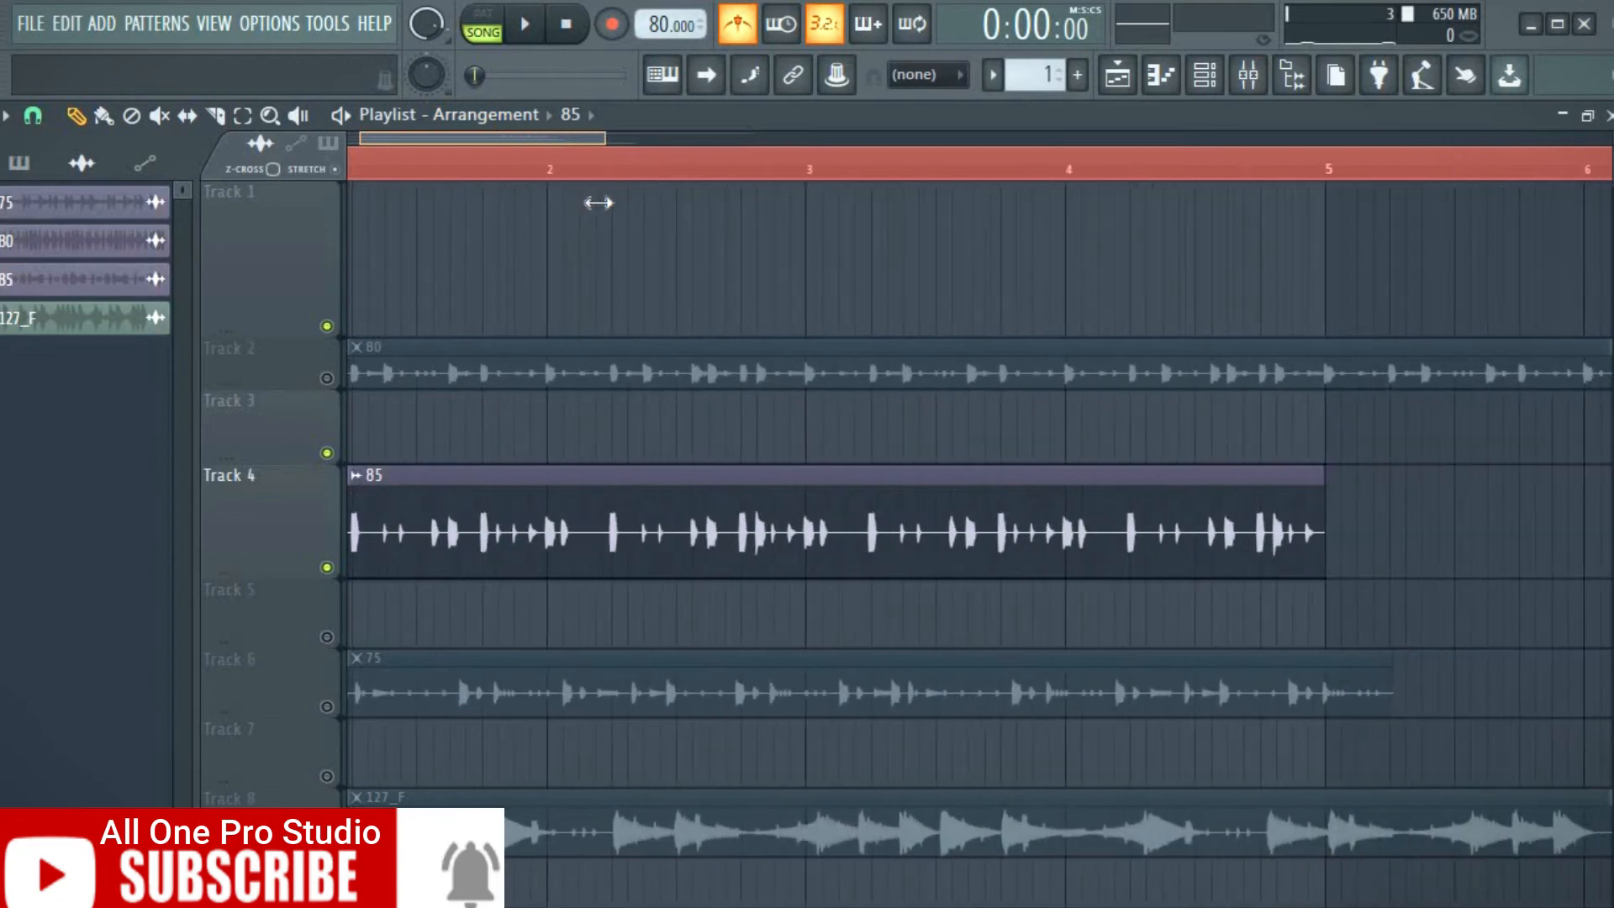
{"action": "left_click_drag", "start_coordinate": [363, 137], "coordinate": [369, 195]}
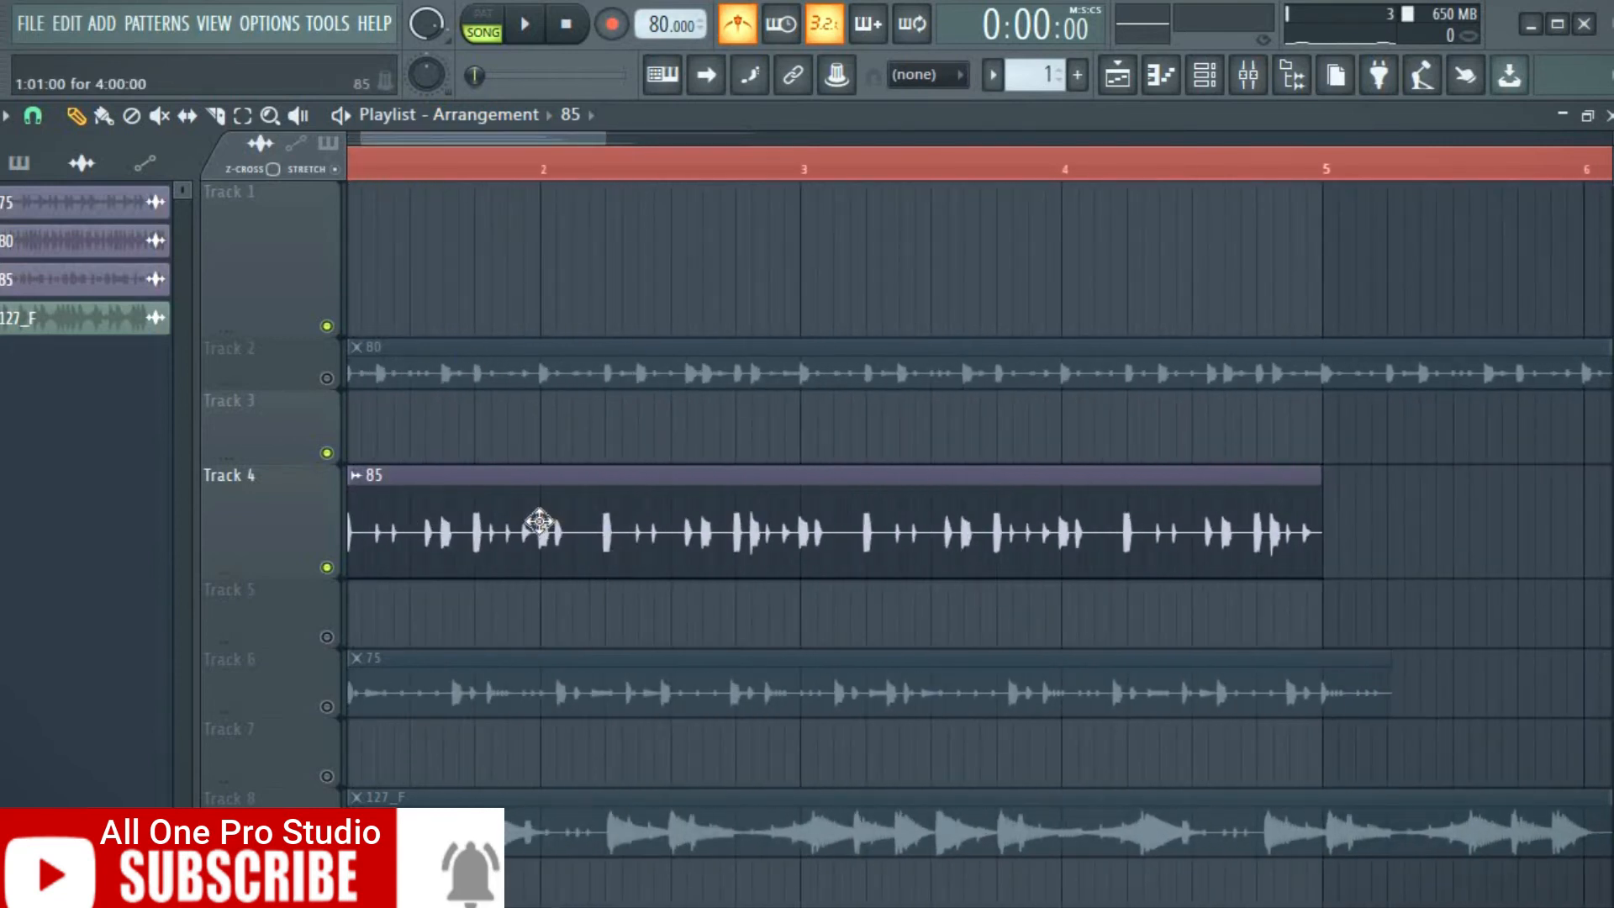
{"action": "key", "text": "space"}
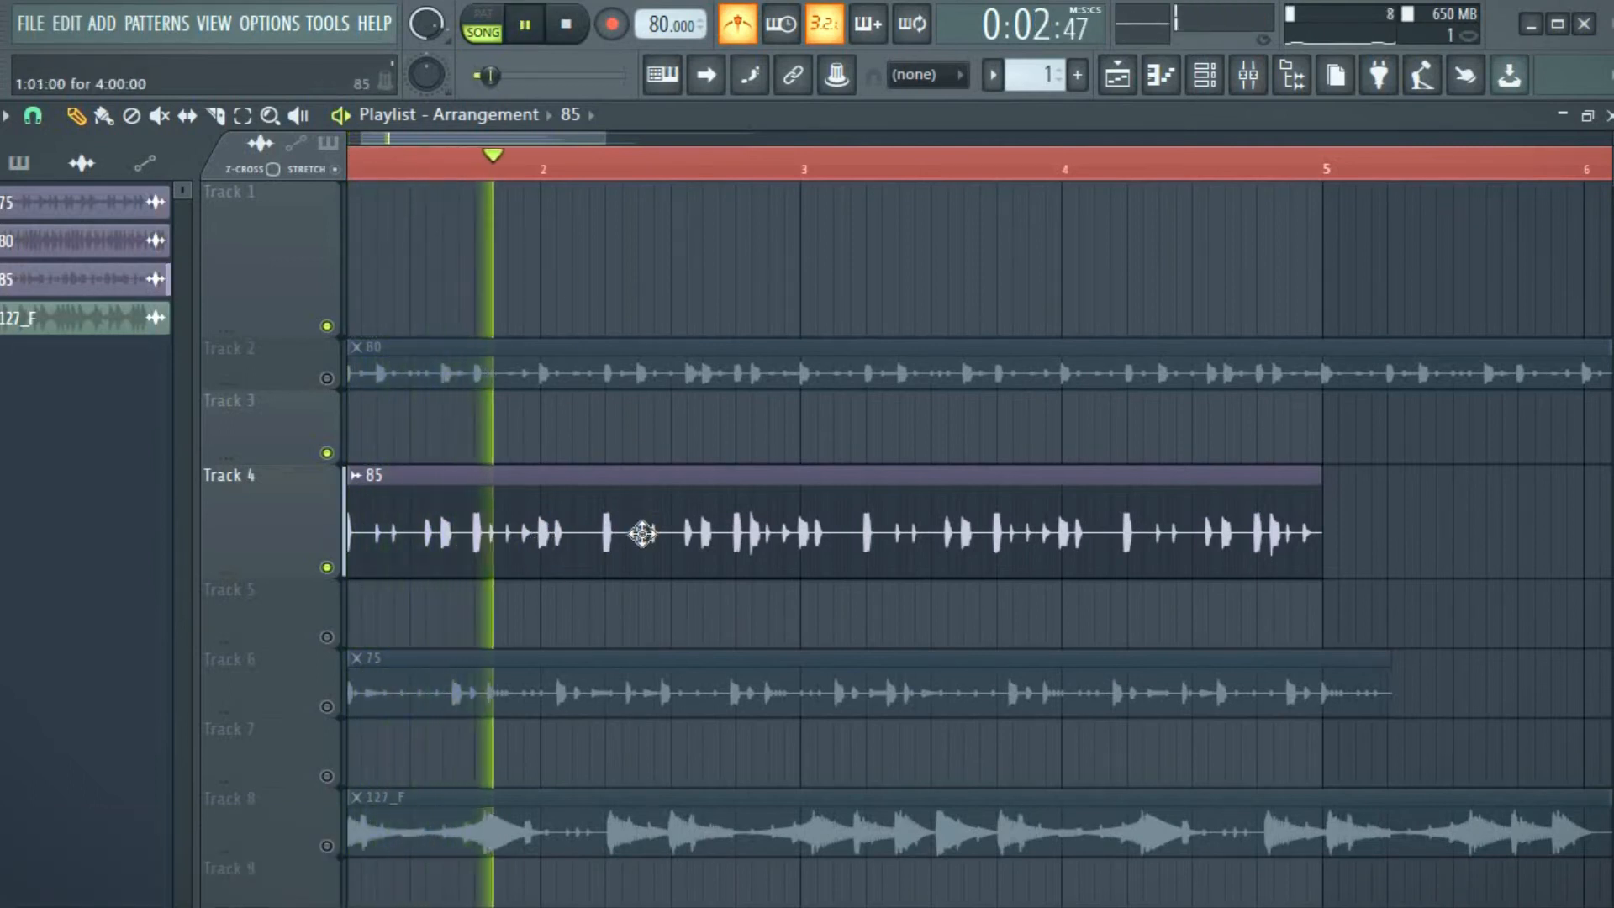
{"action": "key", "text": "space"}
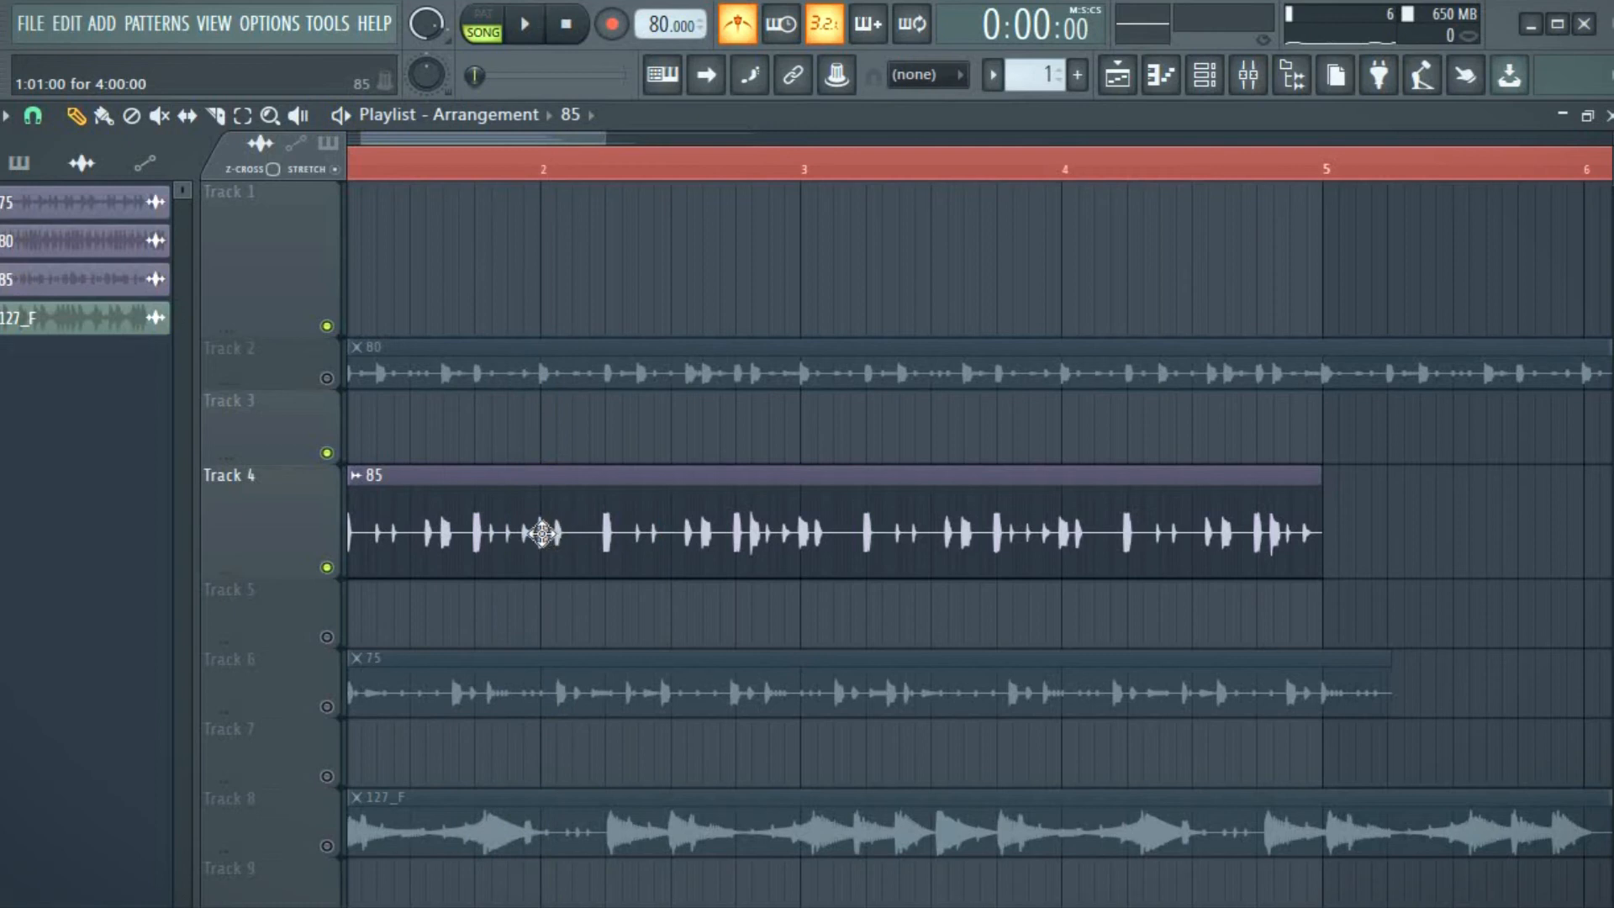
{"action": "key", "text": "space"}
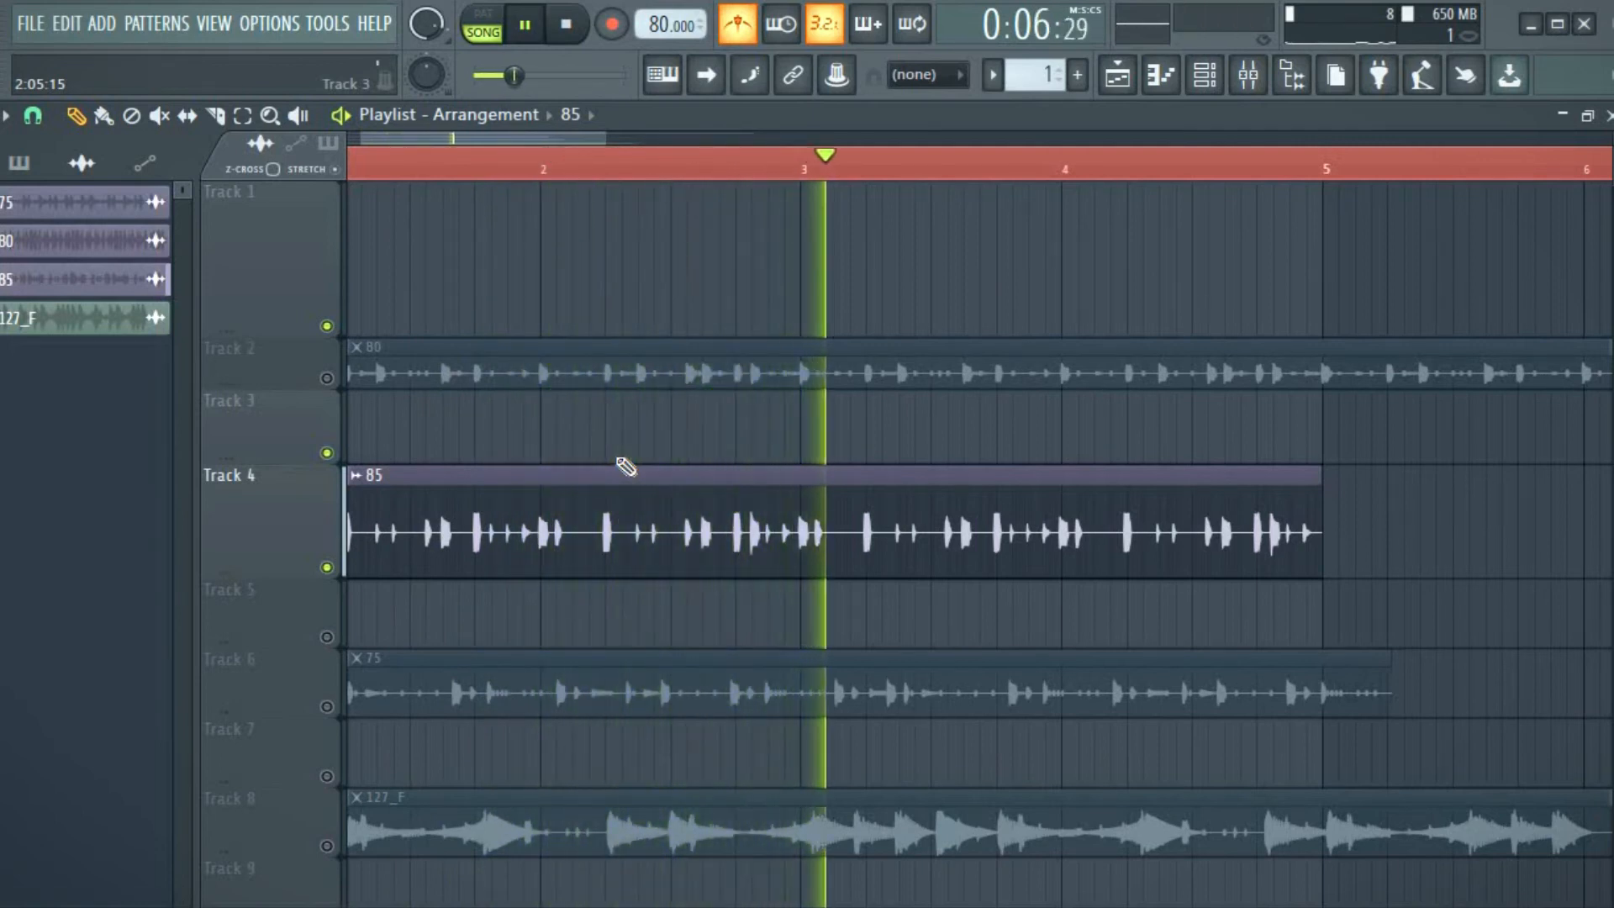
{"action": "key", "text": "space"}
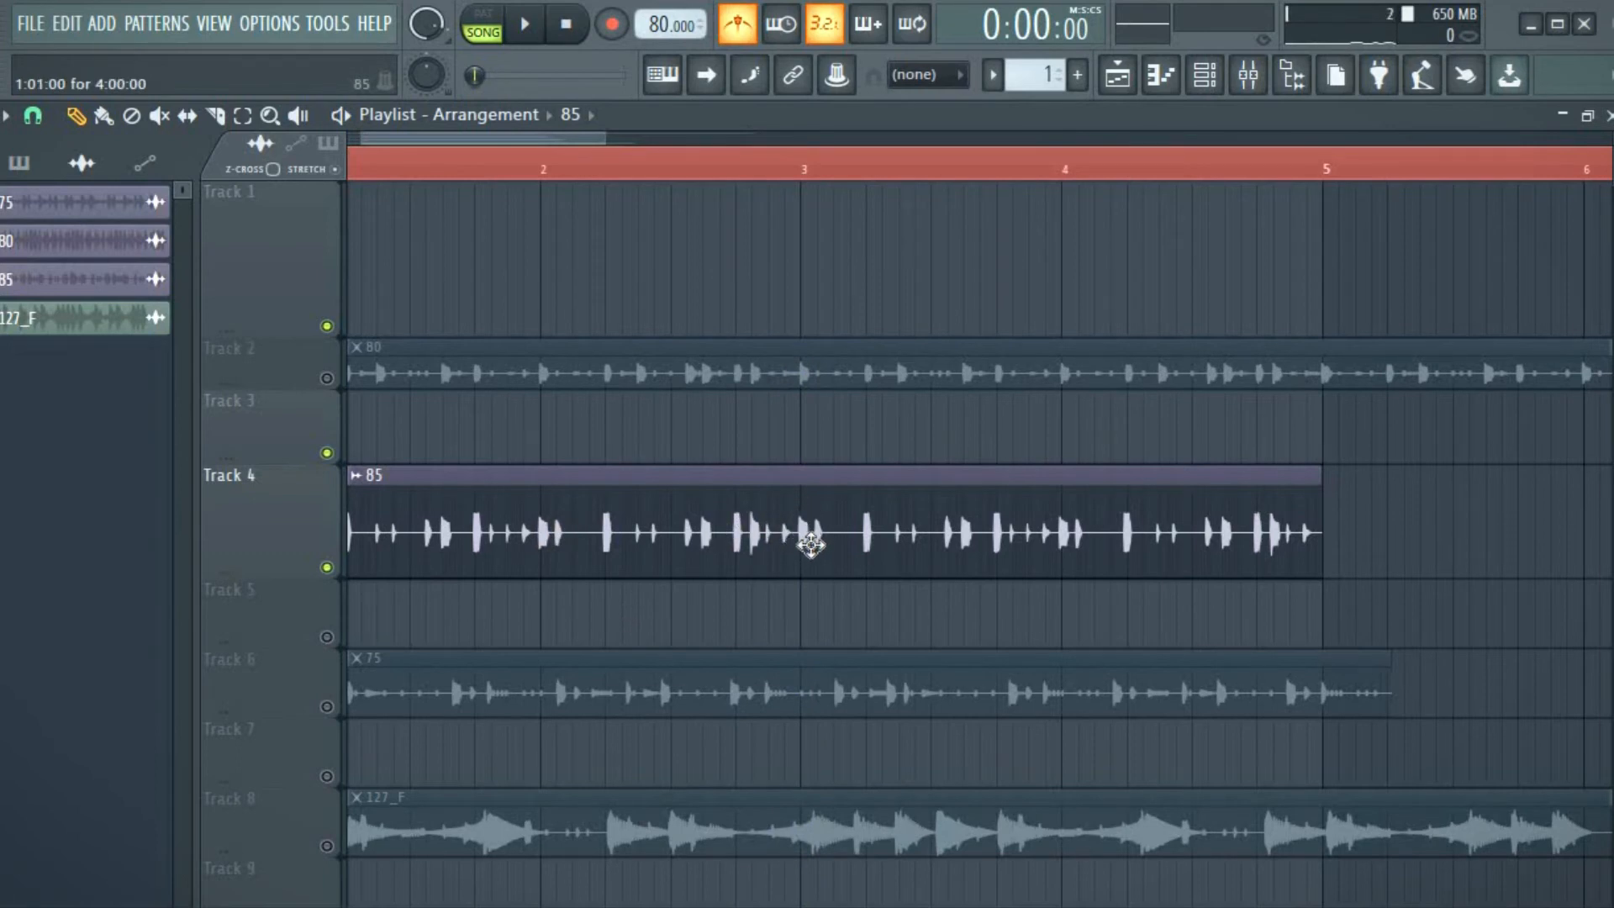
{"action": "left_click_drag", "start_coordinate": [606, 138], "coordinate": [550, 138]}
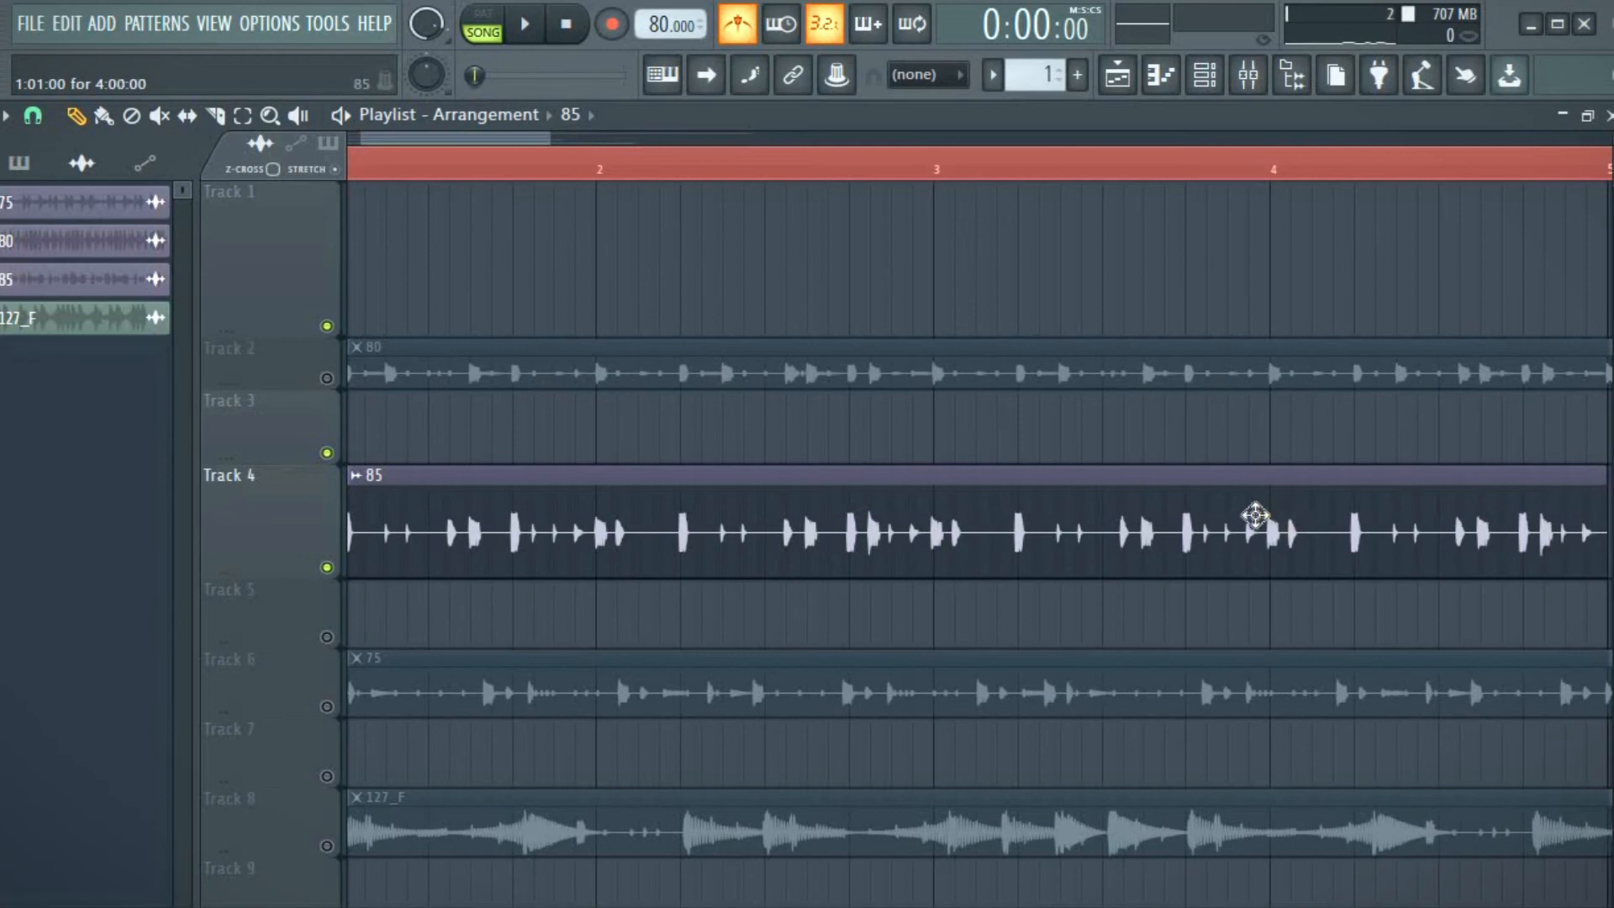
{"action": "left_click_drag", "start_coordinate": [520, 136], "coordinate": [580, 164]}
{"action": "left_click_drag", "start_coordinate": [972, 533], "coordinate": [1610, 474]}
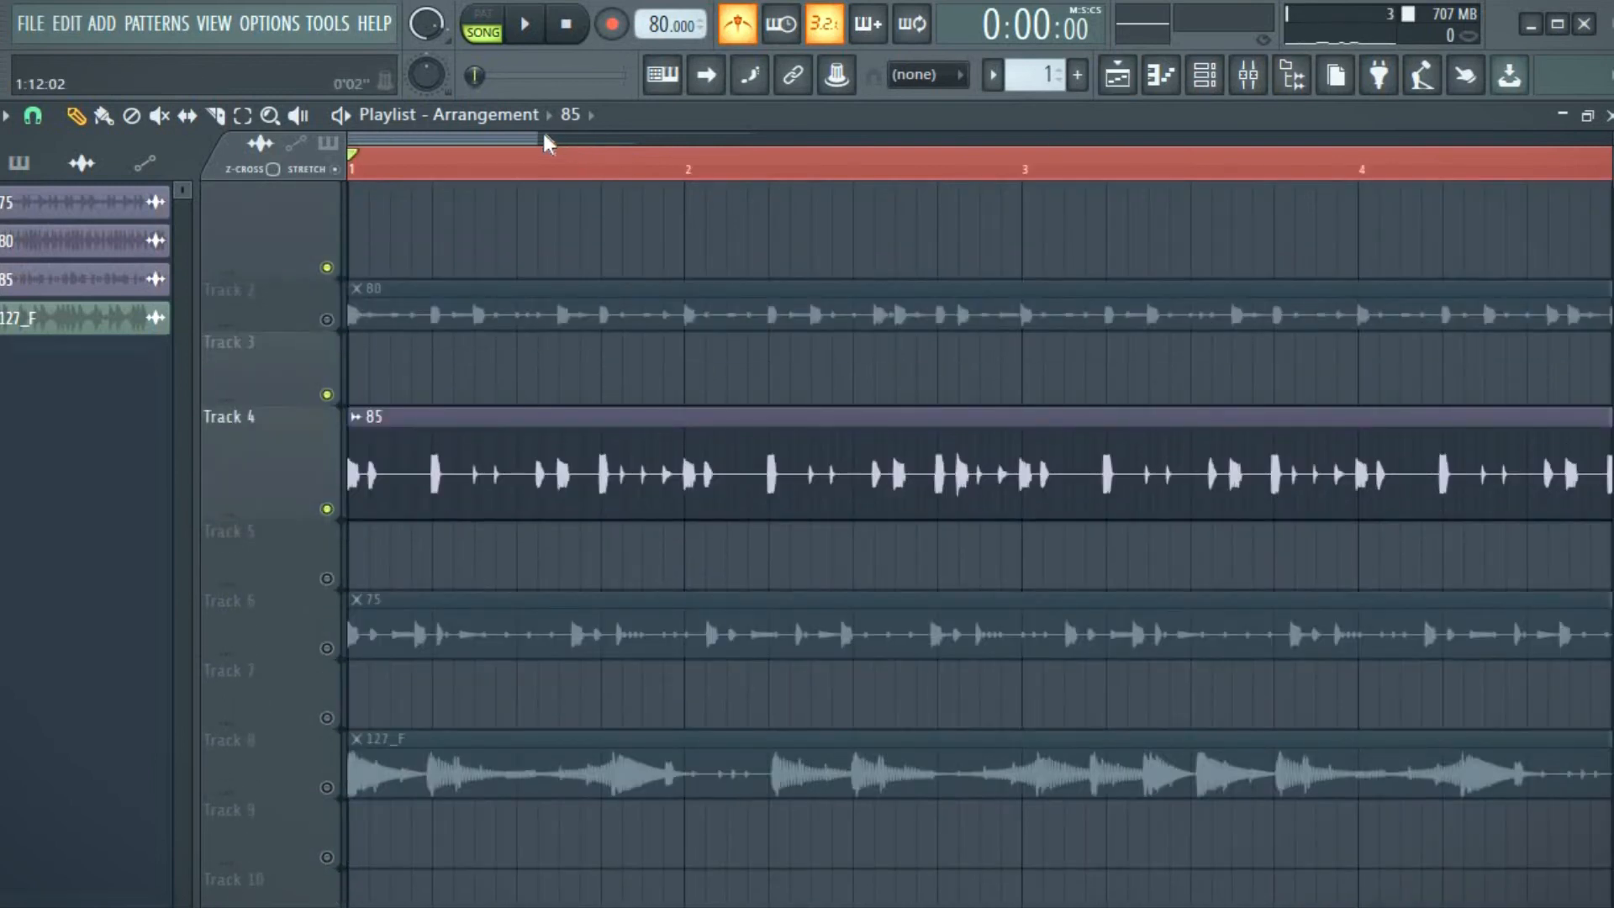
Unmute Track 6 in place of Track 4 and reduce Track 4's height
{"action": "left_click_drag", "start_coordinate": [549, 150], "coordinate": [736, 150]}
{"action": "left_click", "coordinate": [327, 648]}
{"action": "left_click", "coordinate": [327, 509]}
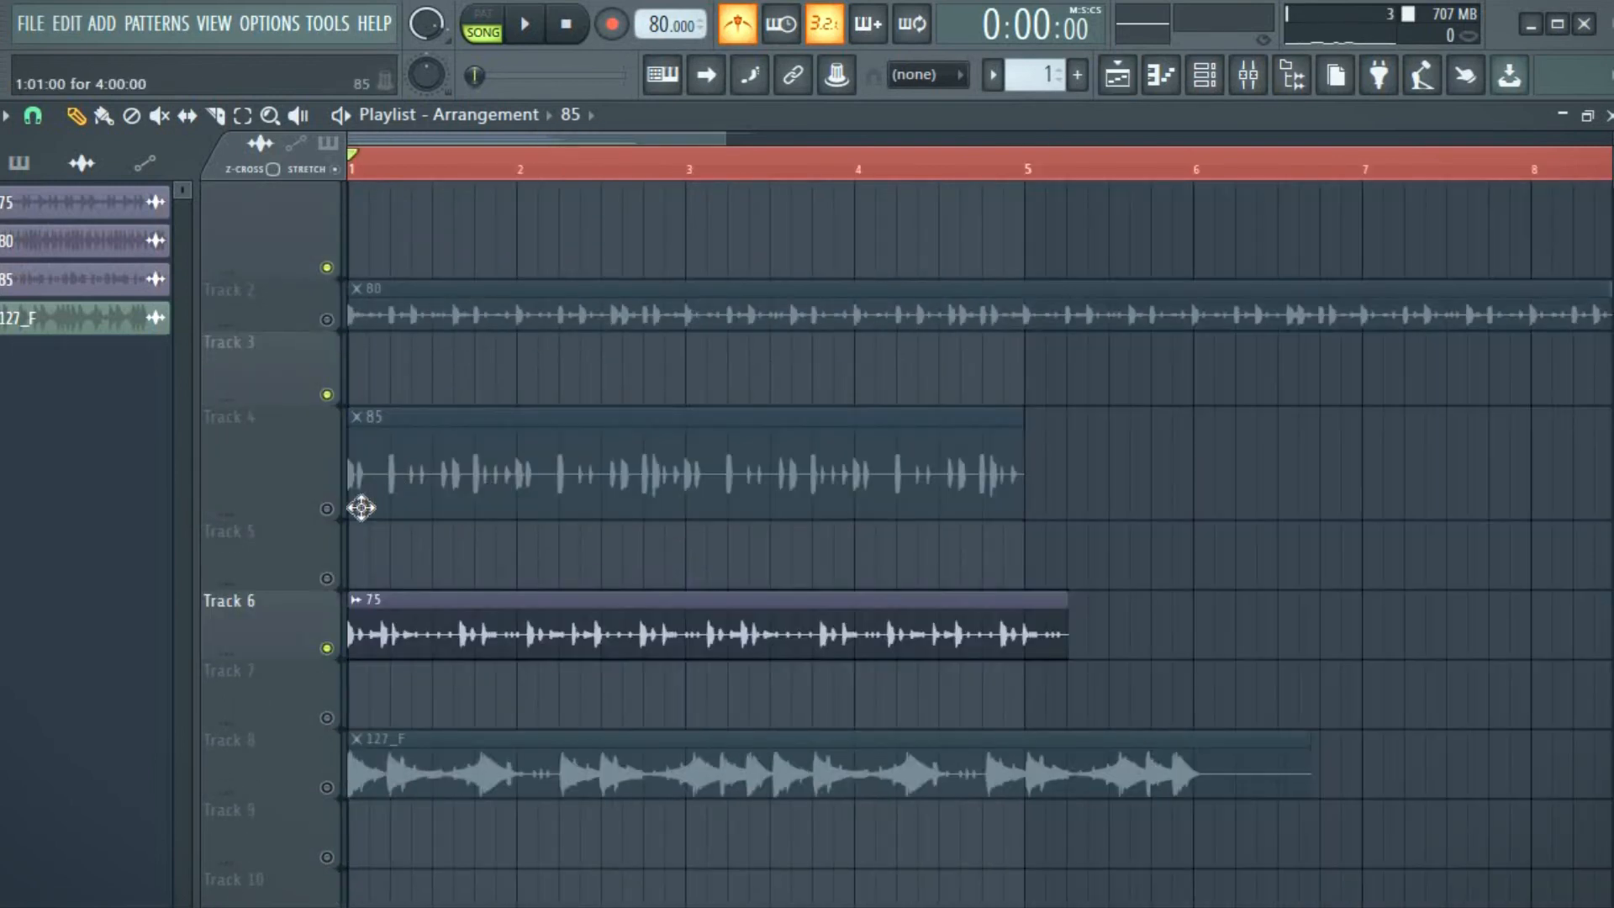
{"action": "left_click_drag", "start_coordinate": [289, 504], "coordinate": [289, 454]}
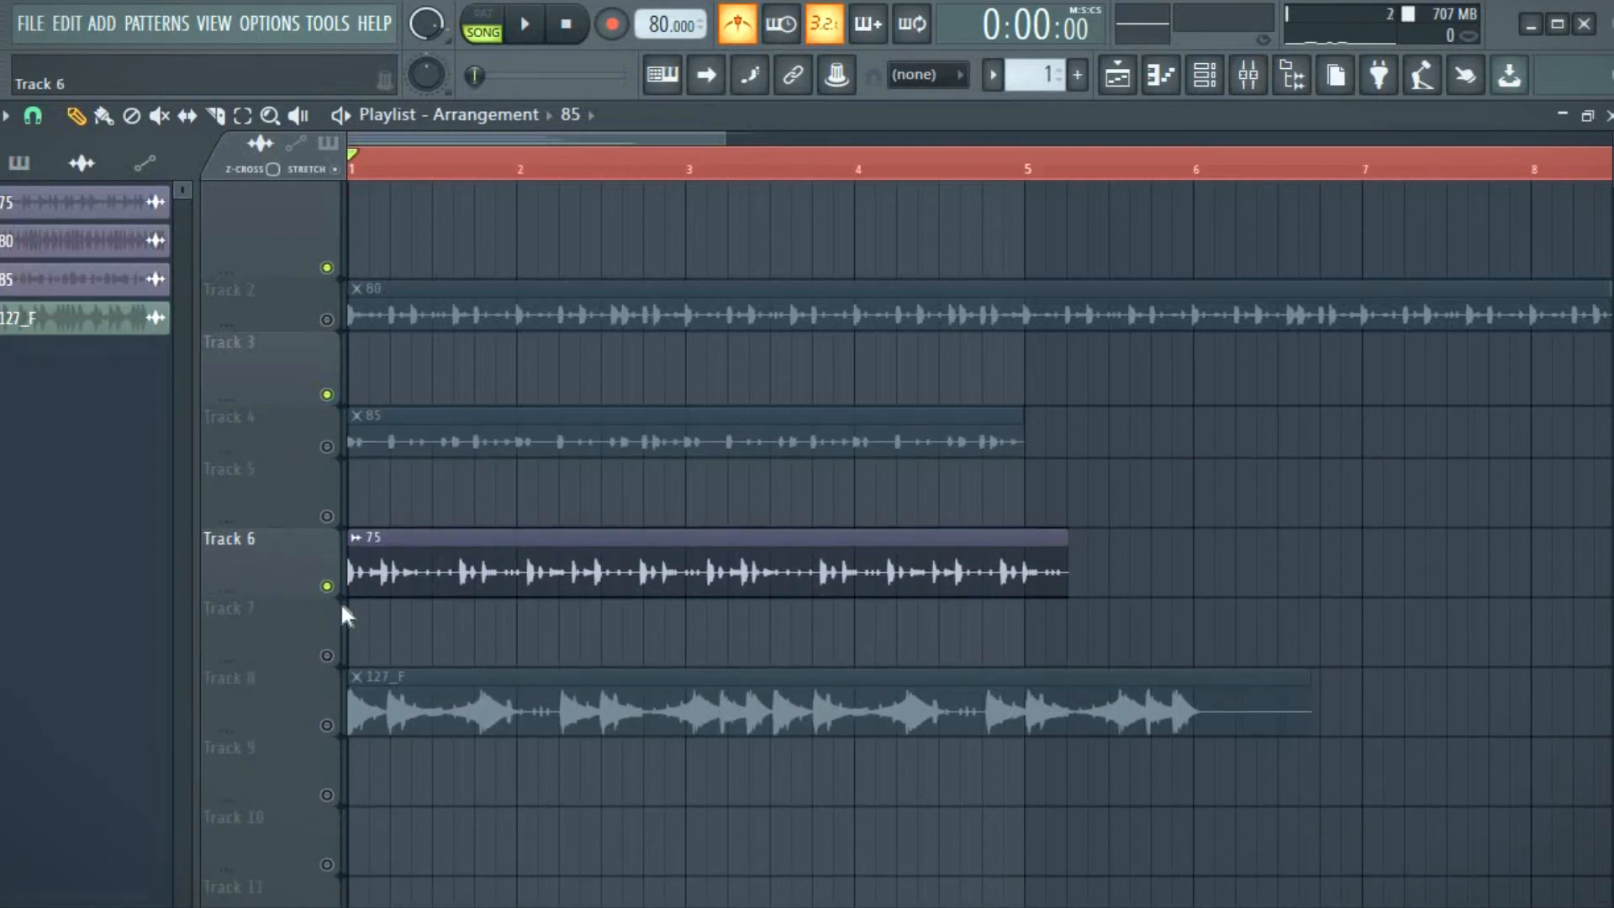
Listen to the 75 clip on Track 6 against the metronome
{"action": "key", "text": "space"}
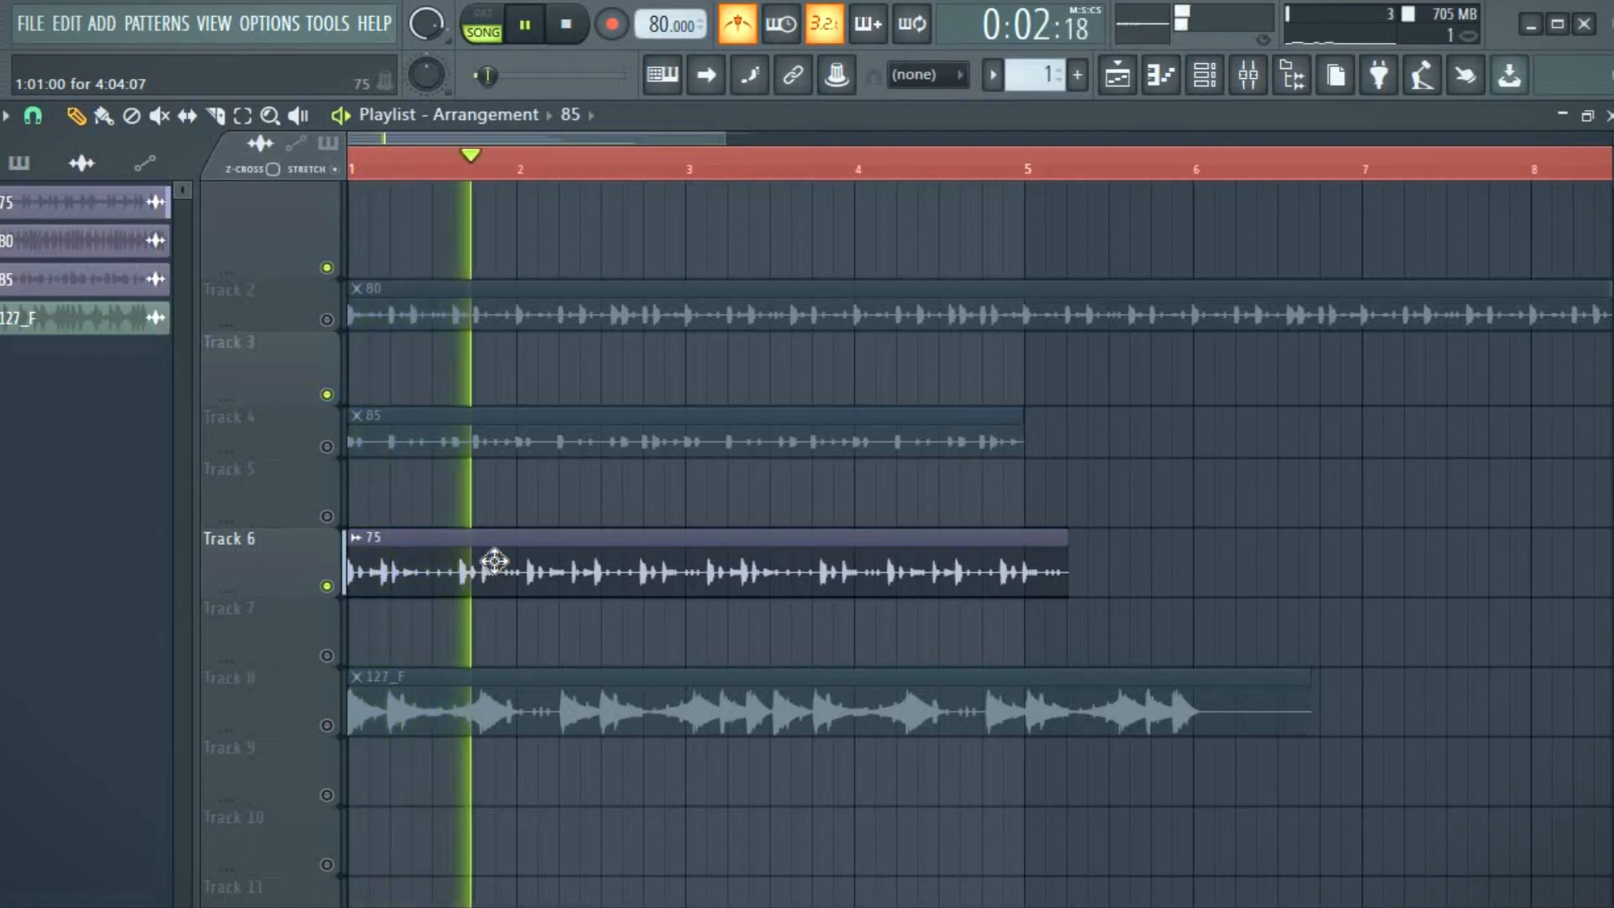
{"action": "key", "text": "space"}
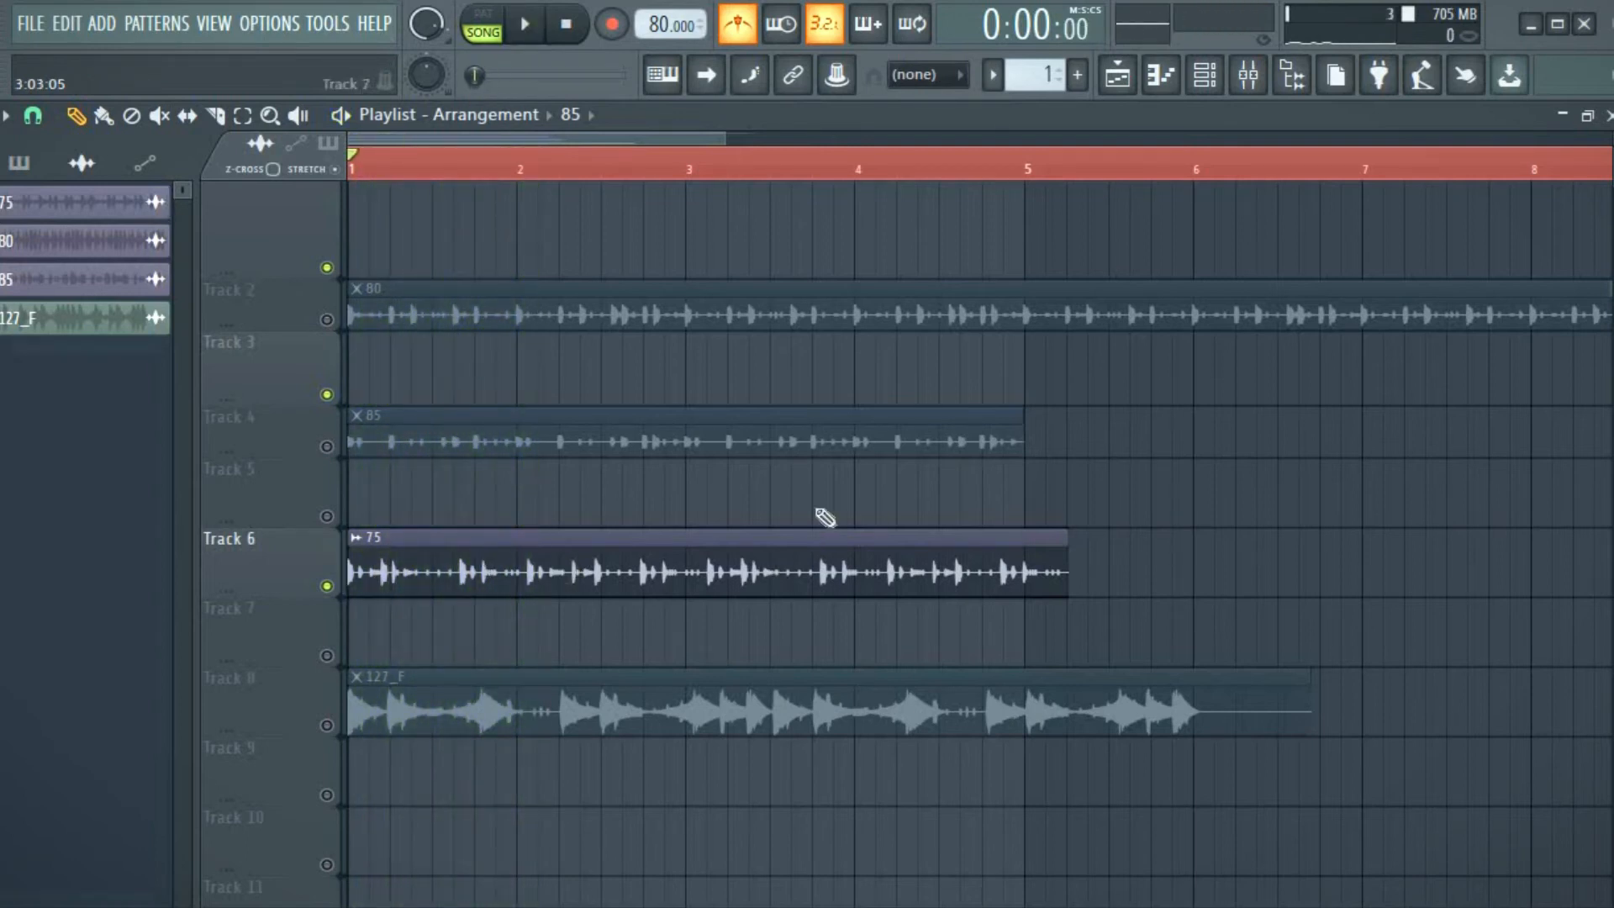
Time-stretch the 75 clip on Track 6 so that it ends exactly at bar 5
{"action": "mouse_move", "coordinate": [723, 135]}
{"action": "left_mouse_down"}
{"action": "mouse_move", "coordinate": [605, 154]}
{"action": "mouse_move", "coordinate": [566, 154]}
{"action": "mouse_move", "coordinate": [570, 139]}
{"action": "left_mouse_up"}
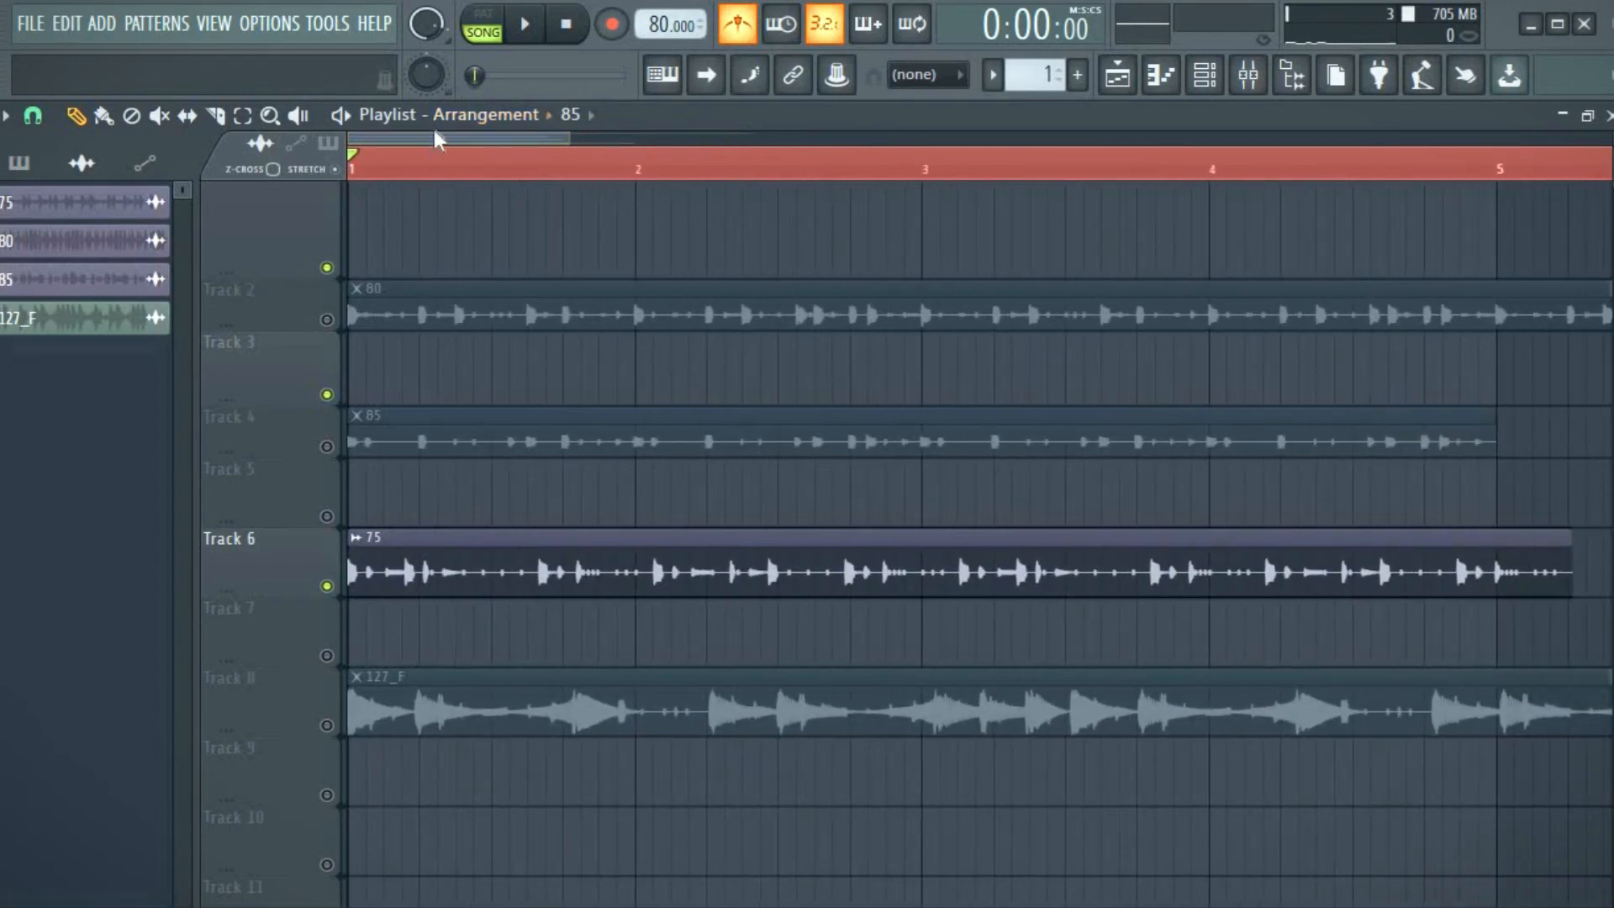
{"action": "left_click_drag", "start_coordinate": [461, 148], "coordinate": [565, 252]}
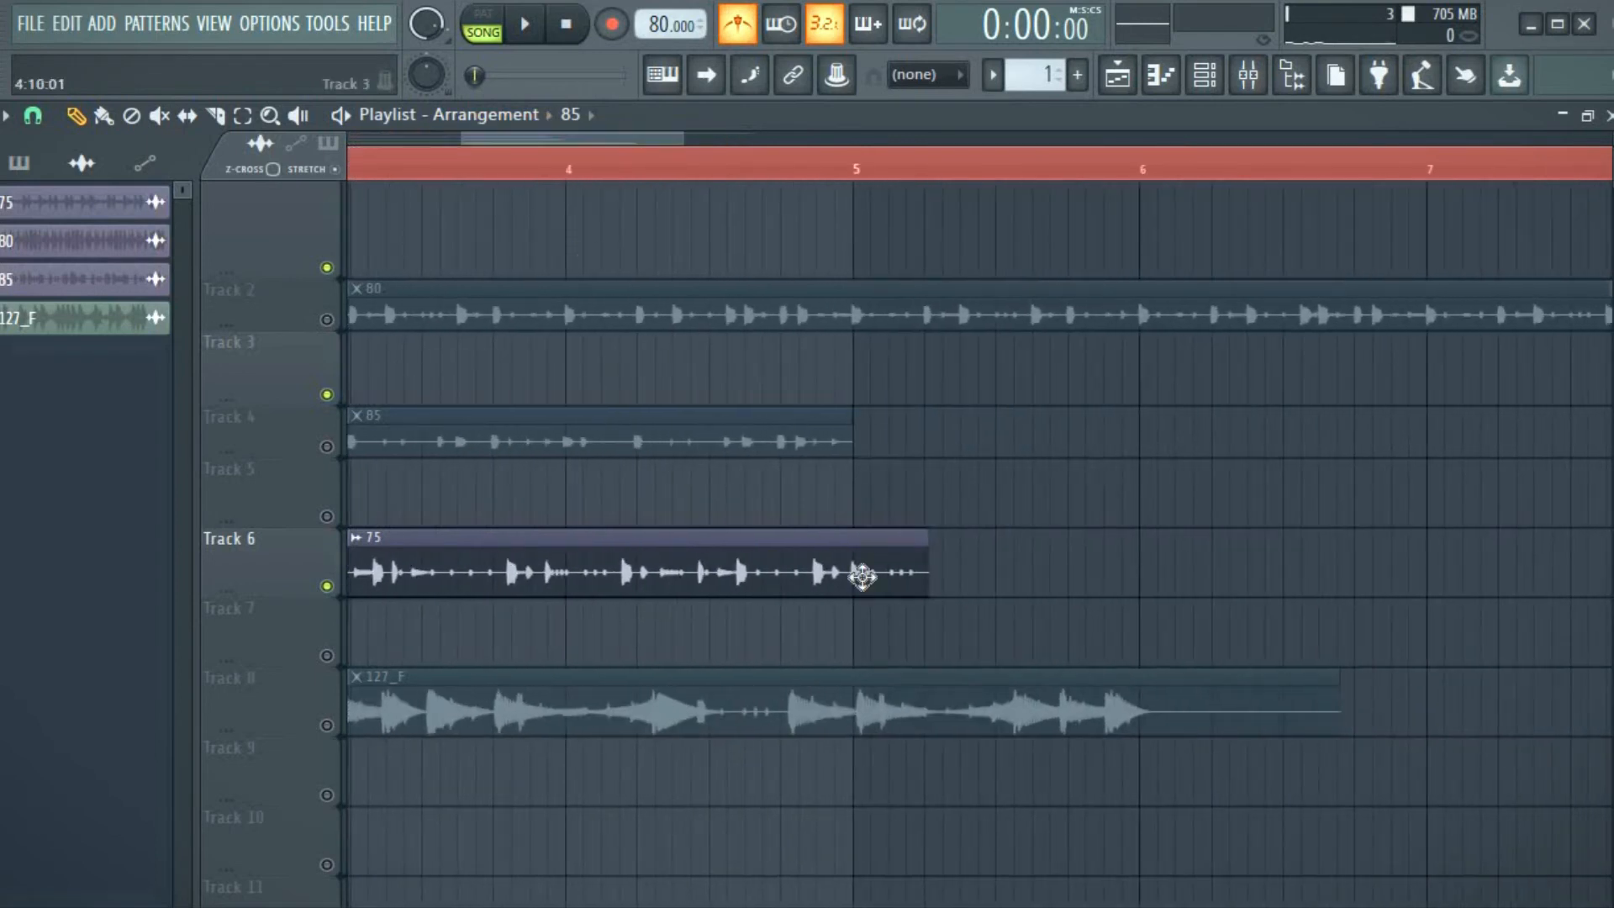
{"action": "left_click_drag", "start_coordinate": [915, 580], "coordinate": [847, 590]}
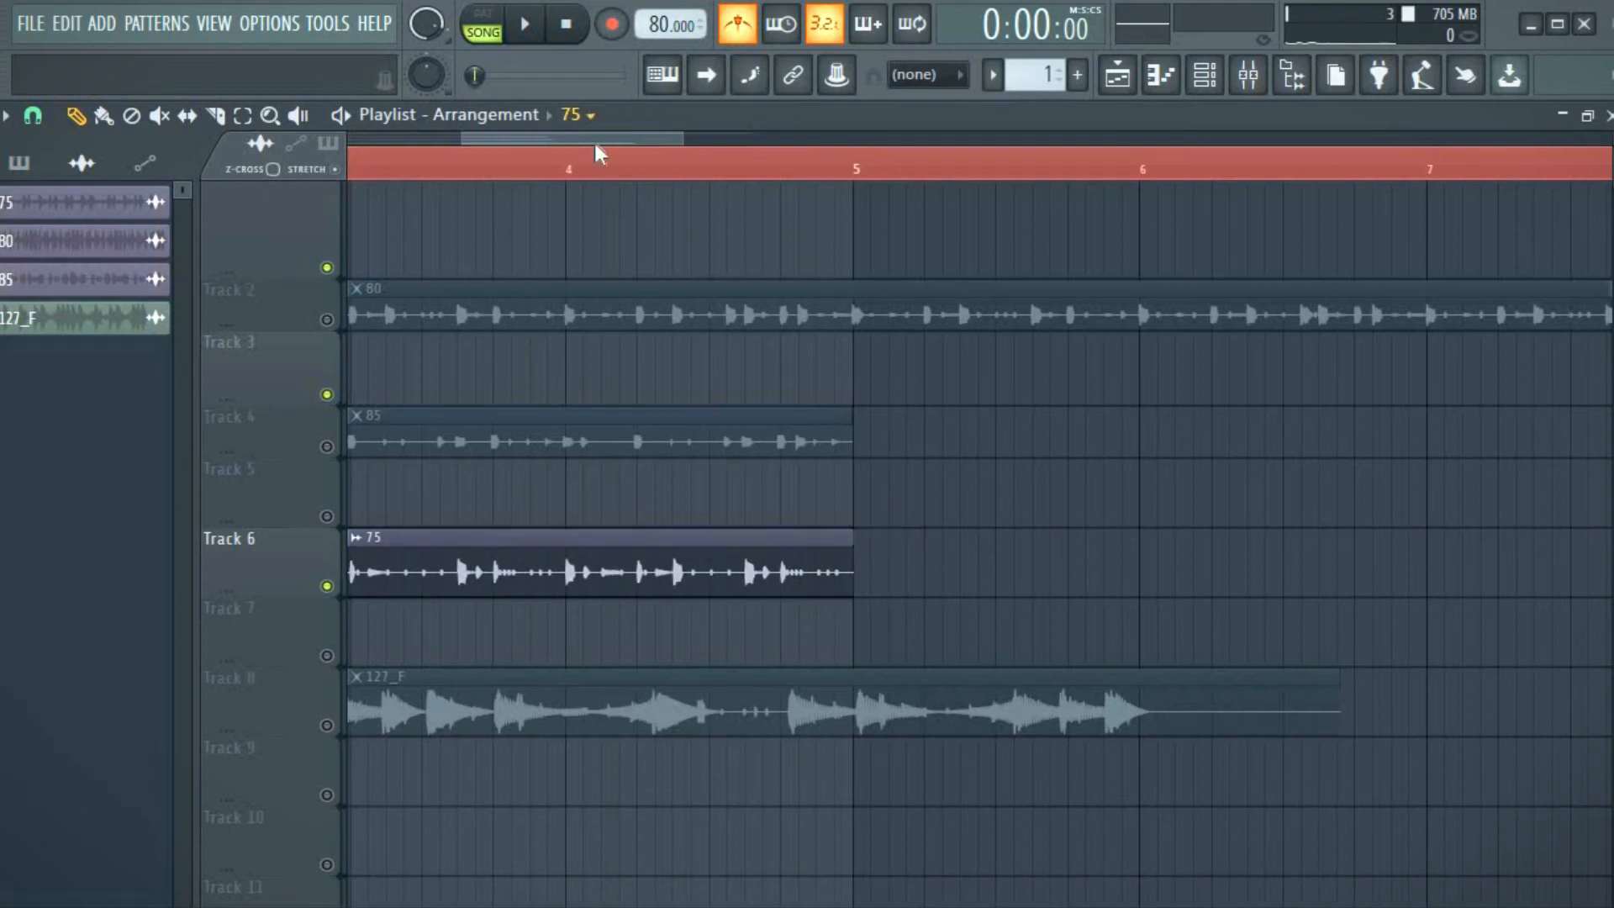
Listen to the stretched 75 clip from the start against the metronome
{"action": "left_click_drag", "start_coordinate": [527, 153], "coordinate": [418, 191]}
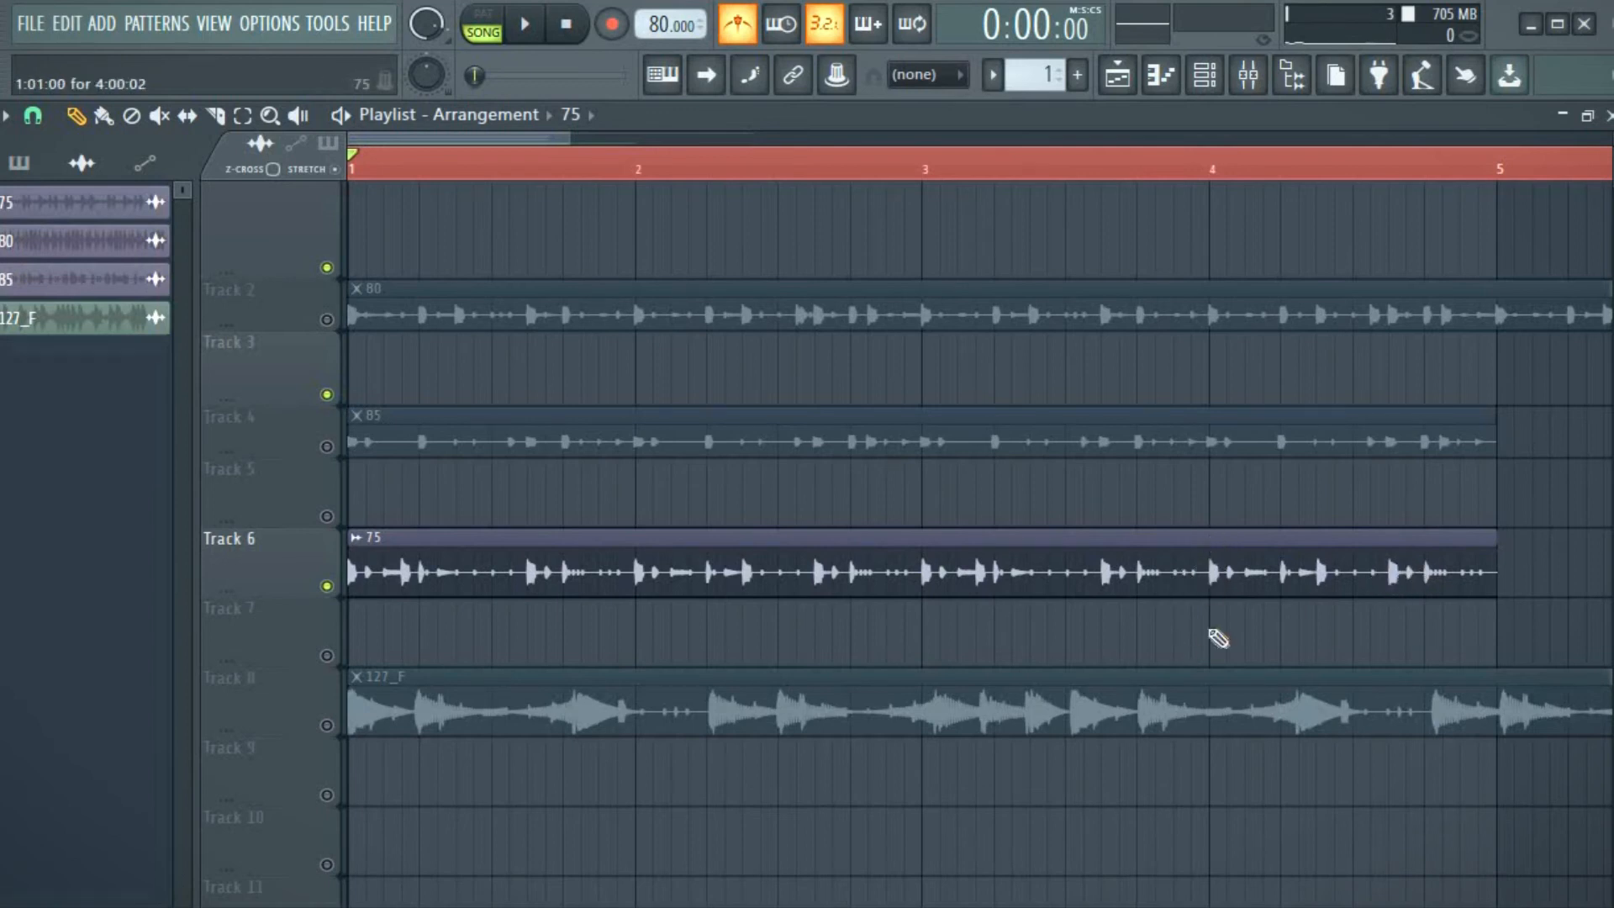
{"action": "key", "text": "space"}
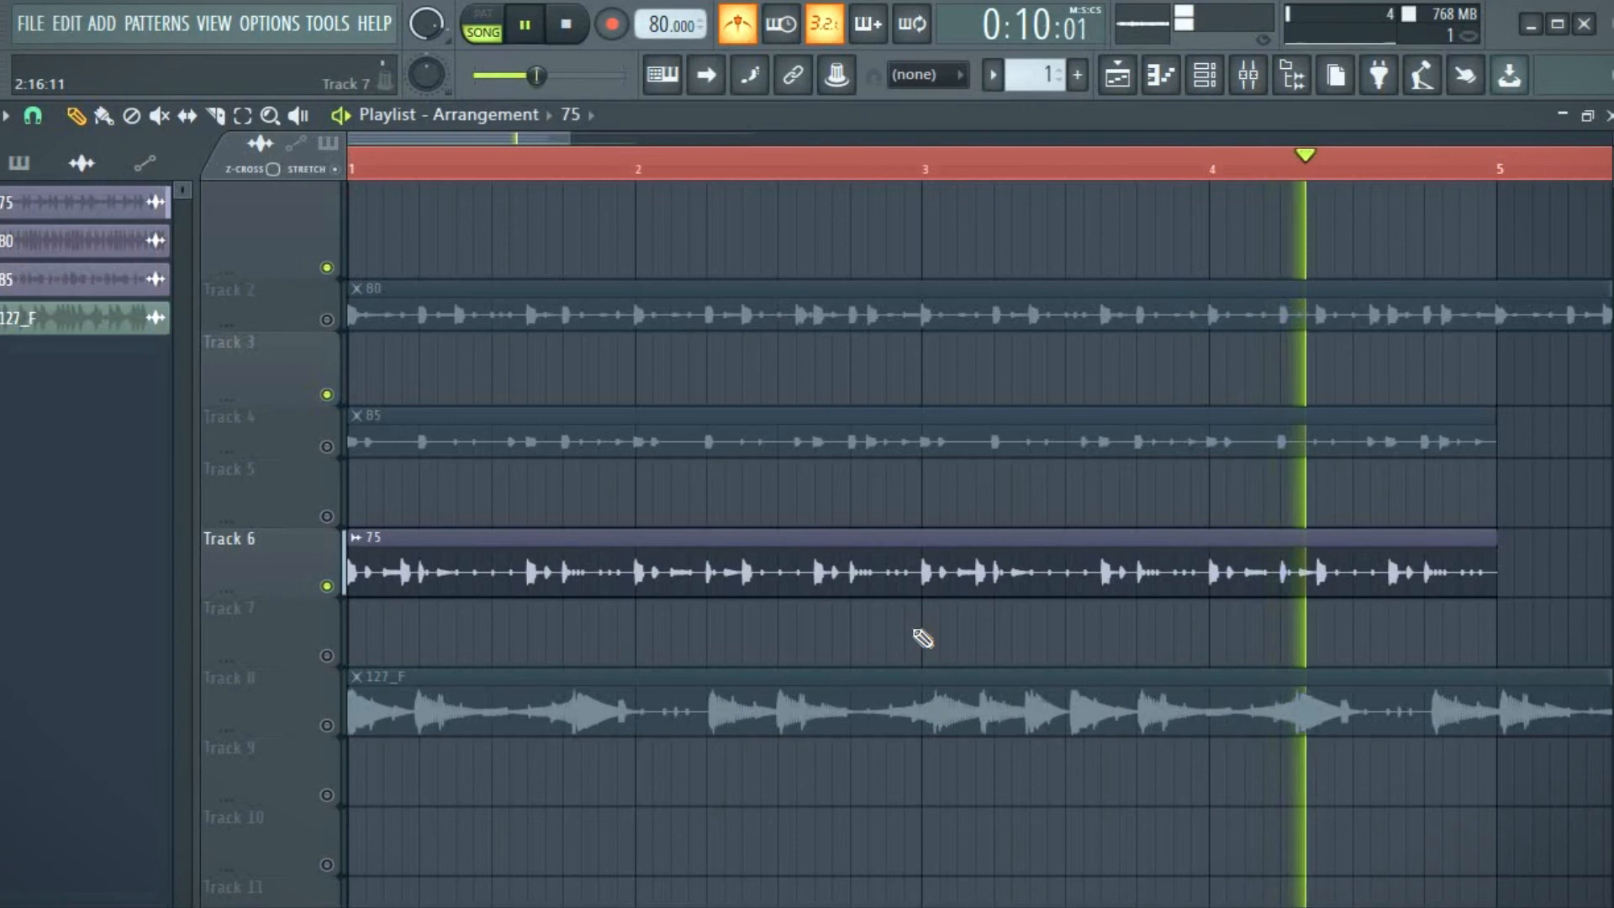
{"action": "key", "text": "space"}
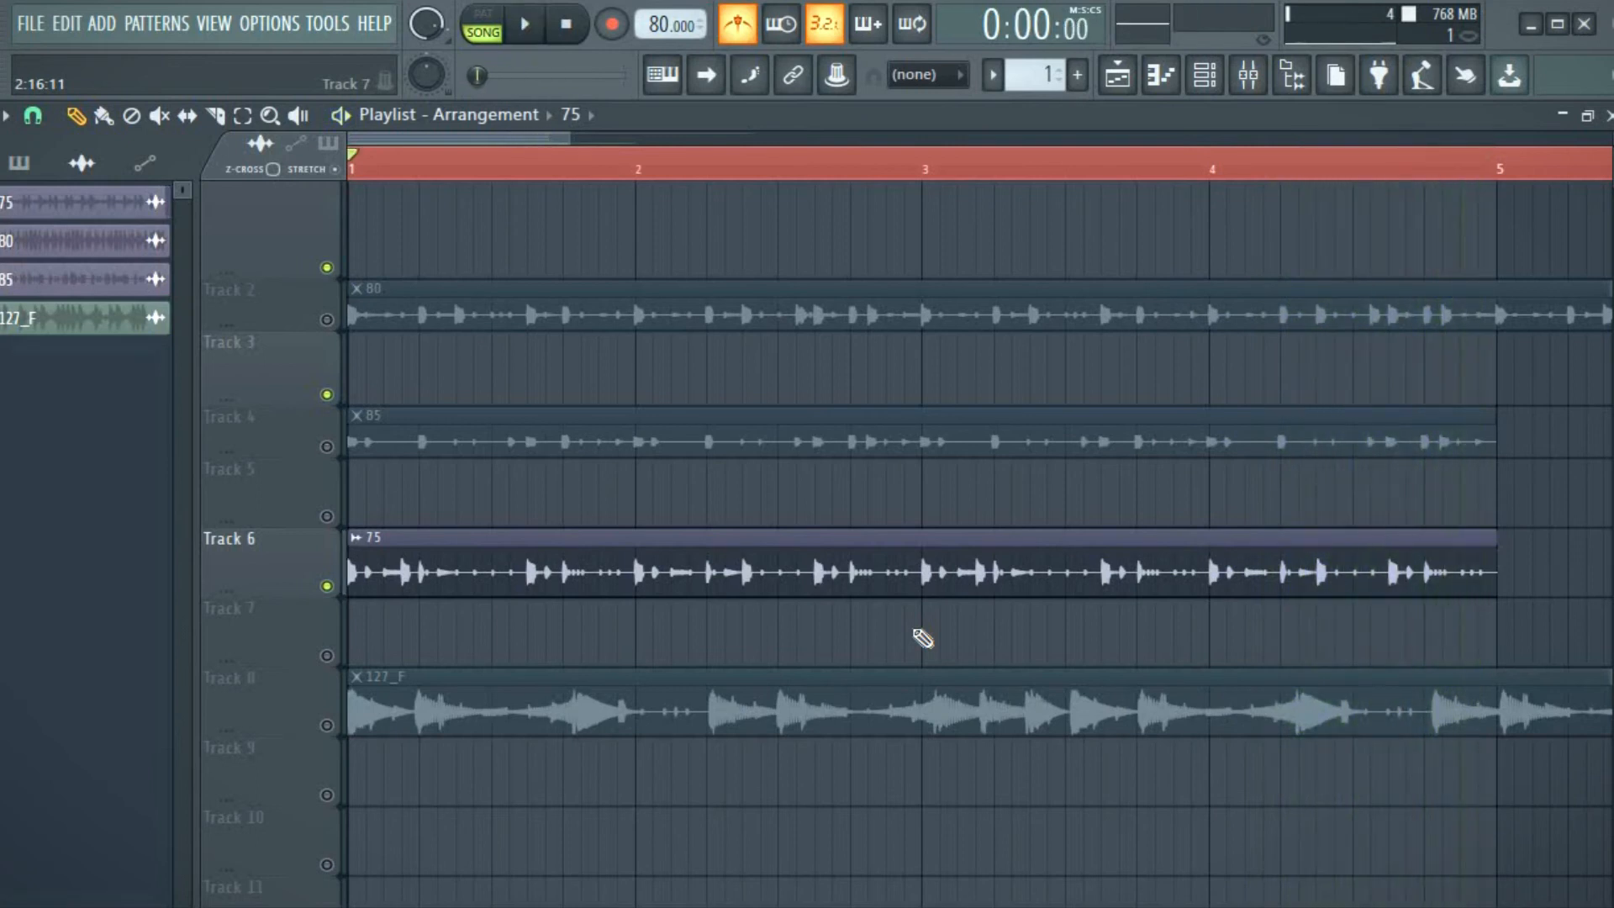
Unmute Track 8 in place of Track 6 and listen to the 127_F clip against the metronome
{"action": "scroll", "coordinate": [502, 285], "scroll_direction": "down", "scroll_amount": 2}
{"action": "scroll", "coordinate": [702, 348], "scroll_direction": "down", "scroll_amount": 2}
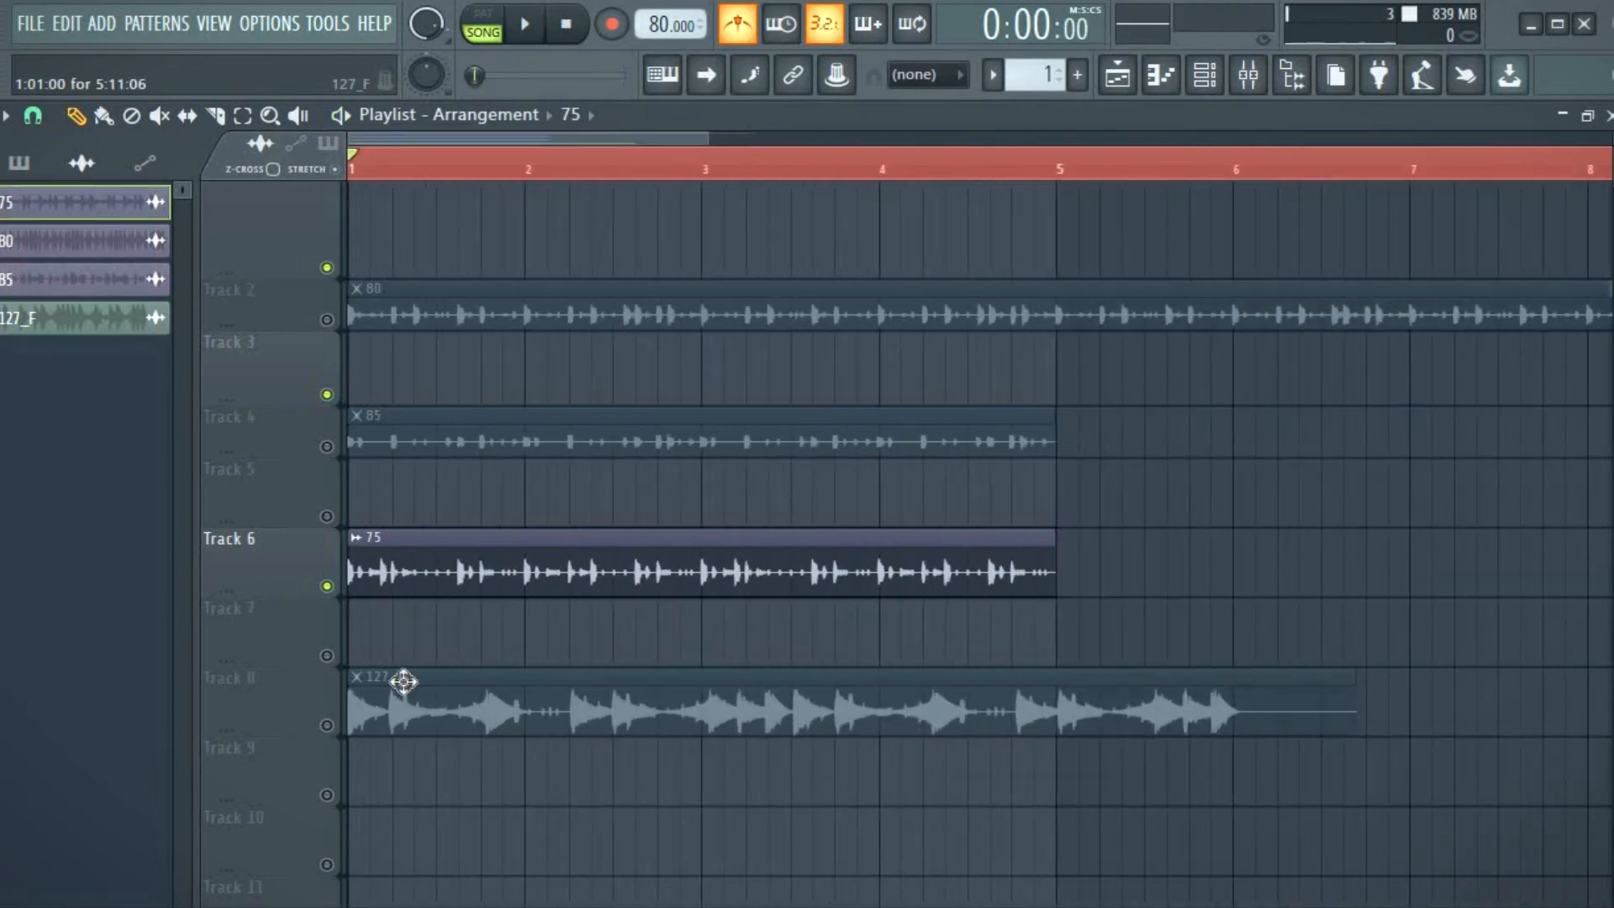
{"action": "left_click", "coordinate": [327, 725]}
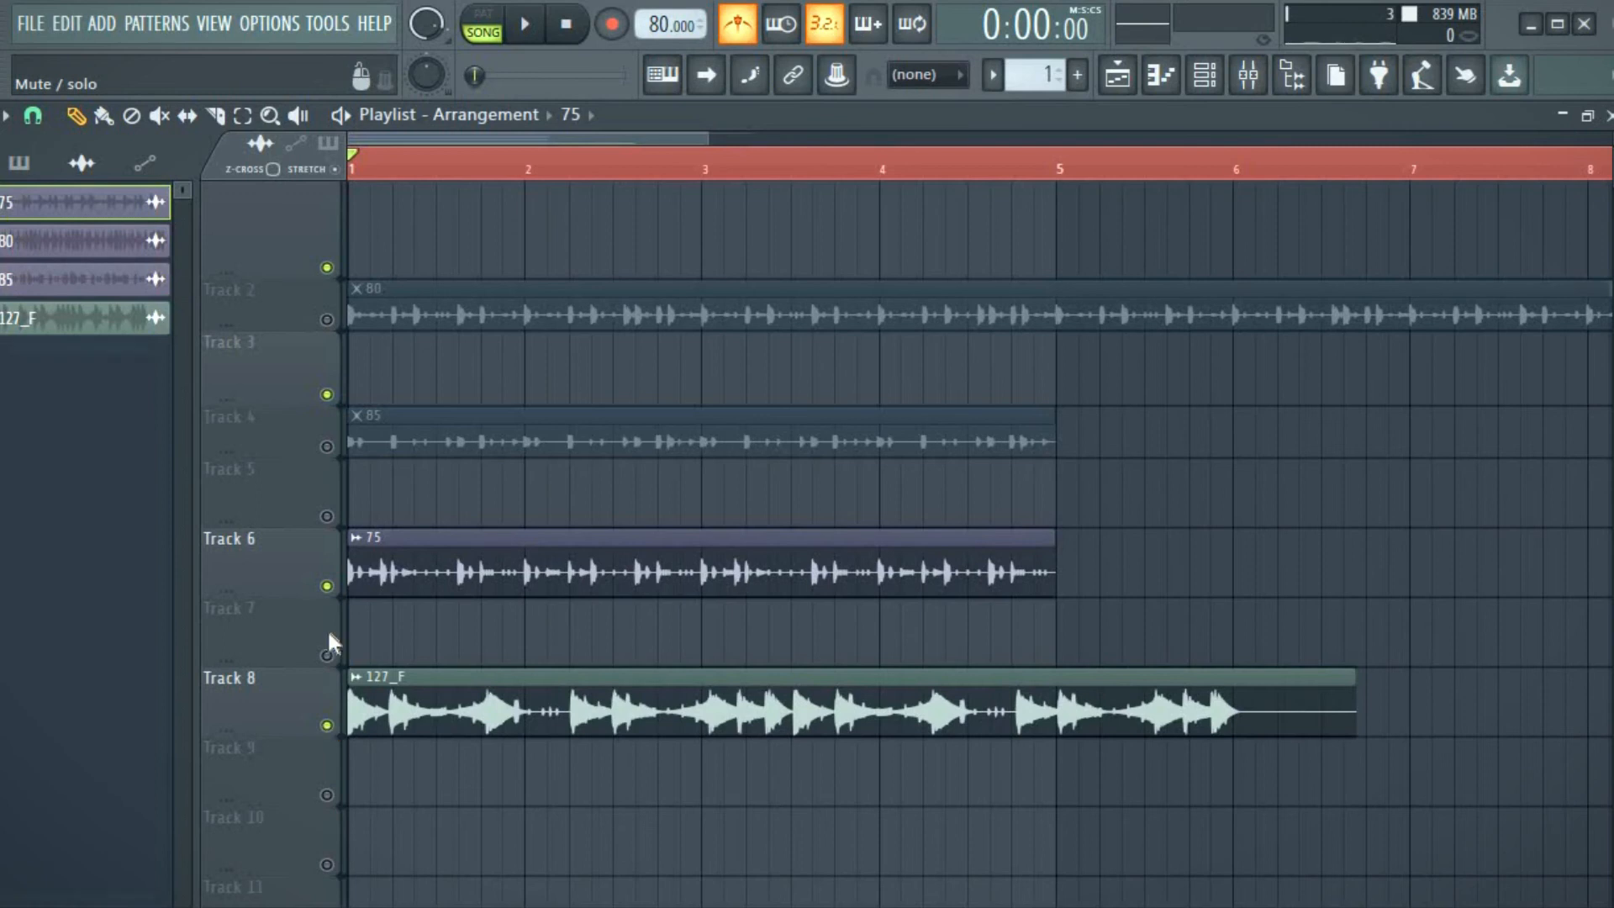
{"action": "left_click", "coordinate": [327, 586]}
{"action": "key", "text": "space"}
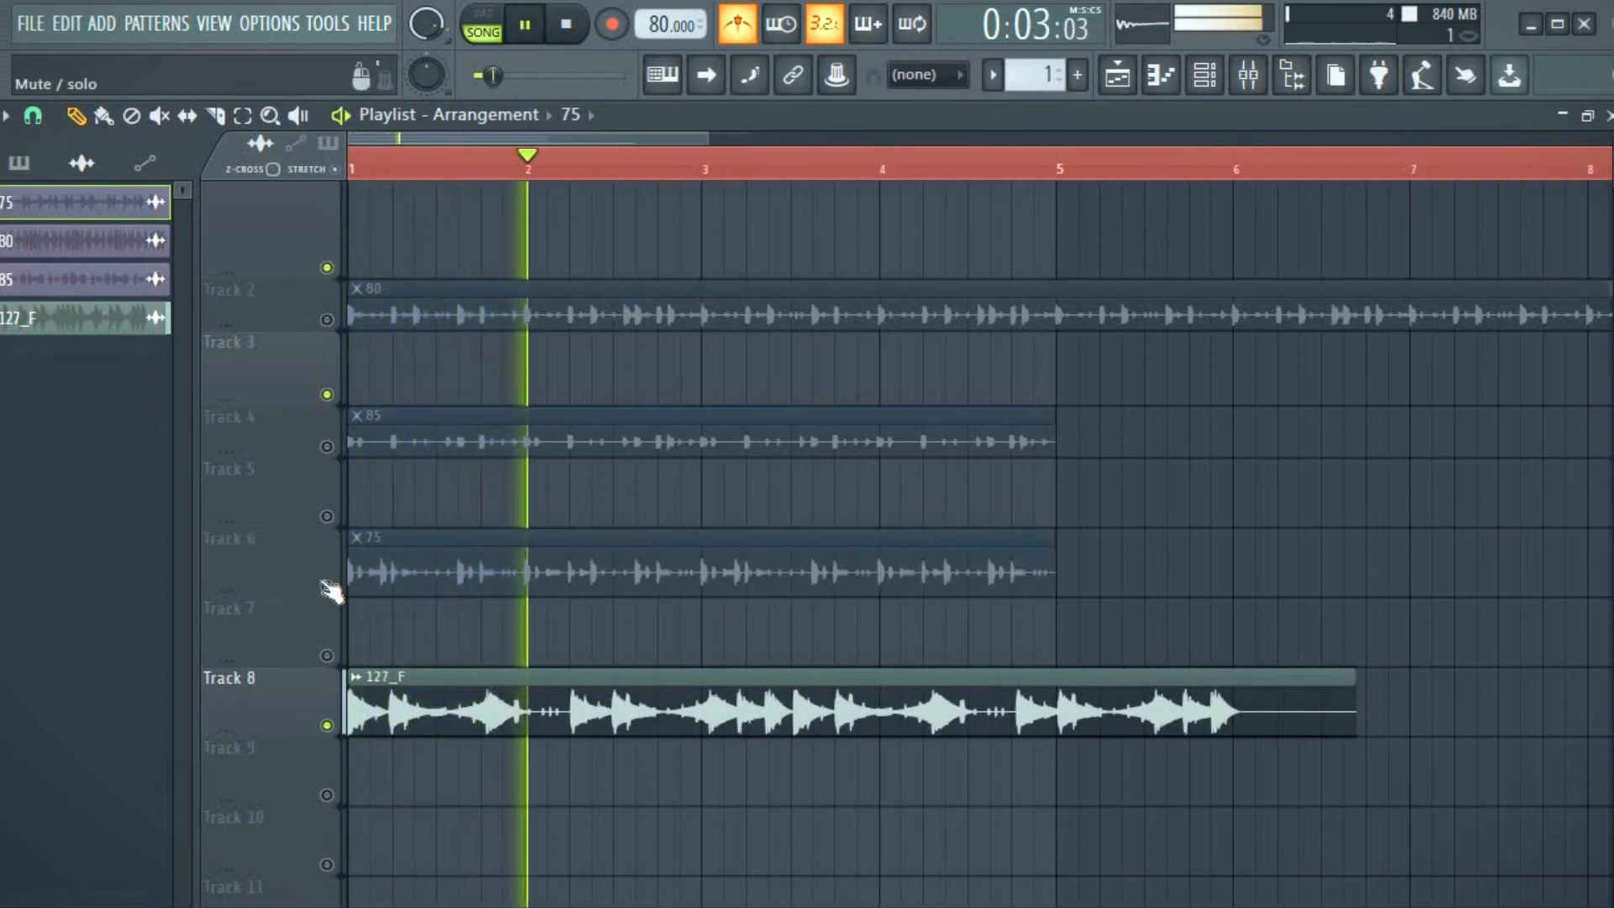
{"action": "key", "text": "space"}
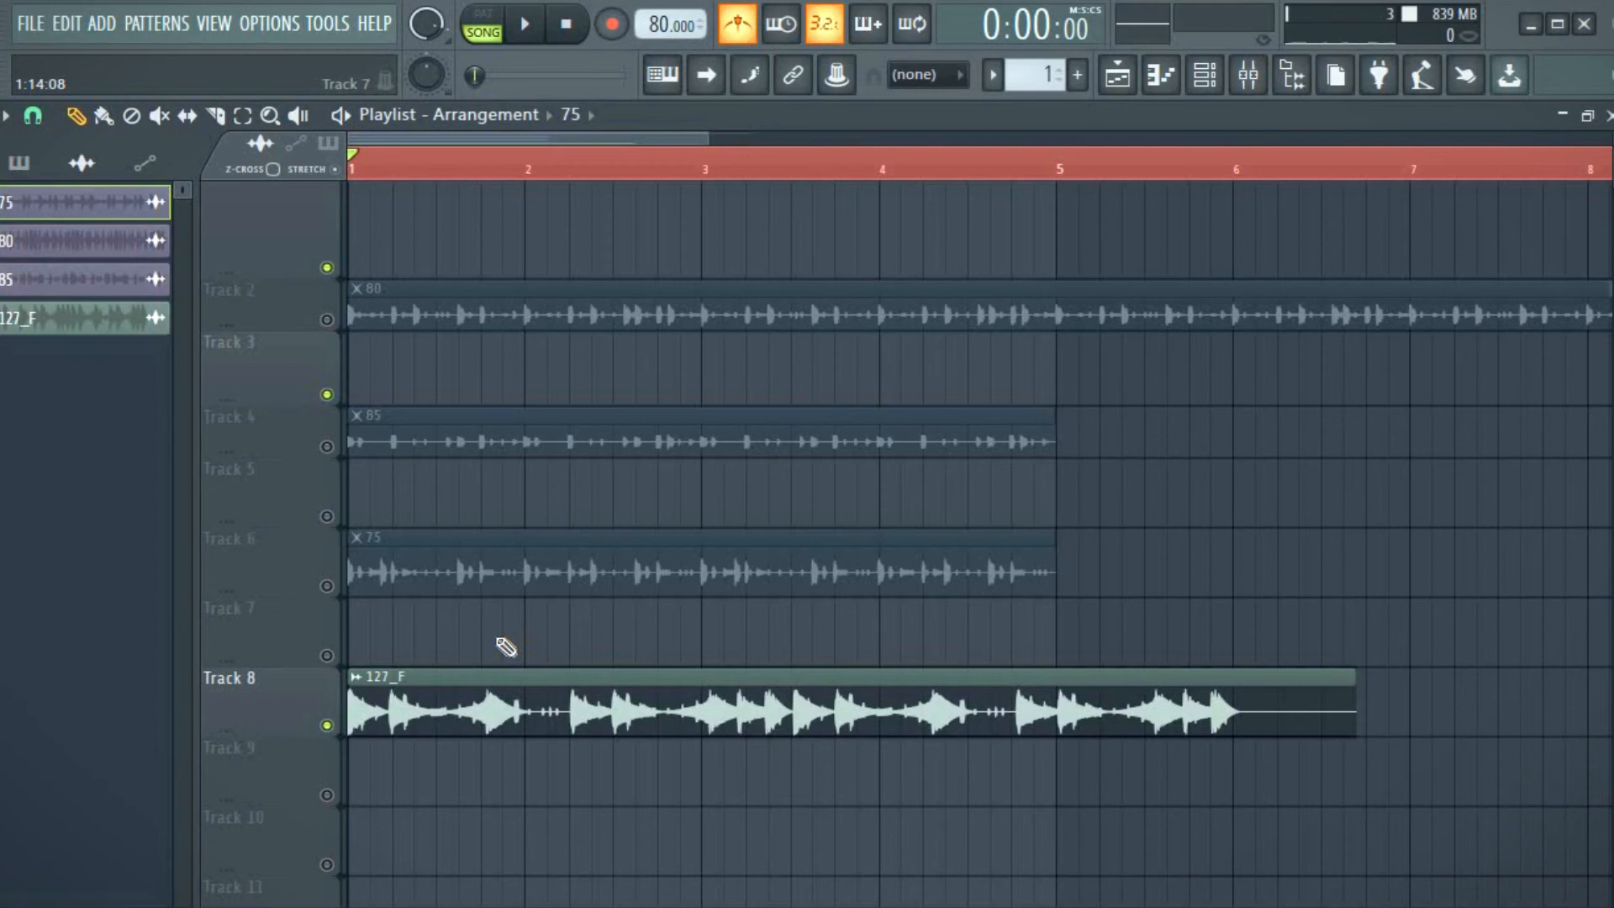
Time-stretch the 127_F clip shorter to a length of about 4:07:02 and play it against the metronome
{"action": "left_click_drag", "start_coordinate": [1349, 696], "coordinate": [1127, 695]}
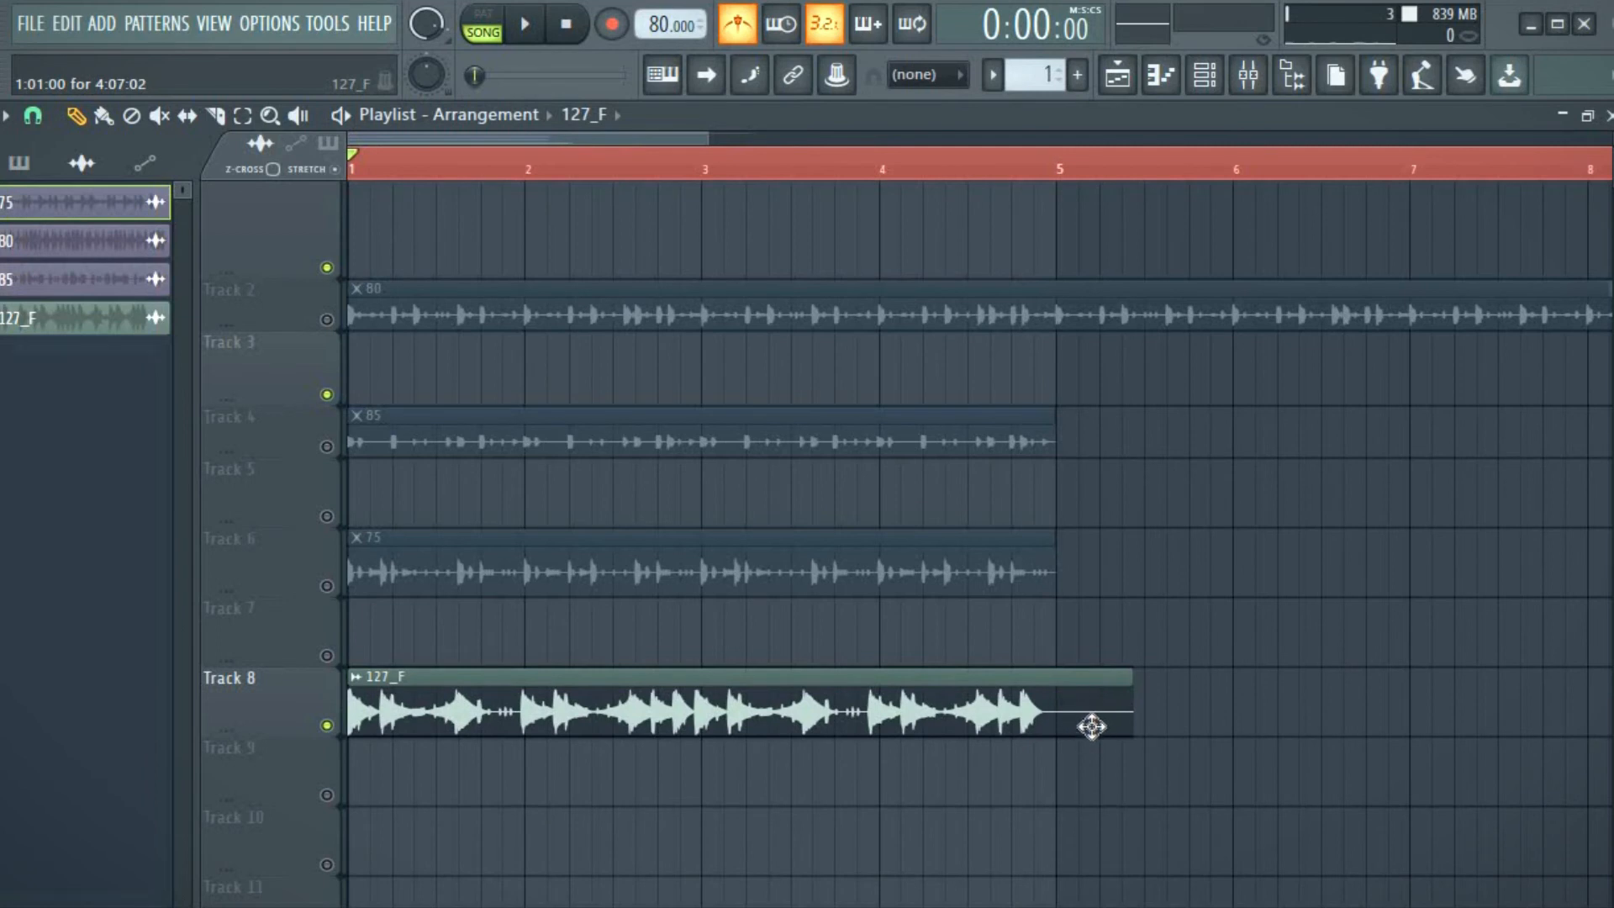
{"action": "left_click_drag", "start_coordinate": [709, 145], "coordinate": [571, 188]}
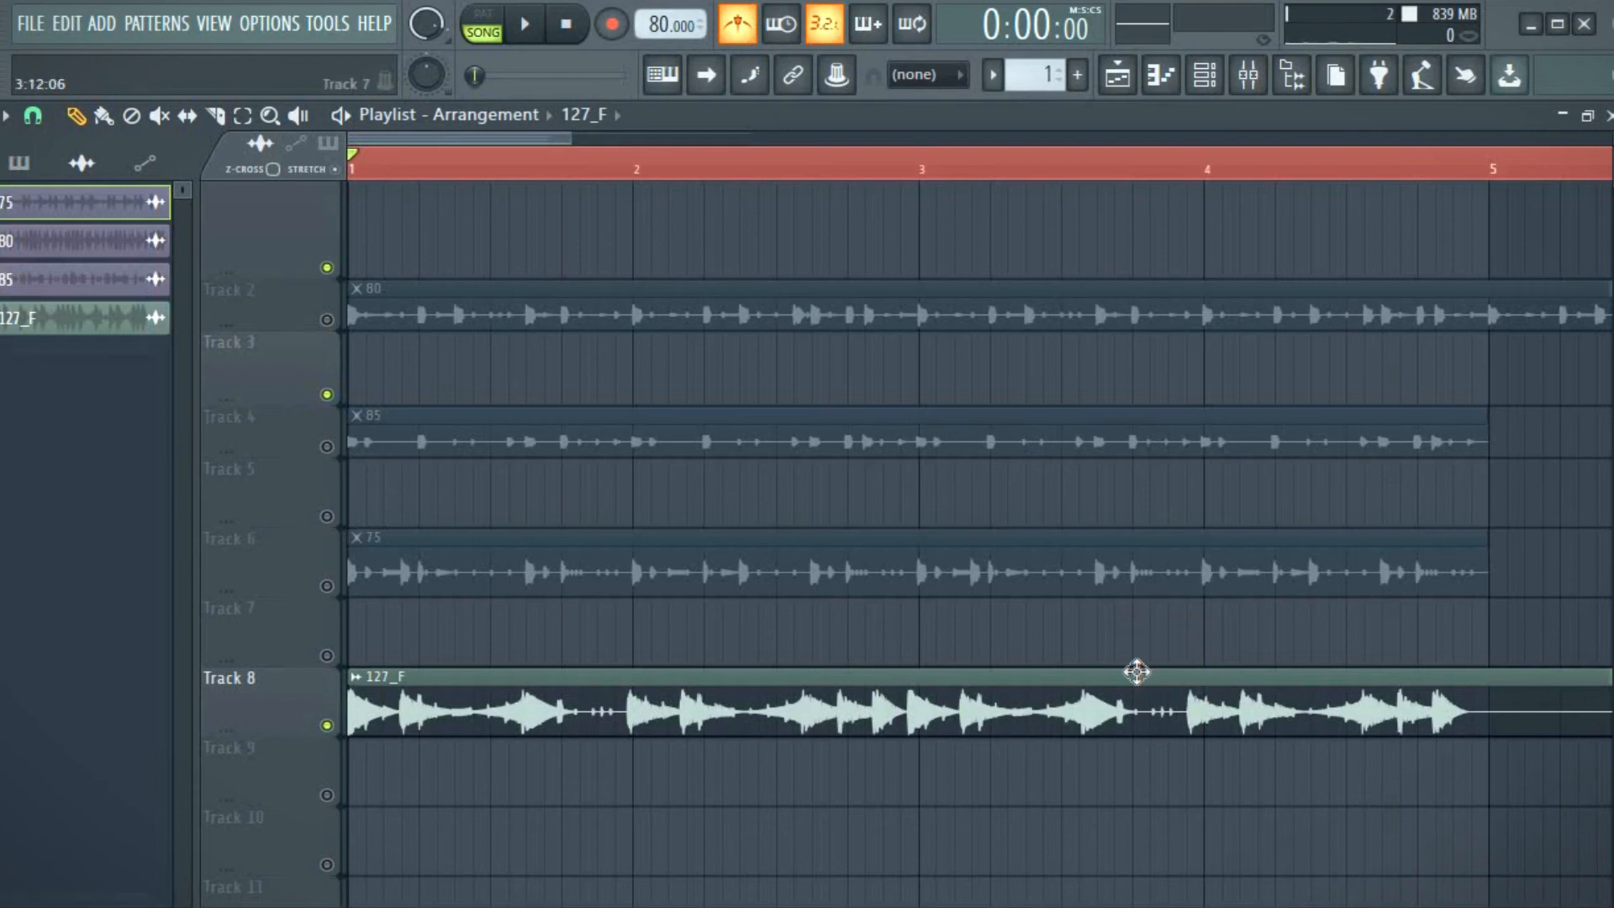
{"action": "key", "text": "space"}
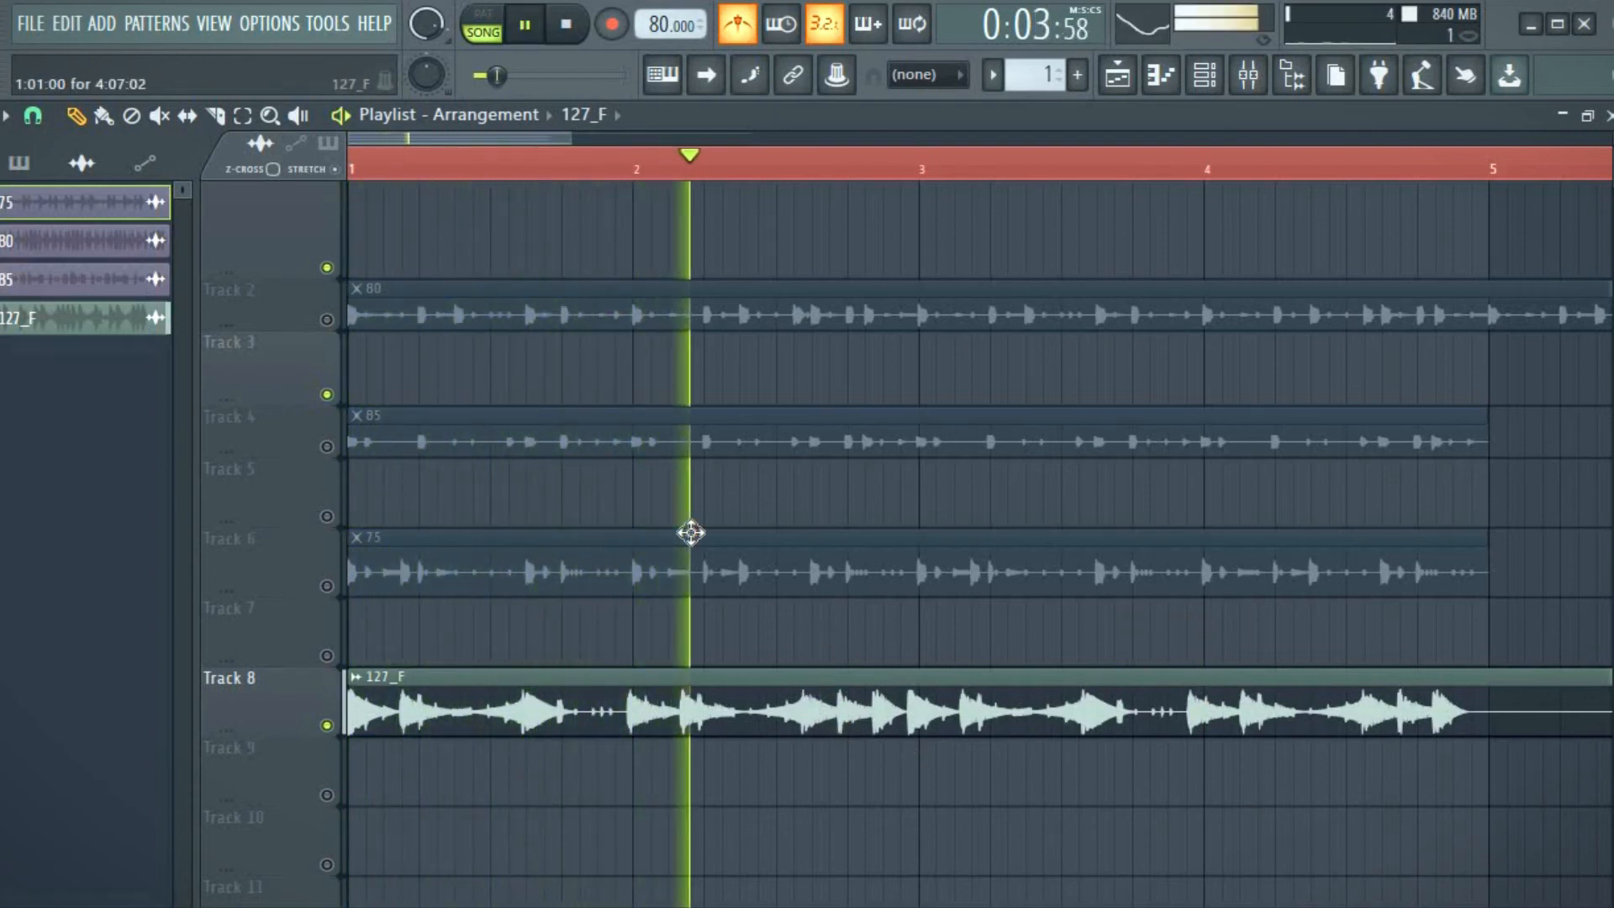
{"action": "left_click_drag", "start_coordinate": [570, 139], "coordinate": [652, 249]}
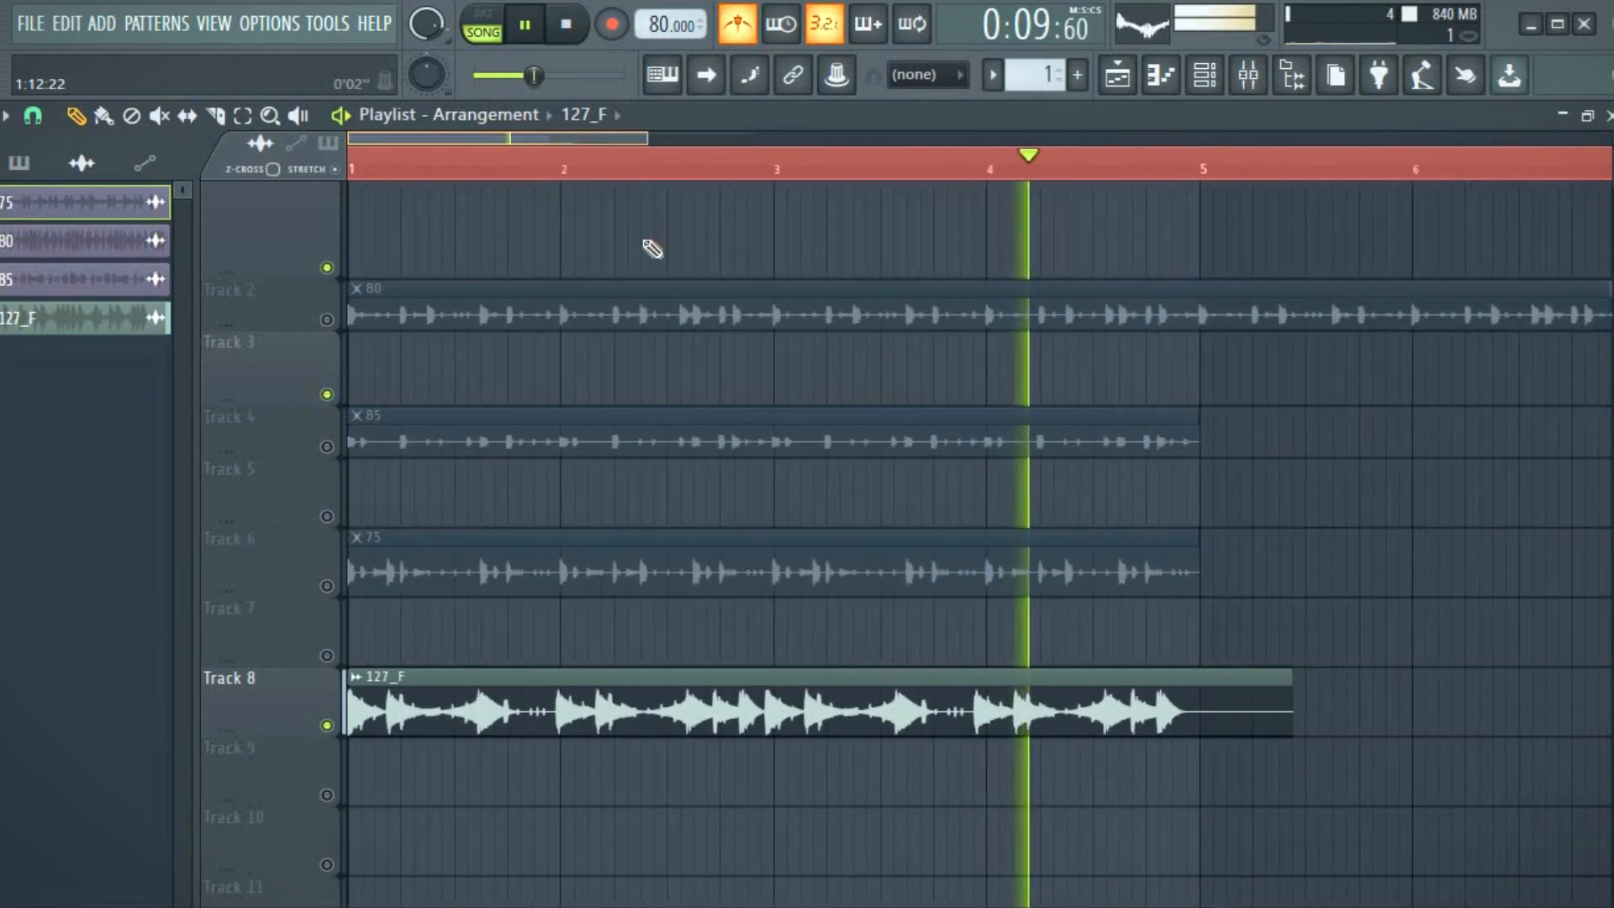
{"action": "key", "text": "space"}
{"action": "key", "text": "space"}
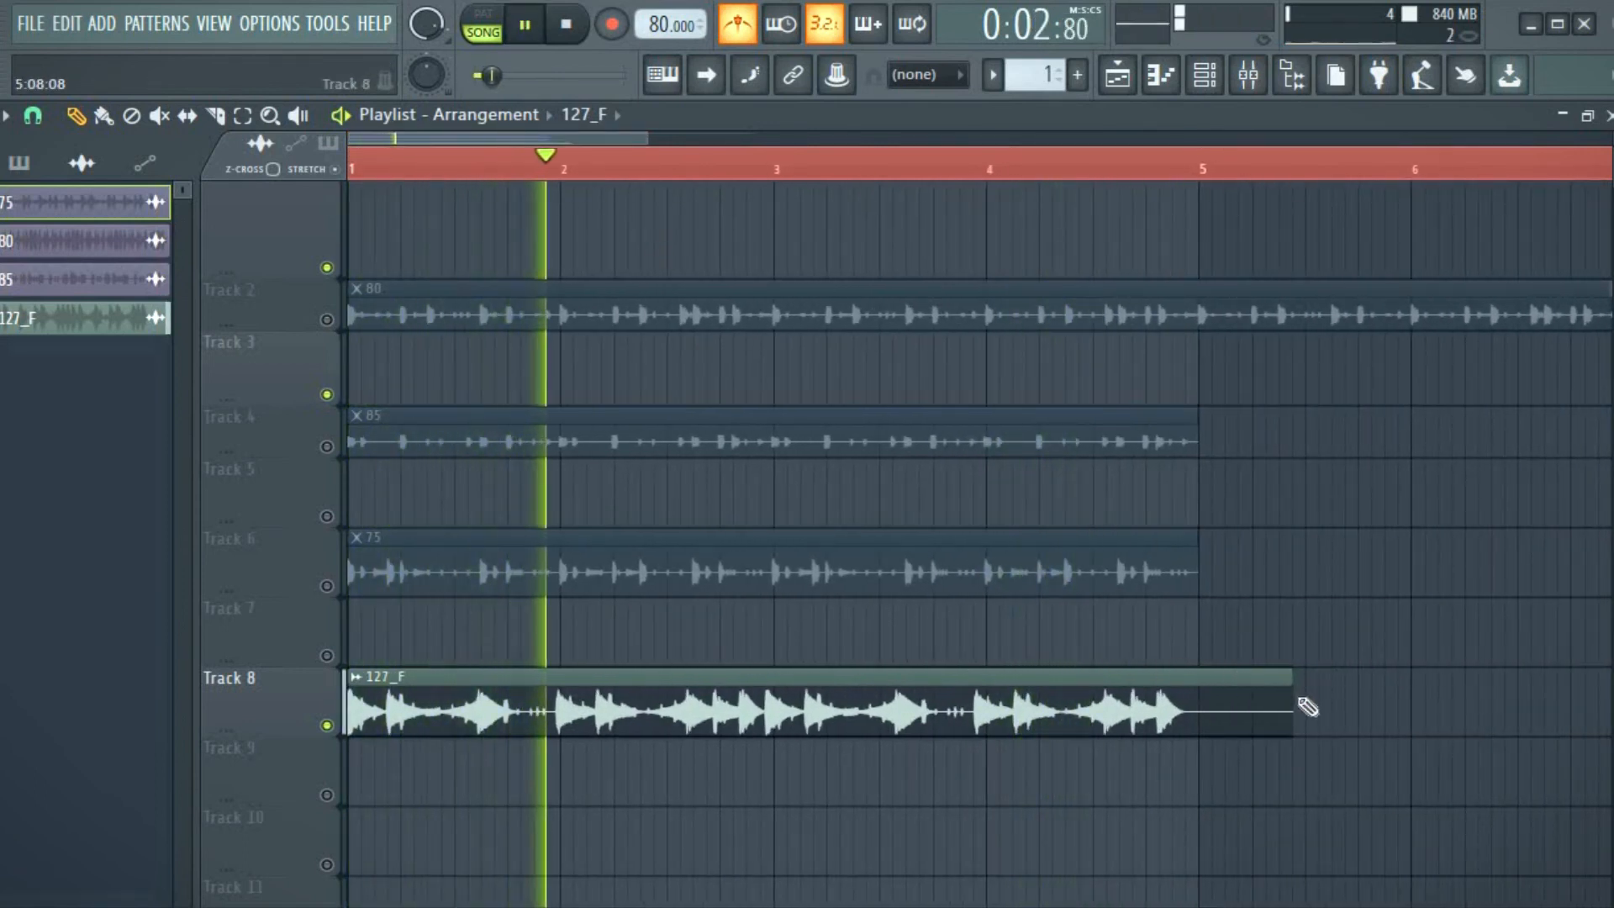
Lengthen the 127_F clip's stretch to 4:08:14 during playback so its audible part reaches bar 5, and stop playback
{"action": "left_click_drag", "start_coordinate": [1292, 700], "coordinate": [1307, 701]}
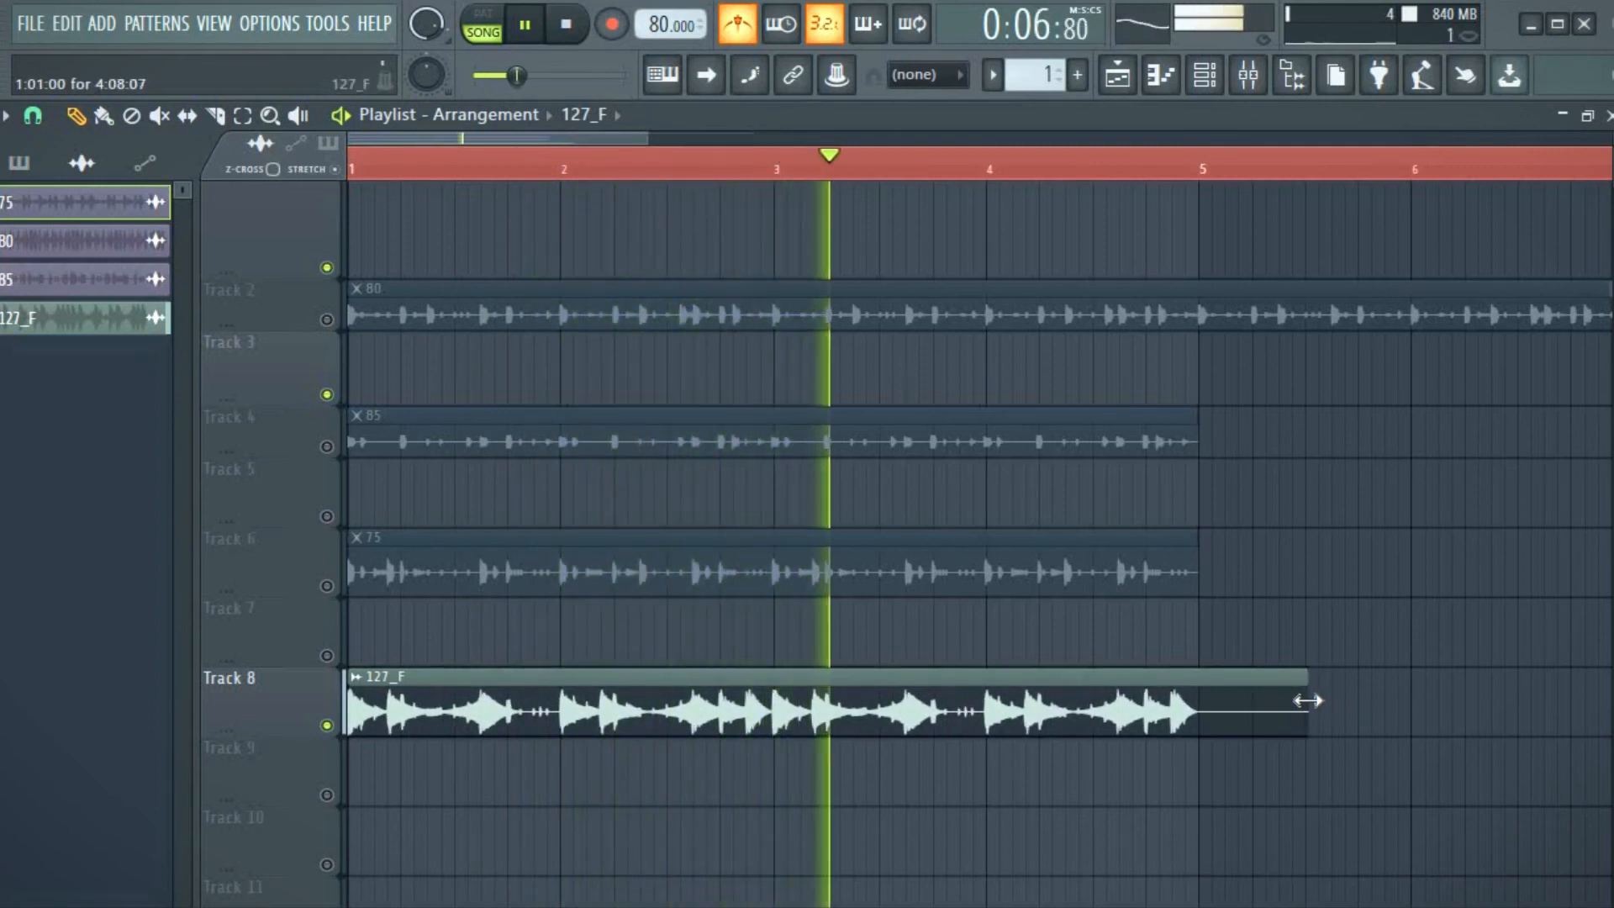
{"action": "left_click_drag", "start_coordinate": [1307, 700], "coordinate": [1312, 700]}
{"action": "key", "text": "space"}
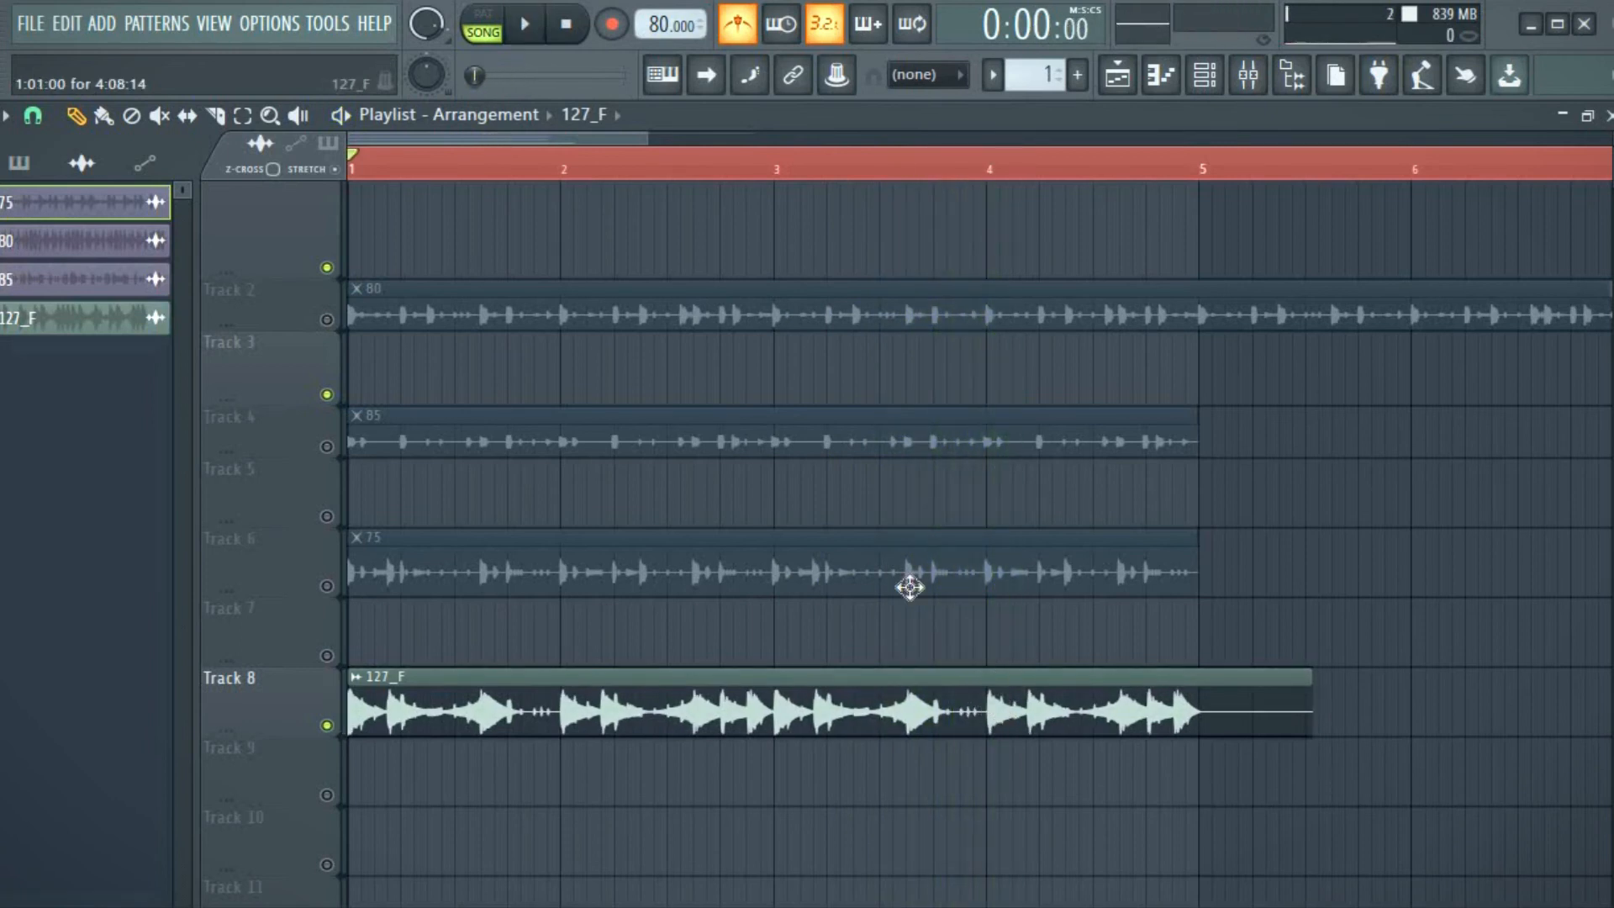
Try to stretch the whole 127_F clip, silent tail included, to end at bar 5 and listen to it
{"action": "left_click_drag", "start_coordinate": [646, 138], "coordinate": [563, 141]}
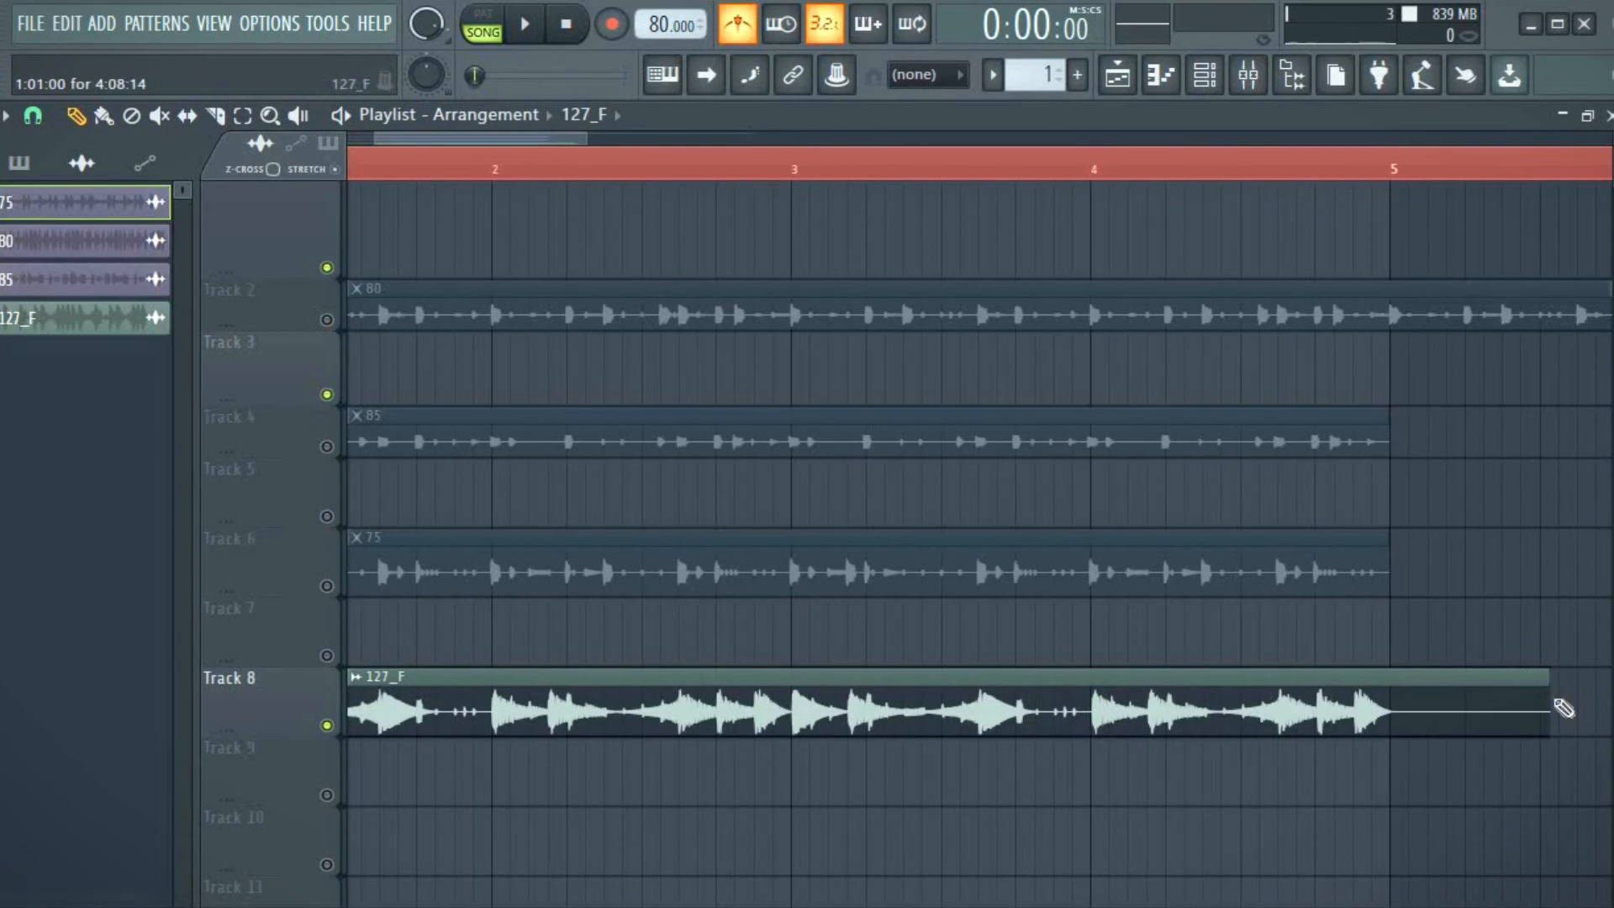
{"action": "left_click_drag", "start_coordinate": [1562, 708], "coordinate": [1387, 708]}
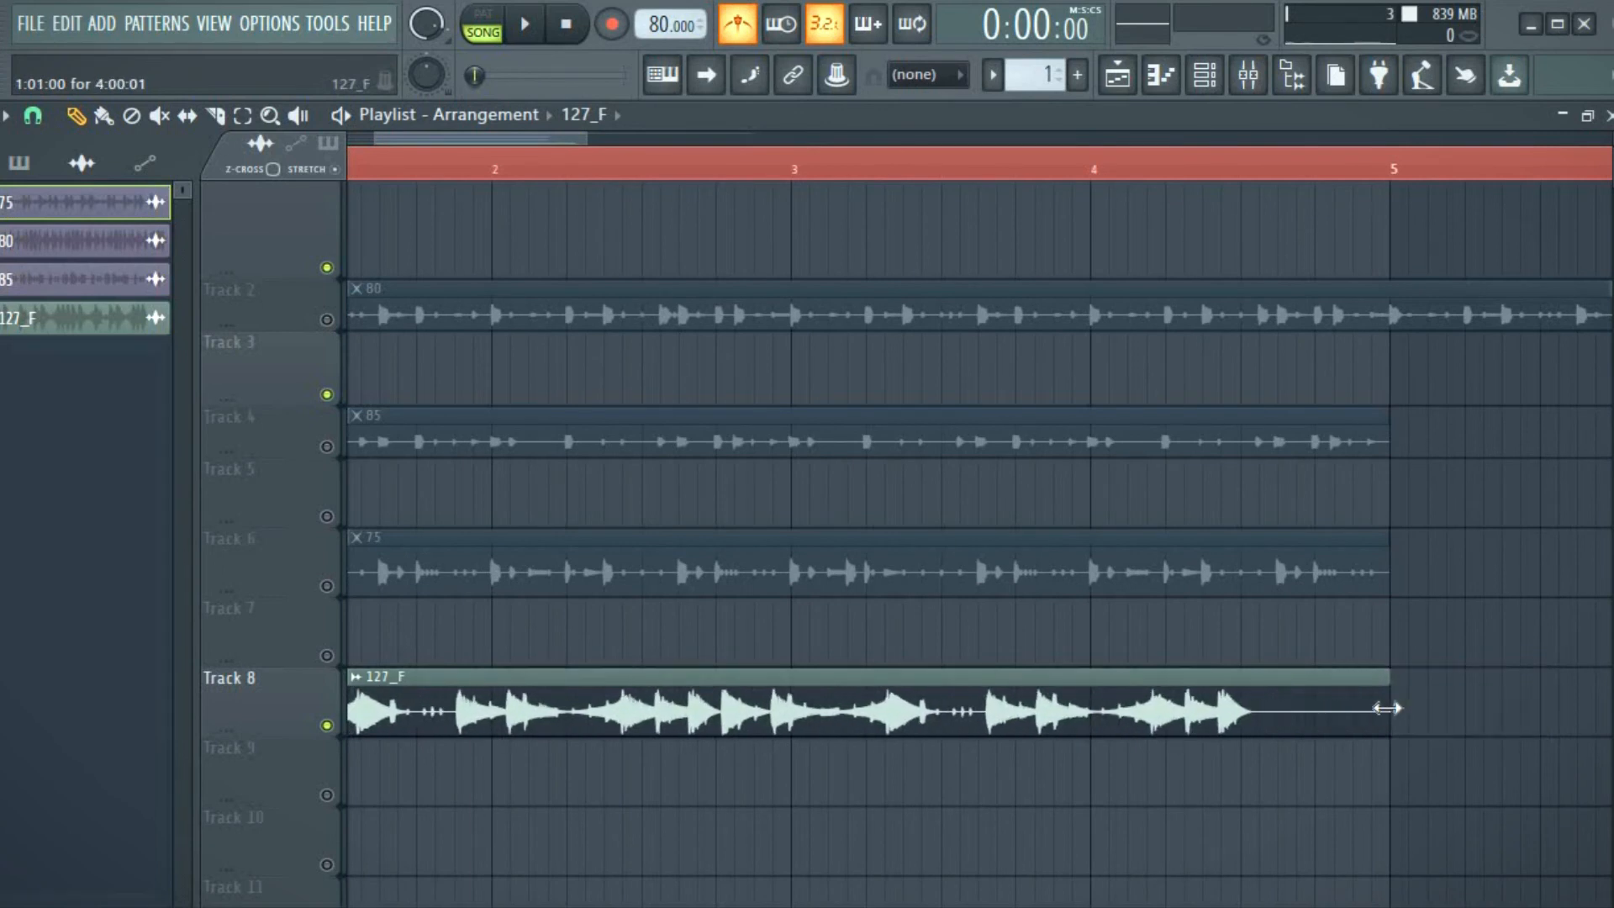
{"action": "left_click_drag", "start_coordinate": [1384, 713], "coordinate": [1384, 714]}
{"action": "key", "text": "space"}
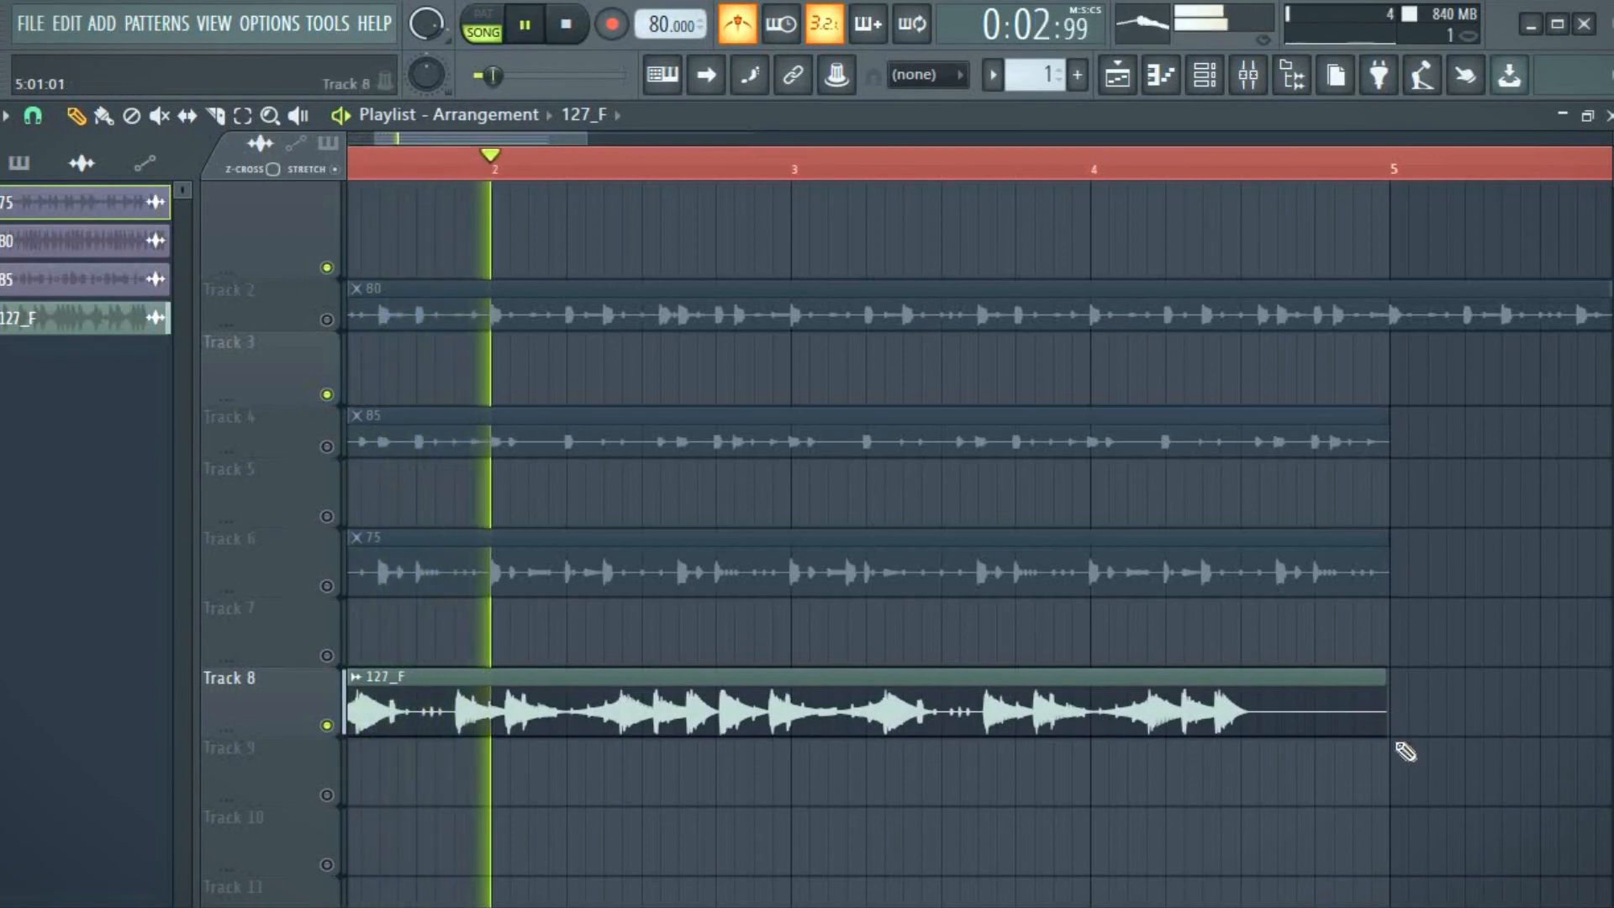
{"action": "key", "text": "space"}
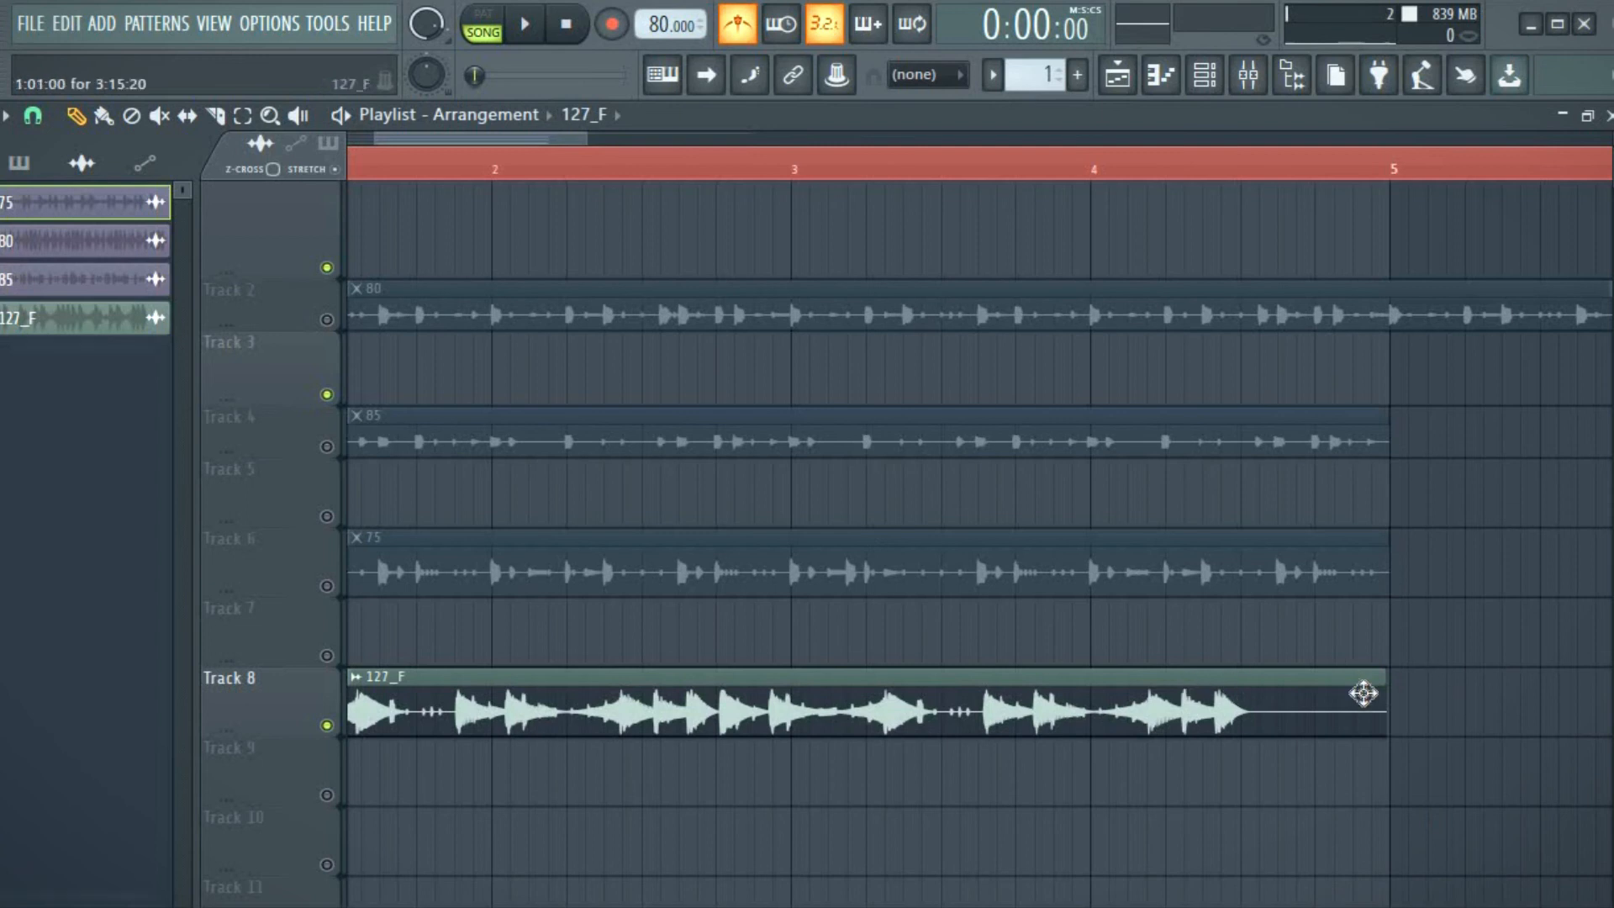
Stretch the 127_F clip back out to a length of 4:08:11, aligning its last hits with the grid before bar 5
{"action": "left_click_drag", "start_coordinate": [1387, 689], "coordinate": [1555, 770]}
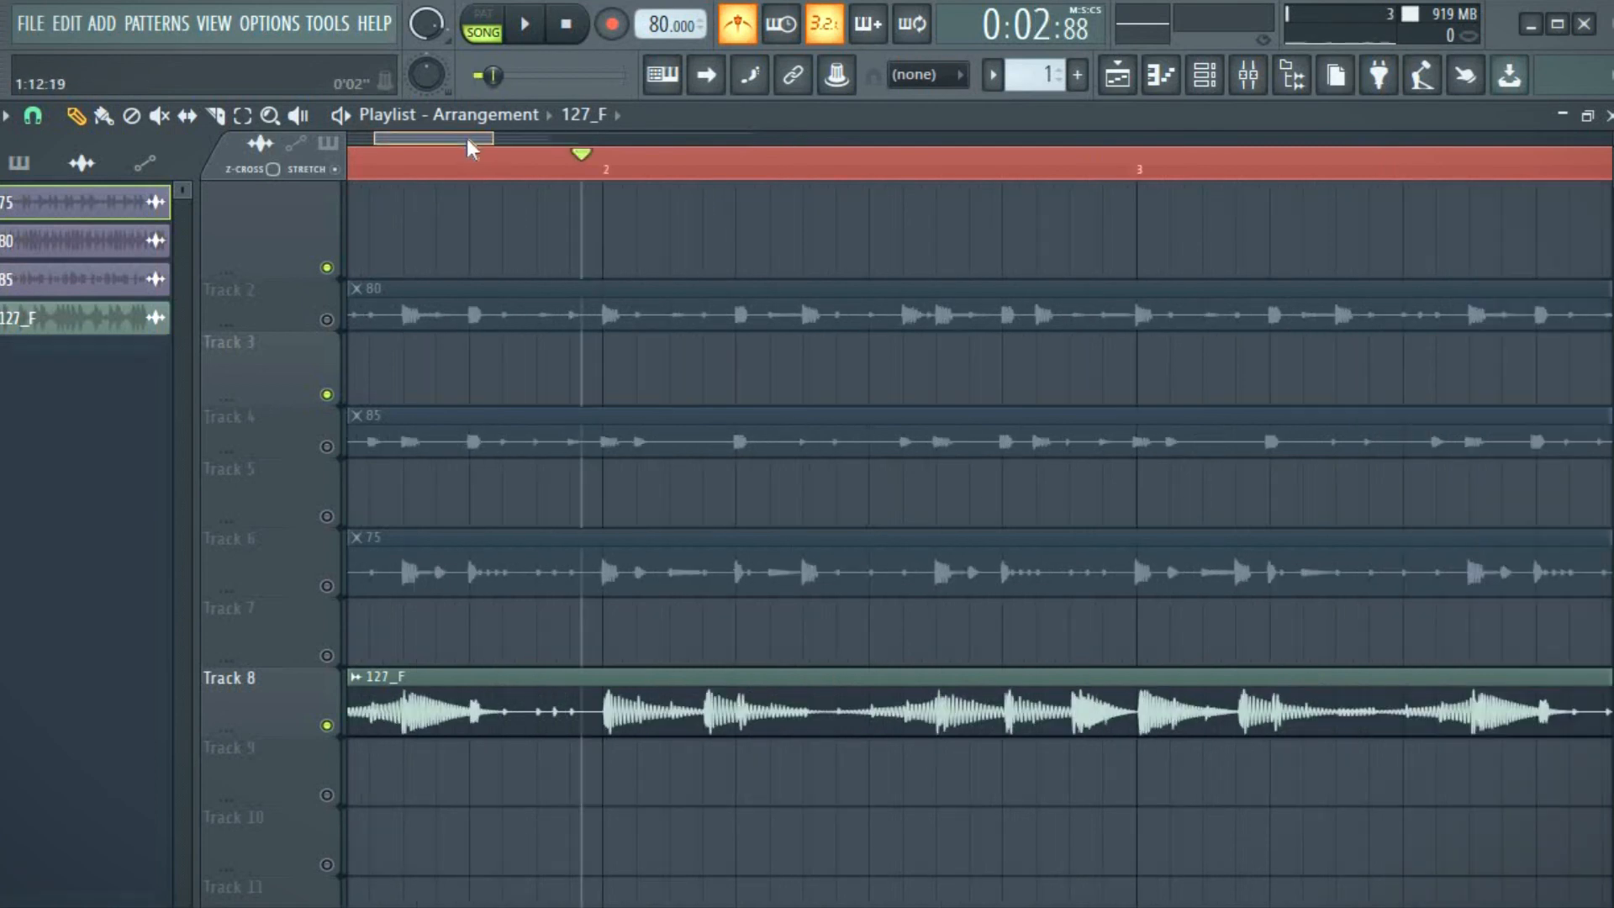
{"action": "left_click_drag", "start_coordinate": [467, 138], "coordinate": [573, 199]}
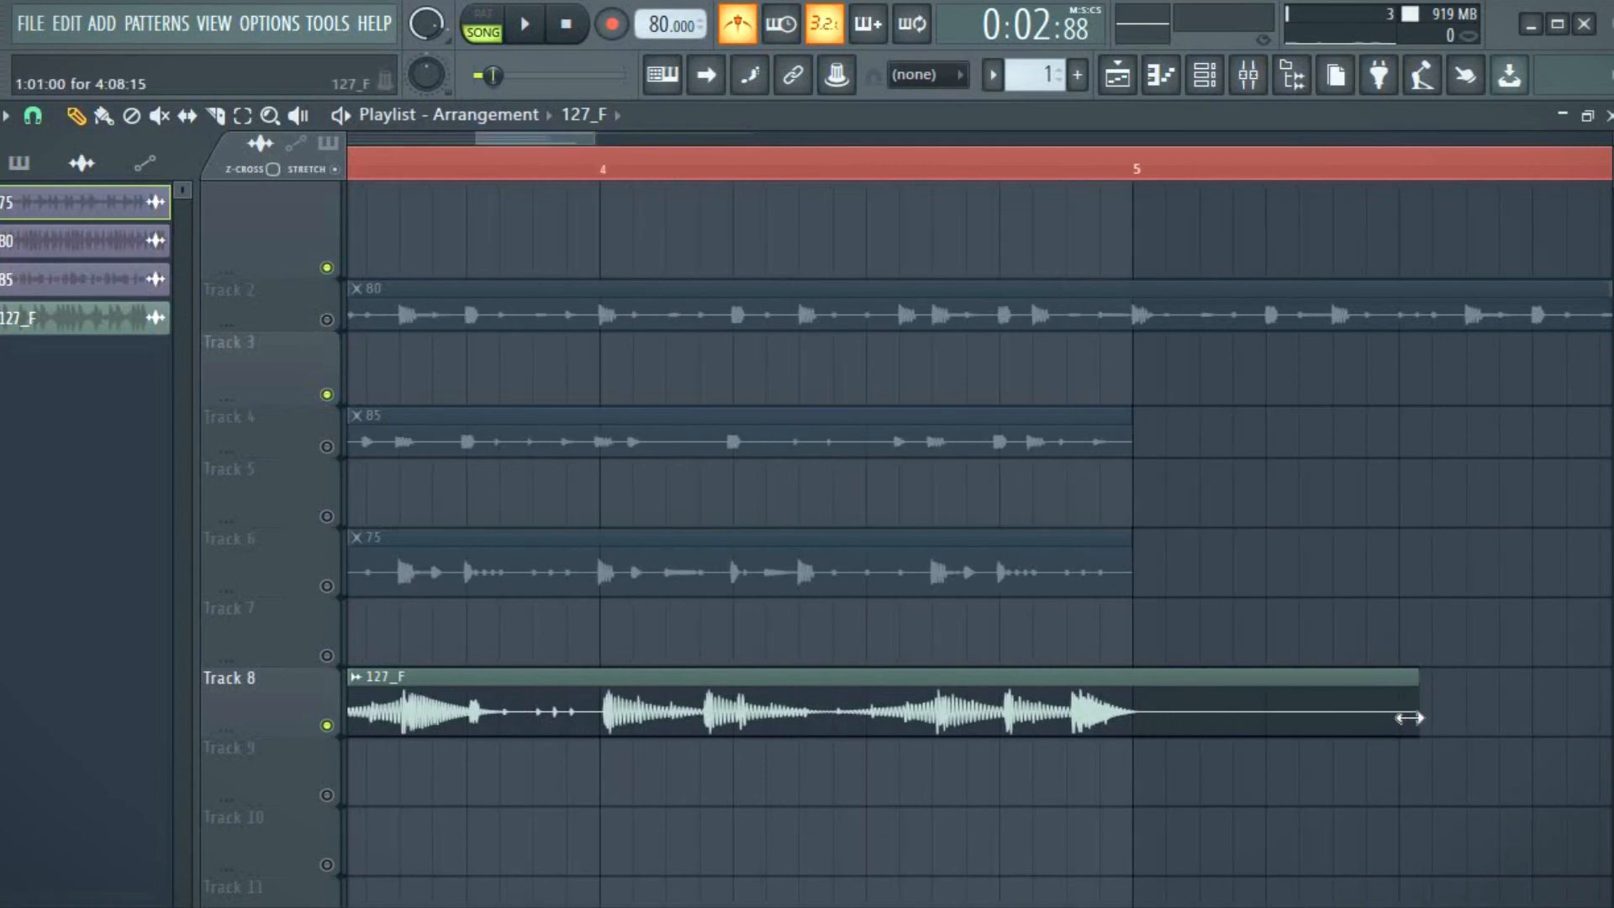
{"action": "left_click_drag", "start_coordinate": [1415, 716], "coordinate": [1410, 723]}
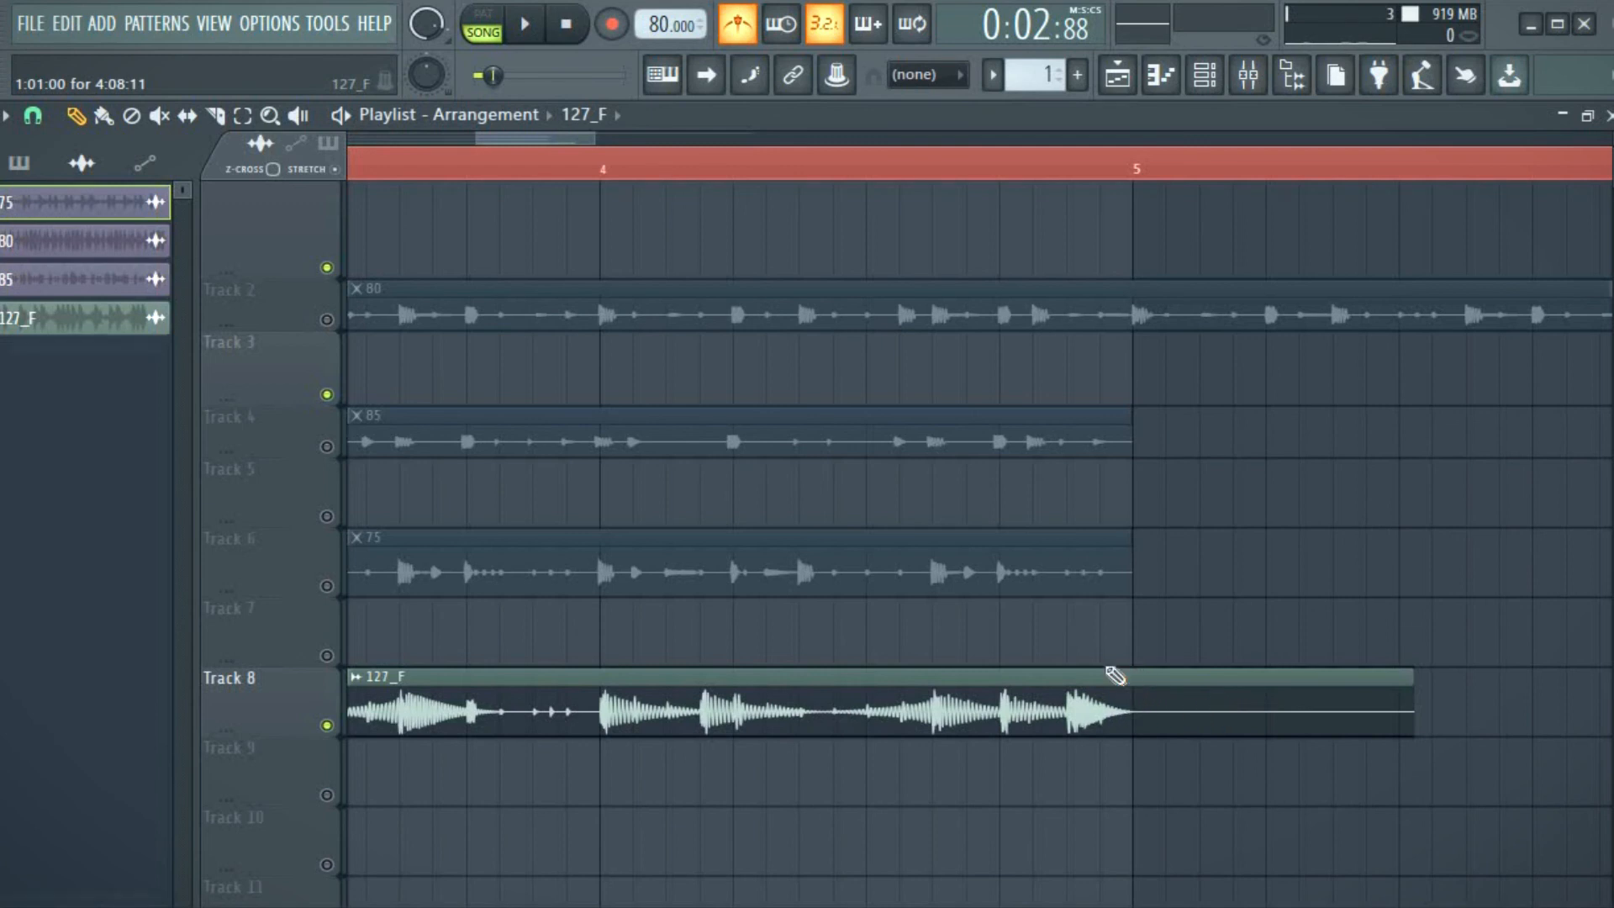
Slice the 127_F clip at bar 5 and delete the silent tail after the cut
{"action": "left_click", "coordinate": [218, 119]}
{"action": "left_click_drag", "start_coordinate": [1143, 691], "coordinate": [1143, 832]}
{"action": "left_click", "coordinate": [76, 116]}
{"action": "right_click", "coordinate": [1250, 721]}
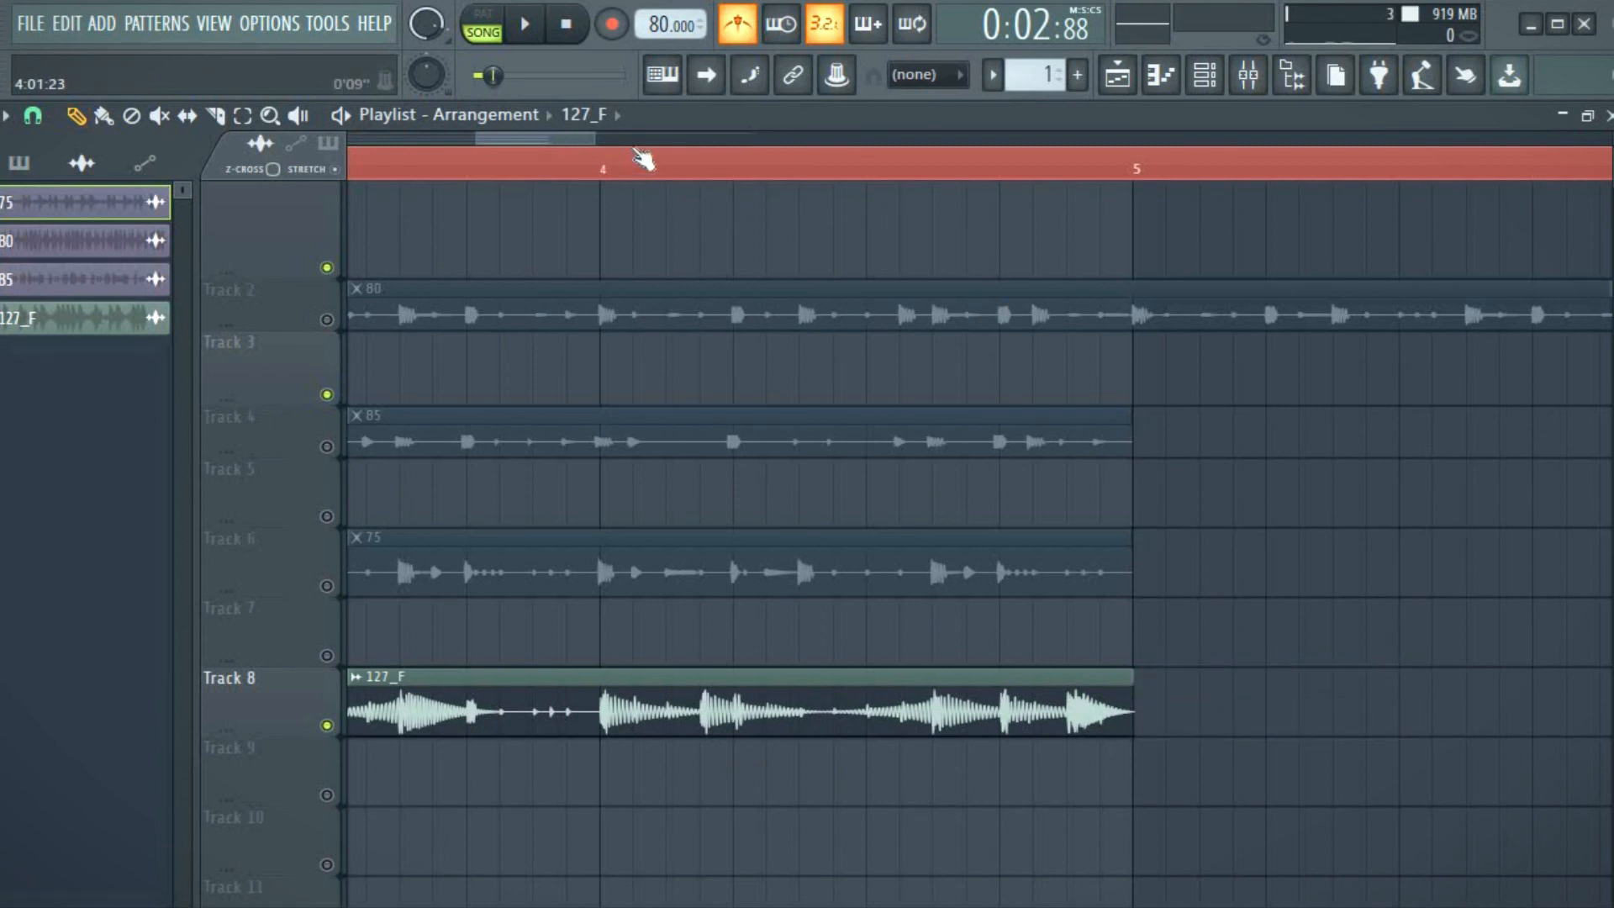
Listen to the trimmed four-bar 127_F clip from the start against the metronome
{"action": "left_click_drag", "start_coordinate": [568, 132], "coordinate": [426, 178]}
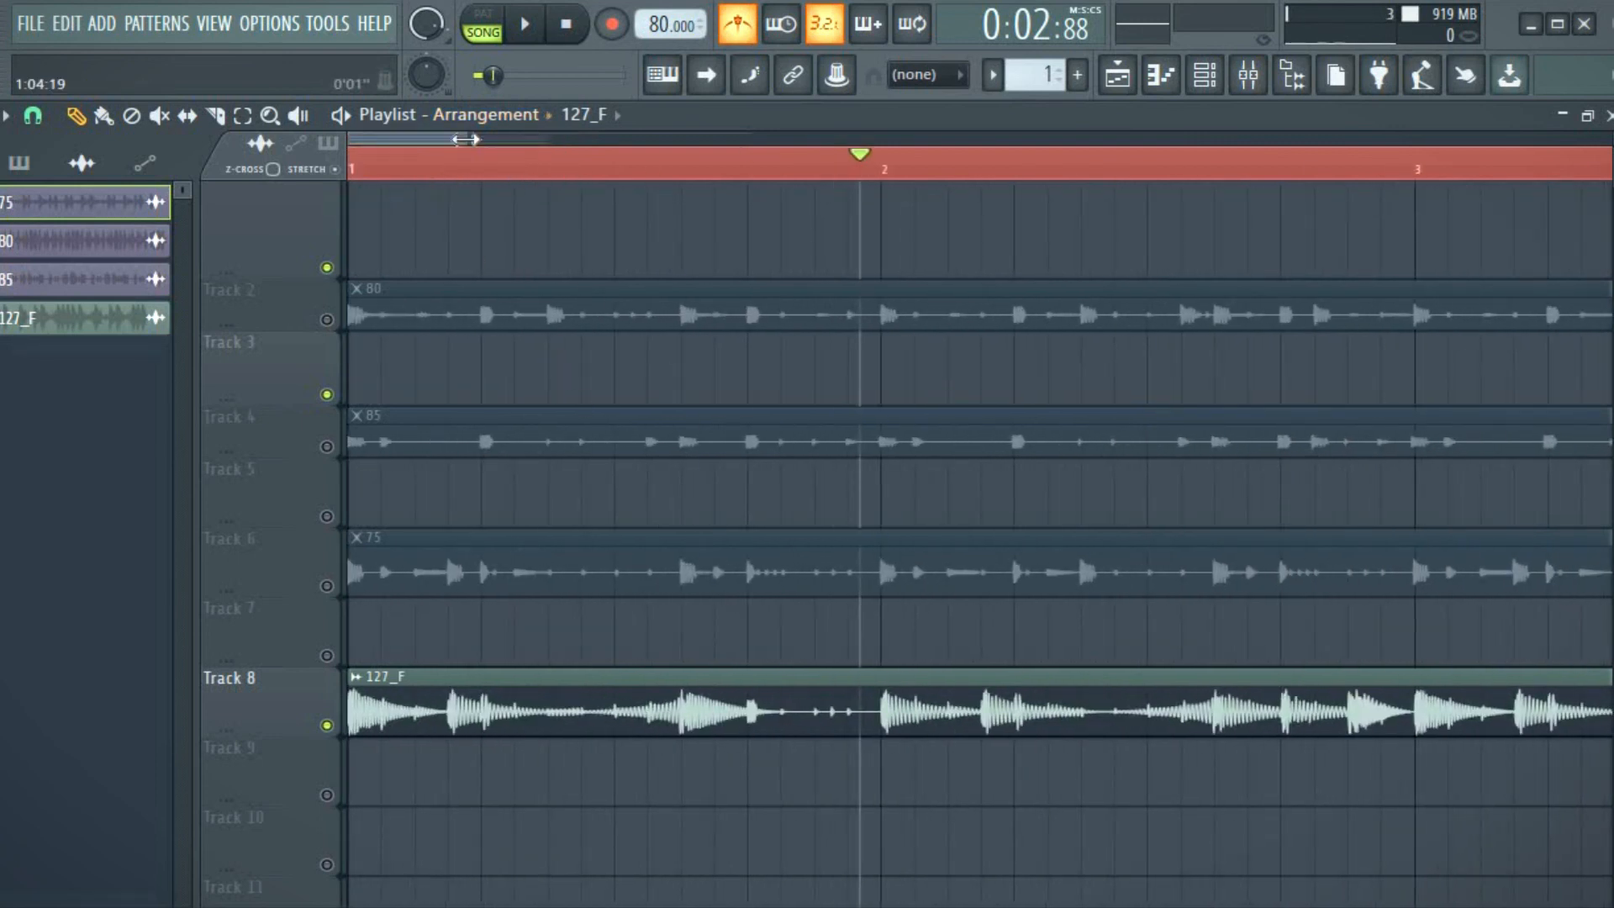
{"action": "left_click_drag", "start_coordinate": [512, 166], "coordinate": [611, 266]}
{"action": "key", "text": "space"}
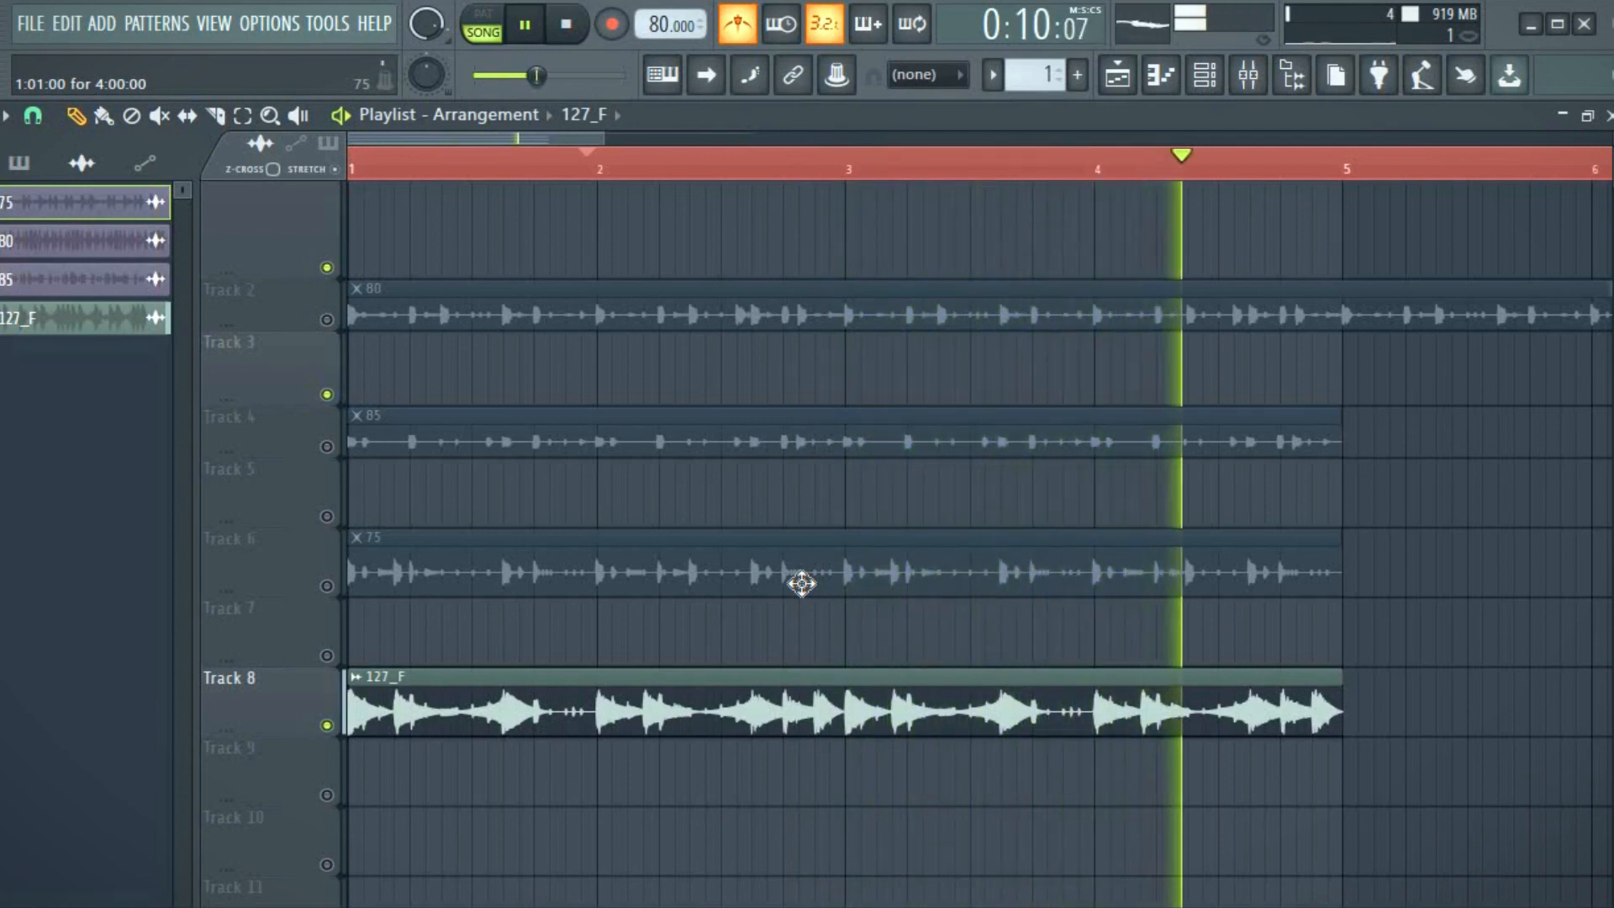
{"action": "key", "text": "space"}
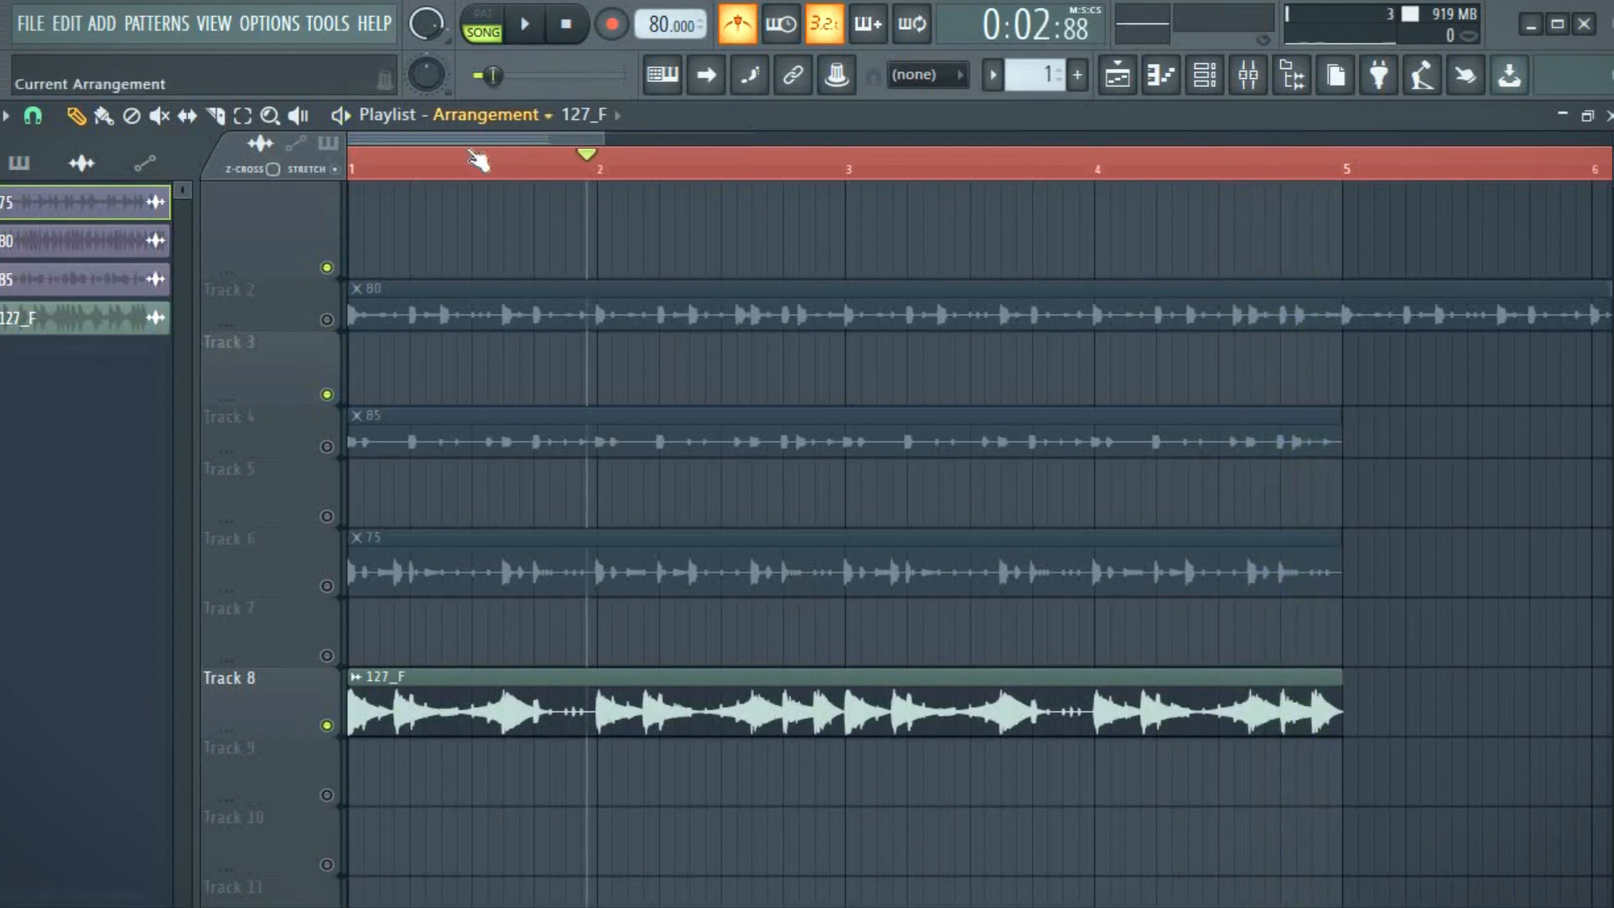
Return the playhead to bar 1 and examine the 127_F clip's beats against the grid up to bar 5
{"action": "left_click_drag", "start_coordinate": [391, 168], "coordinate": [306, 157]}
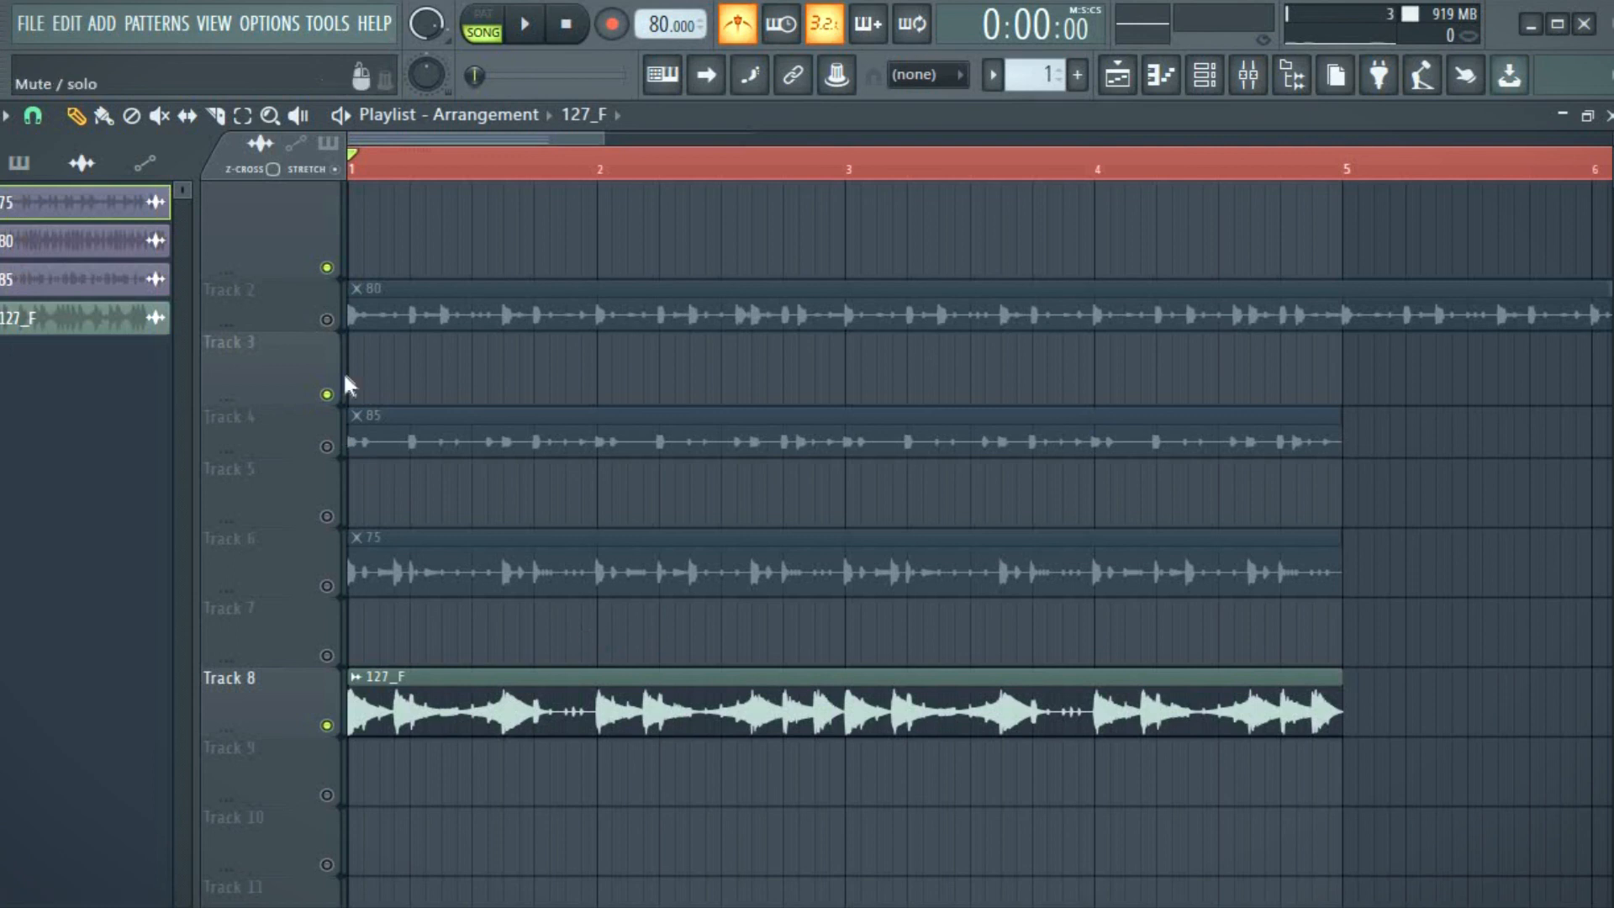
{"action": "left_click_drag", "start_coordinate": [600, 141], "coordinate": [523, 141]}
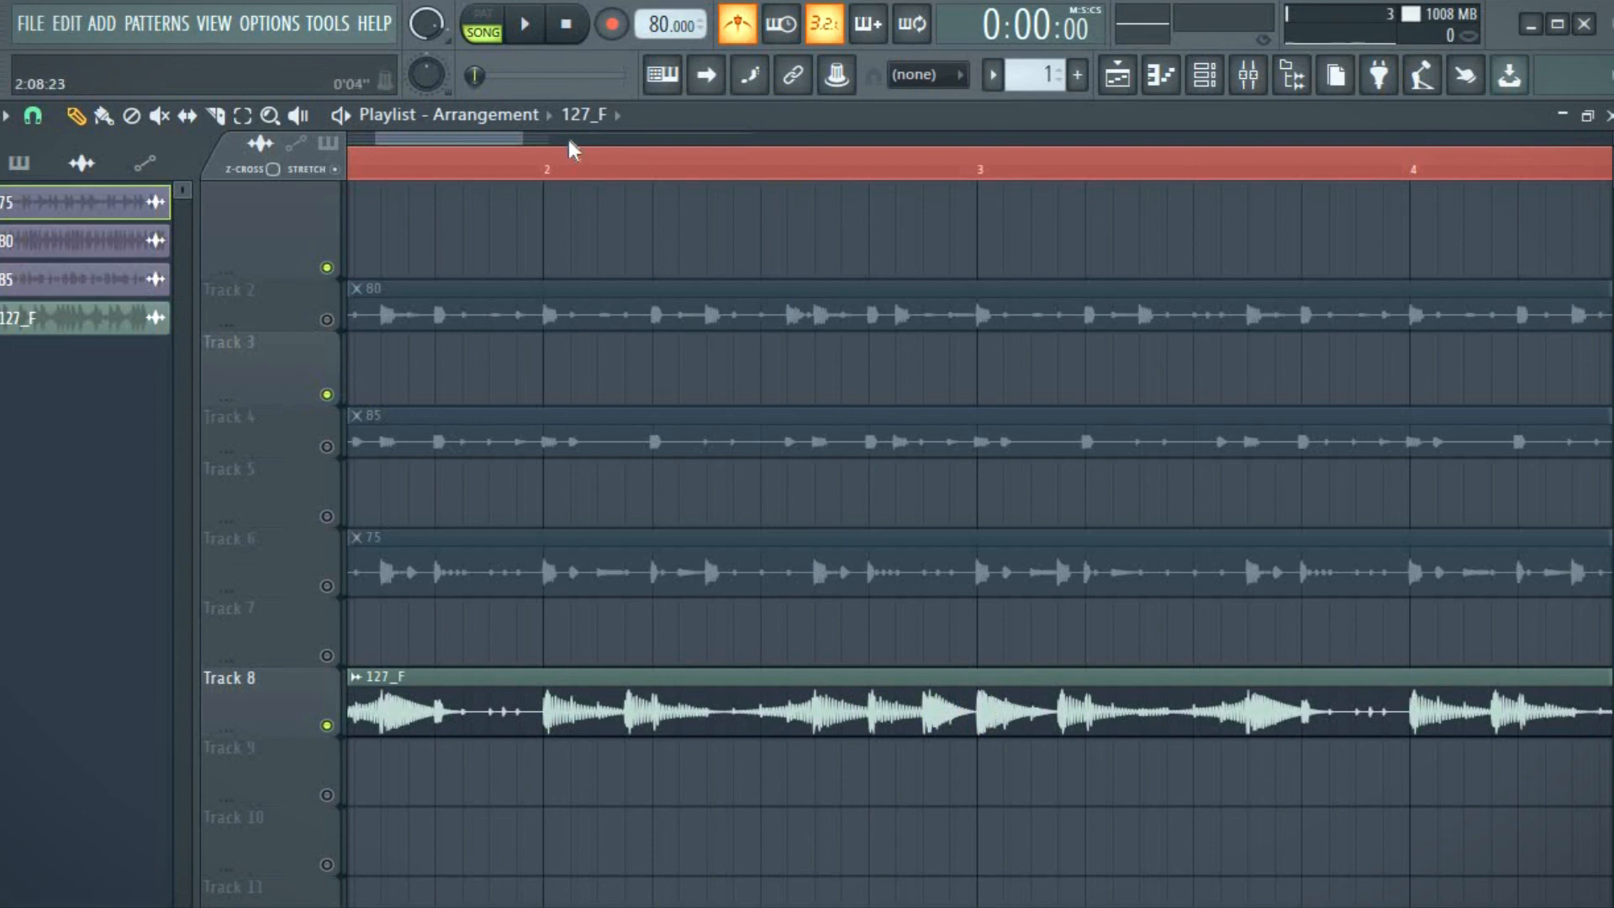
{"action": "left_click_drag", "start_coordinate": [499, 141], "coordinate": [581, 168]}
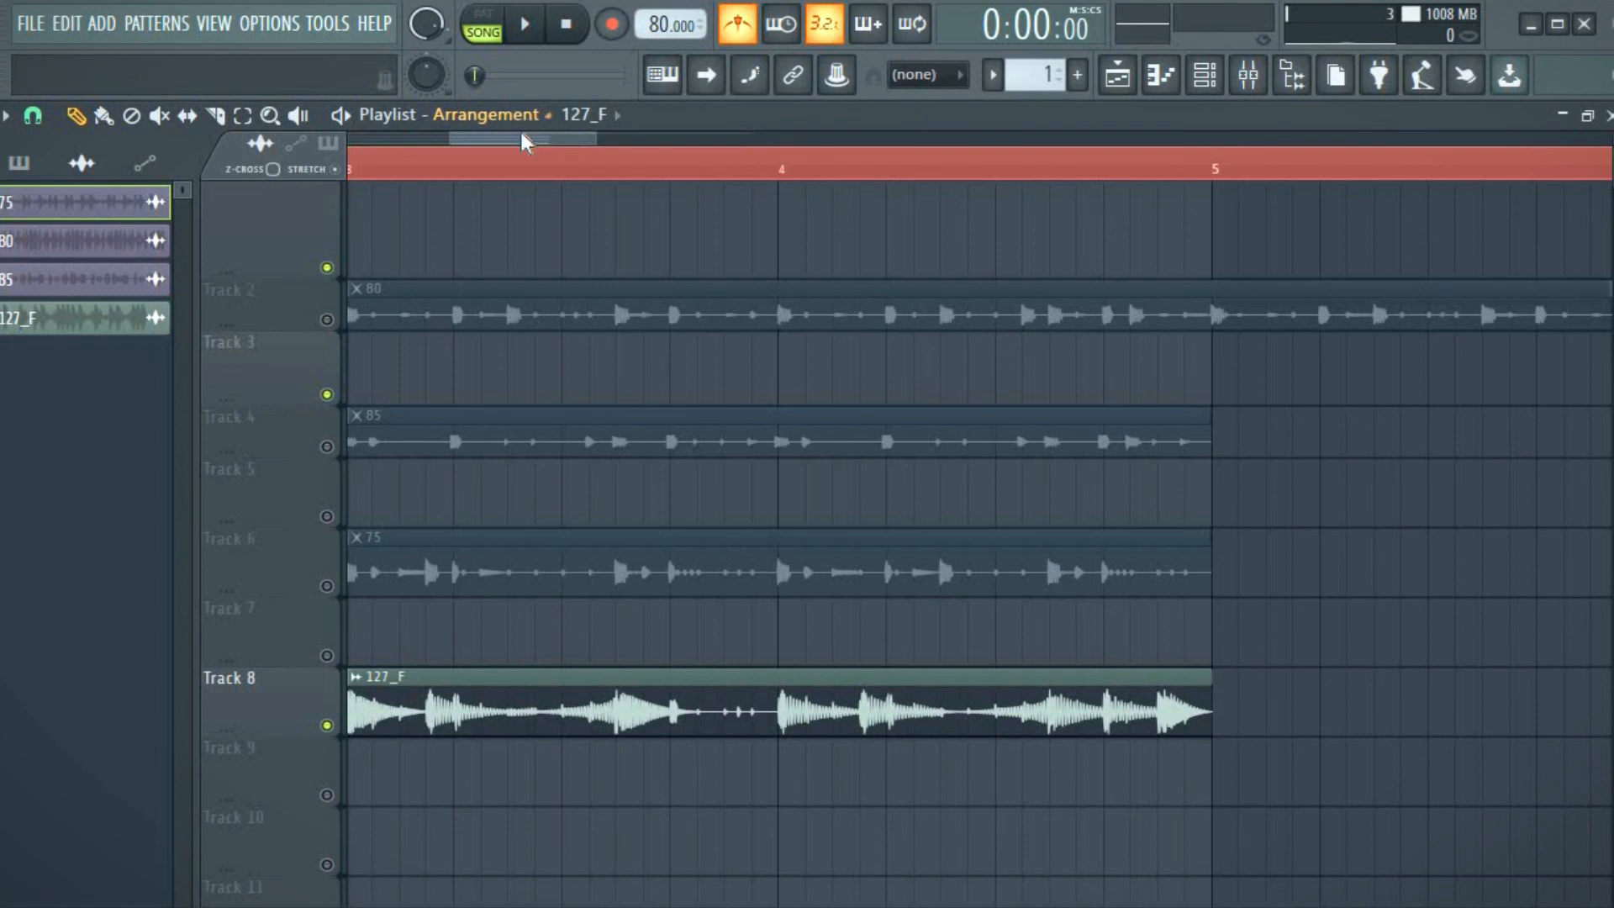
{"action": "left_click_drag", "start_coordinate": [579, 138], "coordinate": [729, 285]}
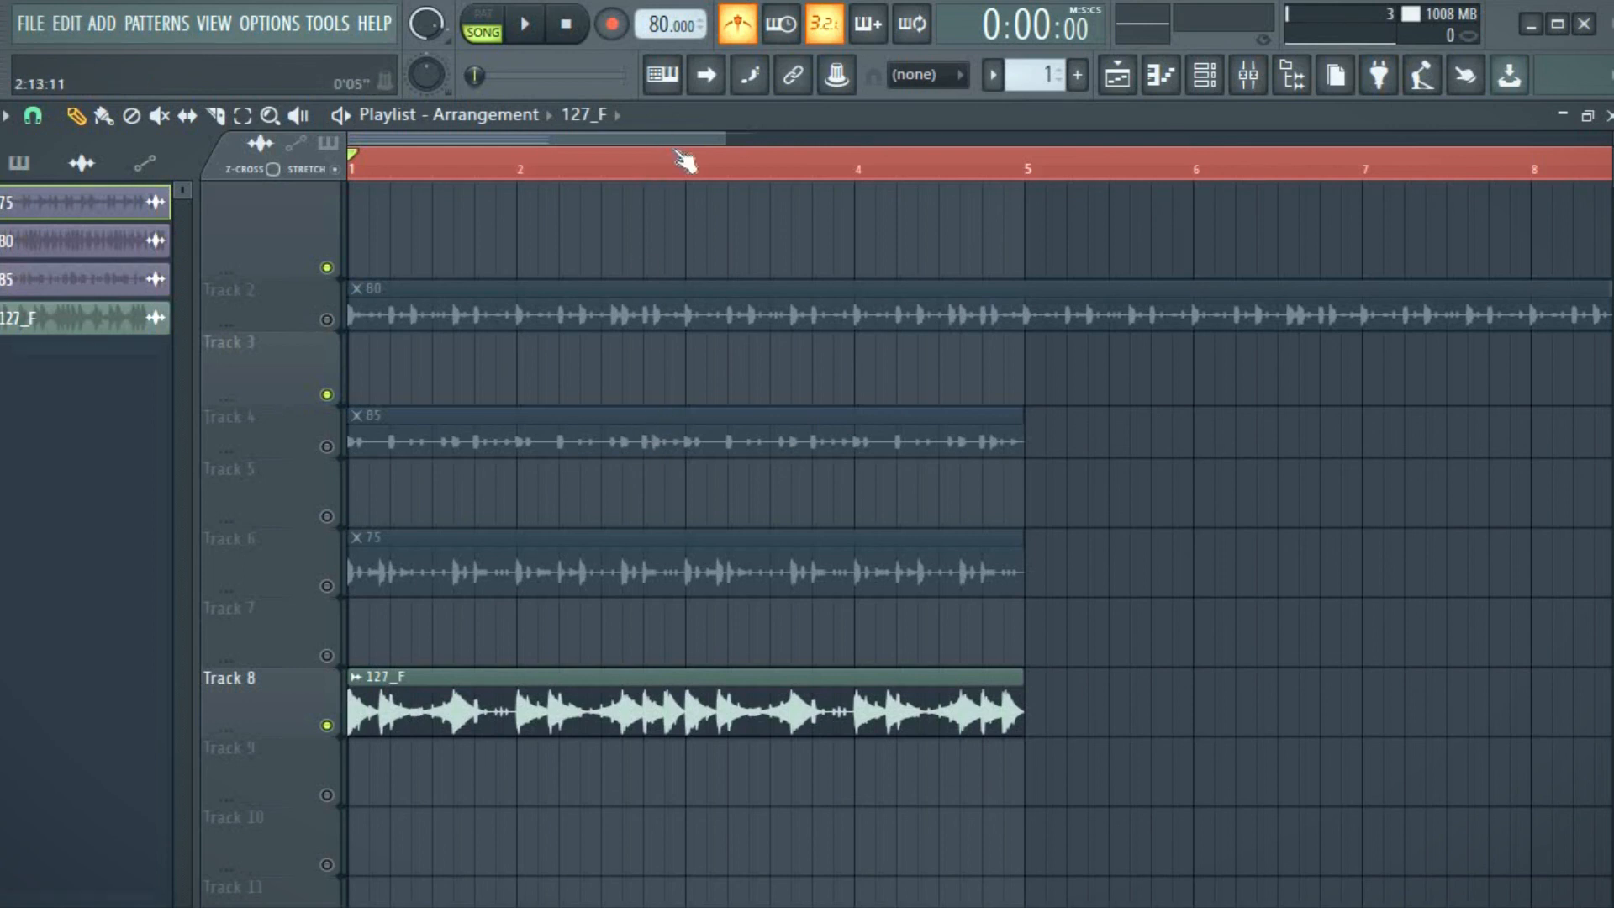
{"action": "left_click_drag", "start_coordinate": [719, 131], "coordinate": [663, 276]}
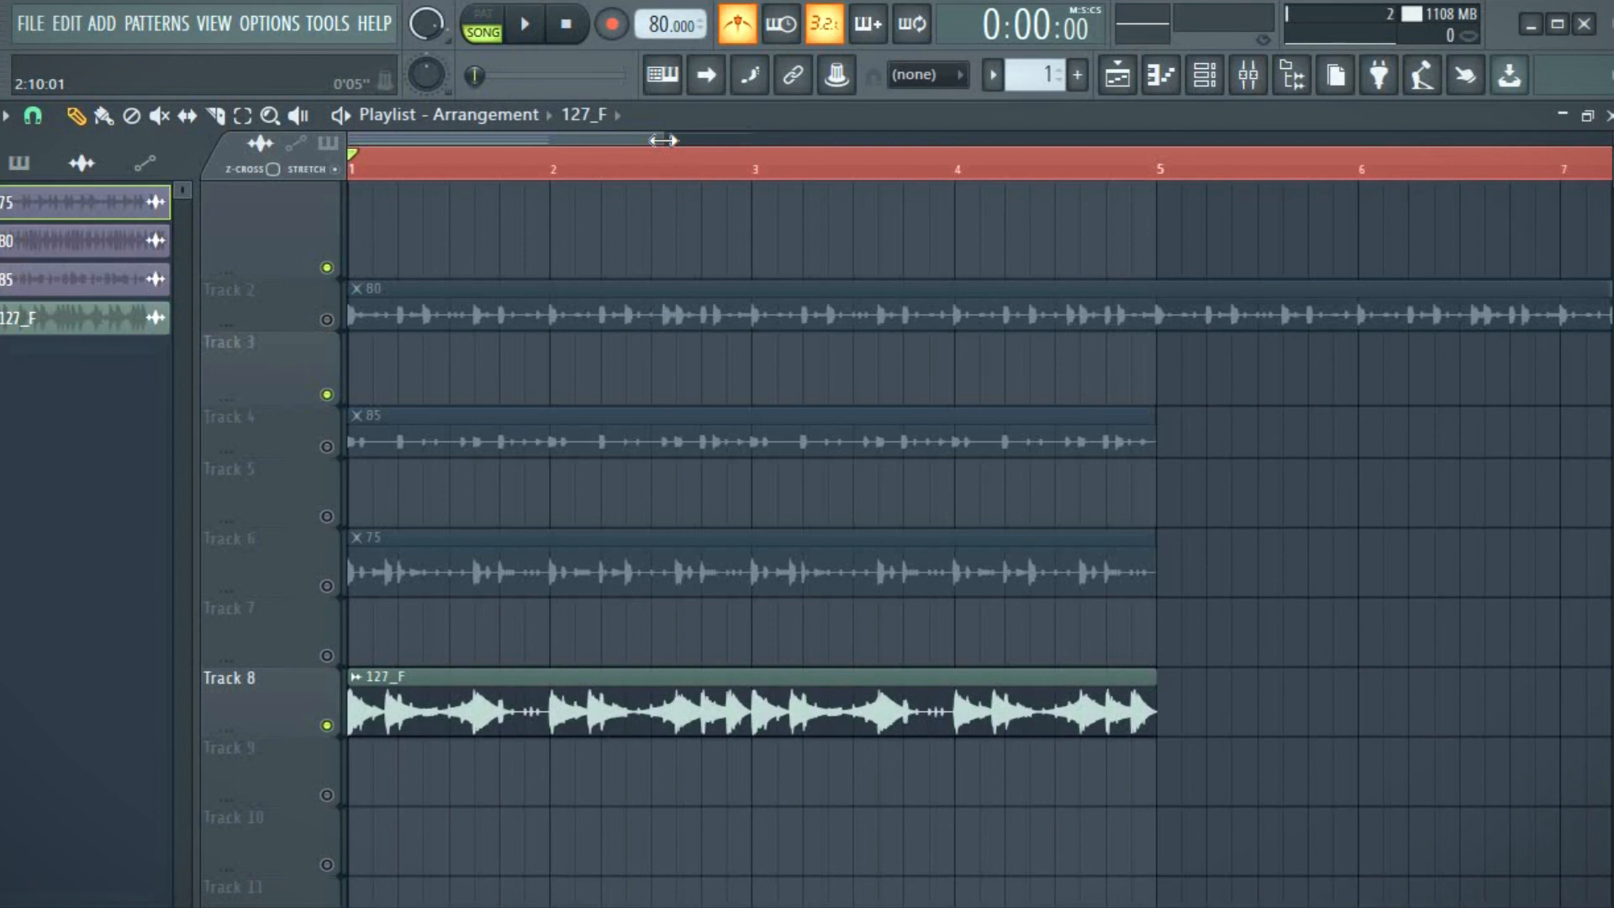